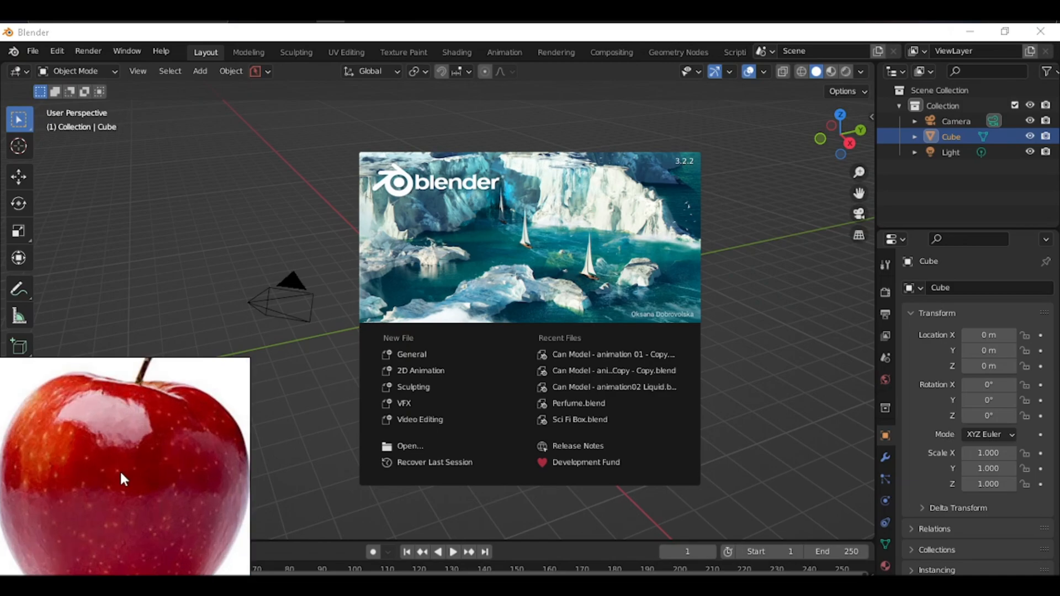
Step: Create a new General file and delete the default cube, camera and light
left_click(446, 353)
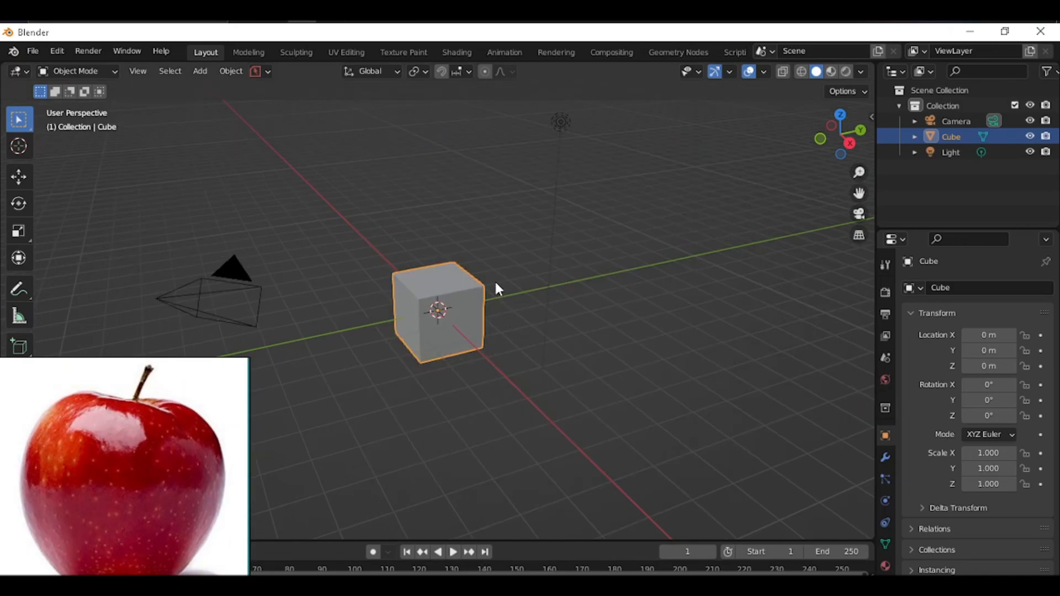
middle_click_drag(471, 211, 435, 250)
key("a")
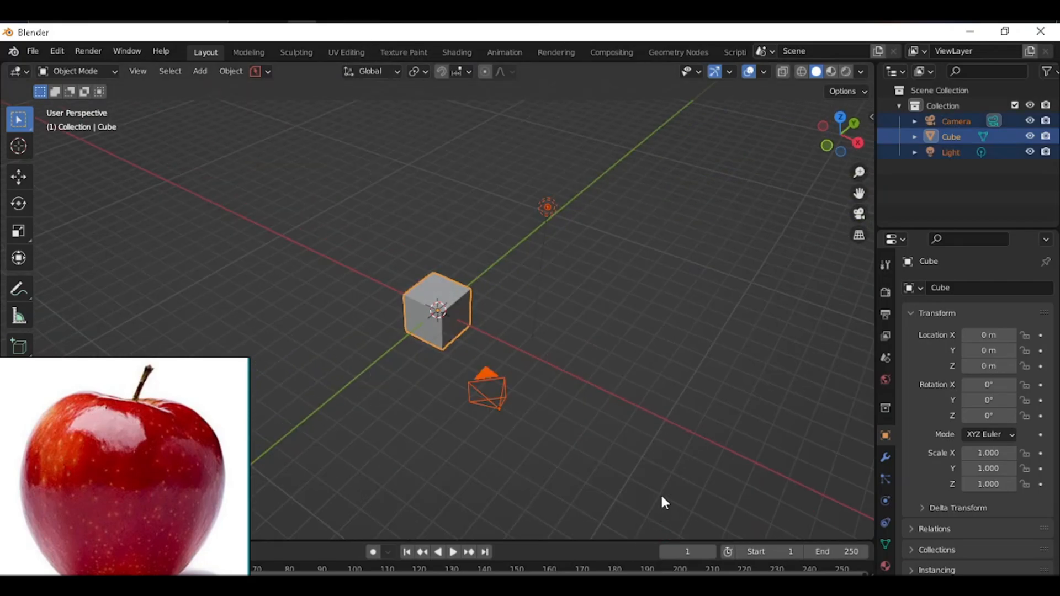
key("Delete")
Step: Start the Shortcut VUr on-screen key display and hide the sidebar
middle_click_drag(553, 417, 475, 342)
middle_click_drag(535, 358, 625, 332)
key("n")
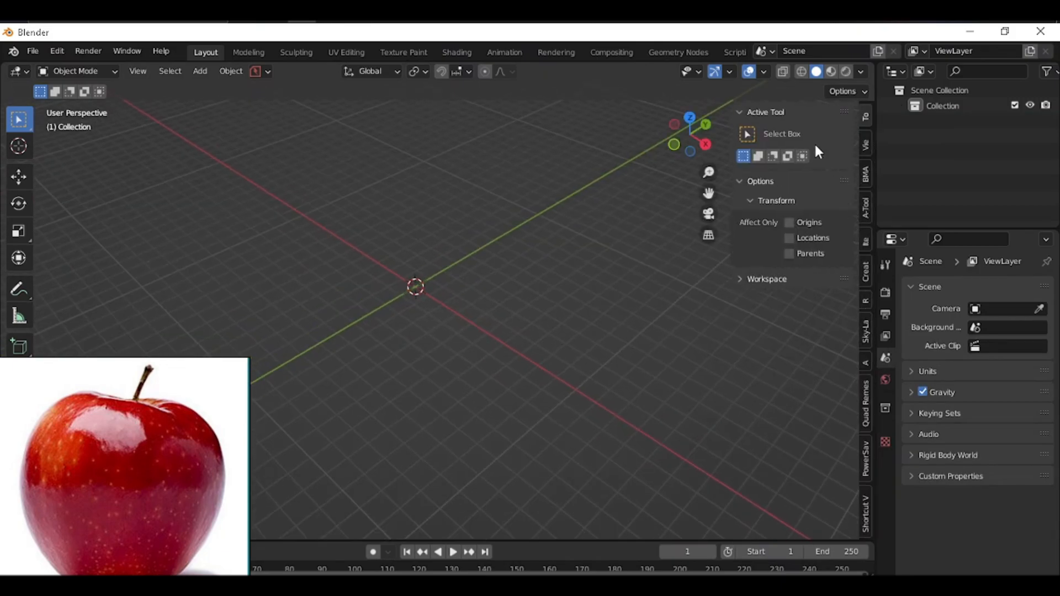
left_click(862, 508)
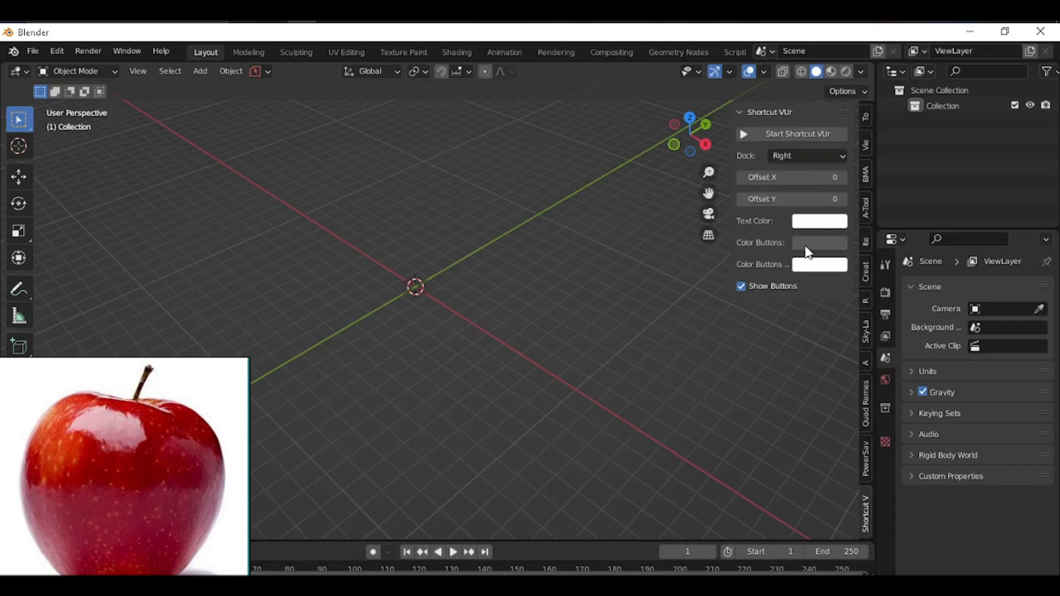
left_click(779, 130)
key("n")
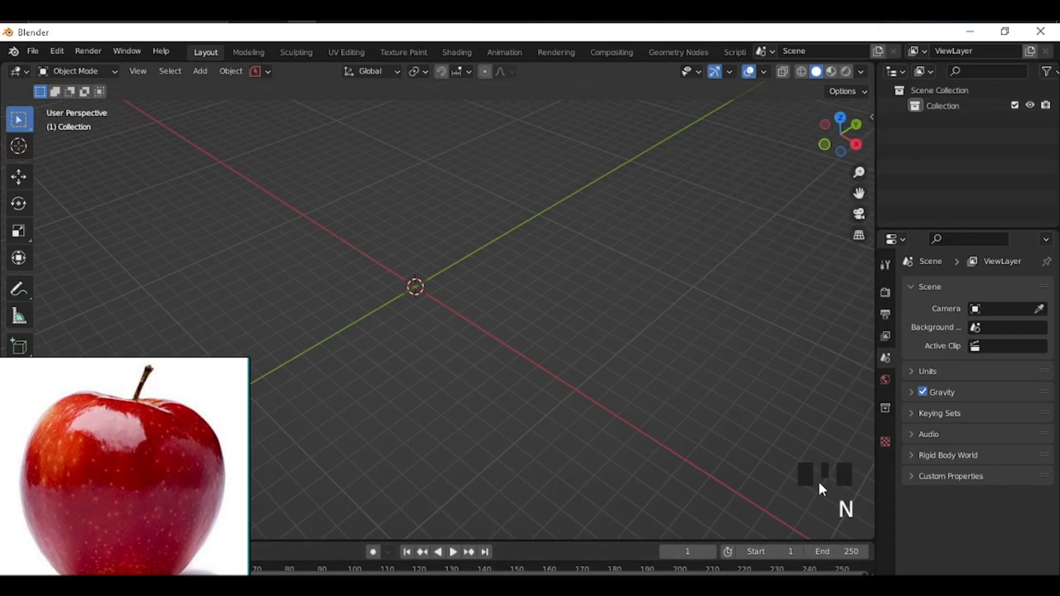
Step: Add a UV sphere mesh at the centre of the empty scene
middle_click_drag(438, 339, 435, 260, "shift")
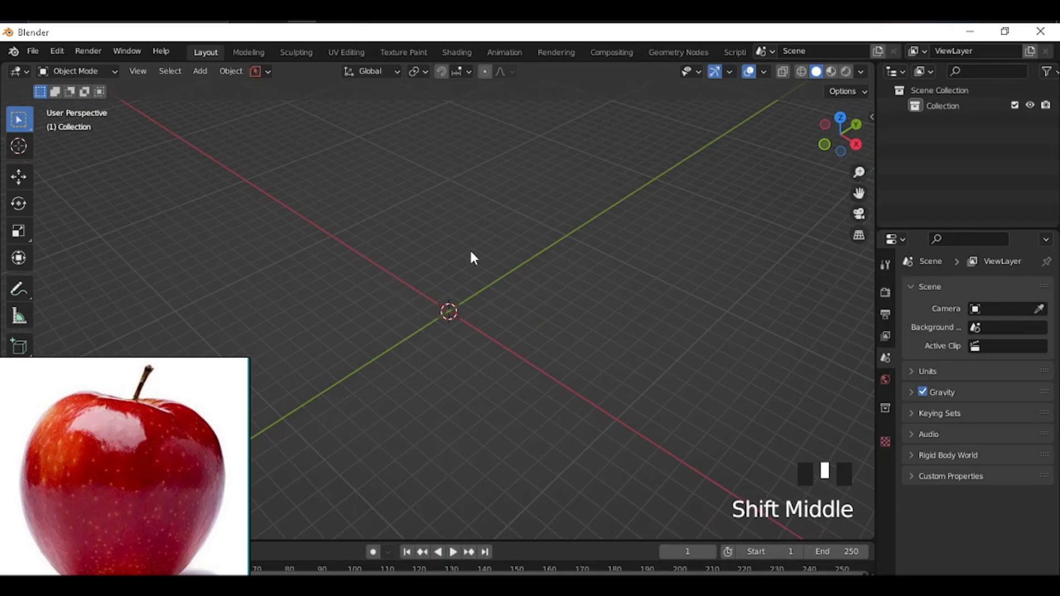
left_click(199, 71)
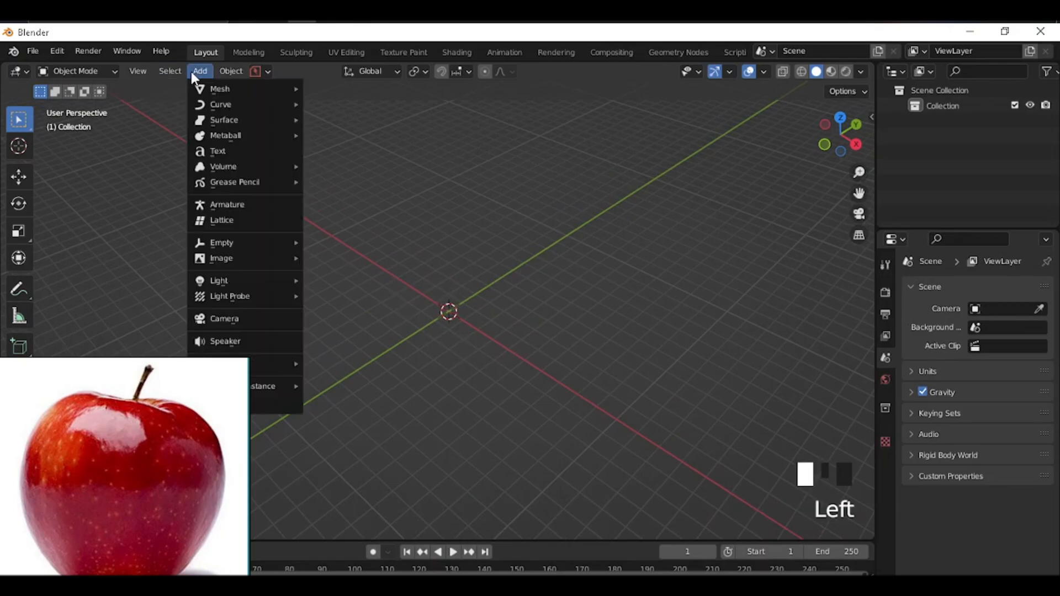
mouse_move(237, 88)
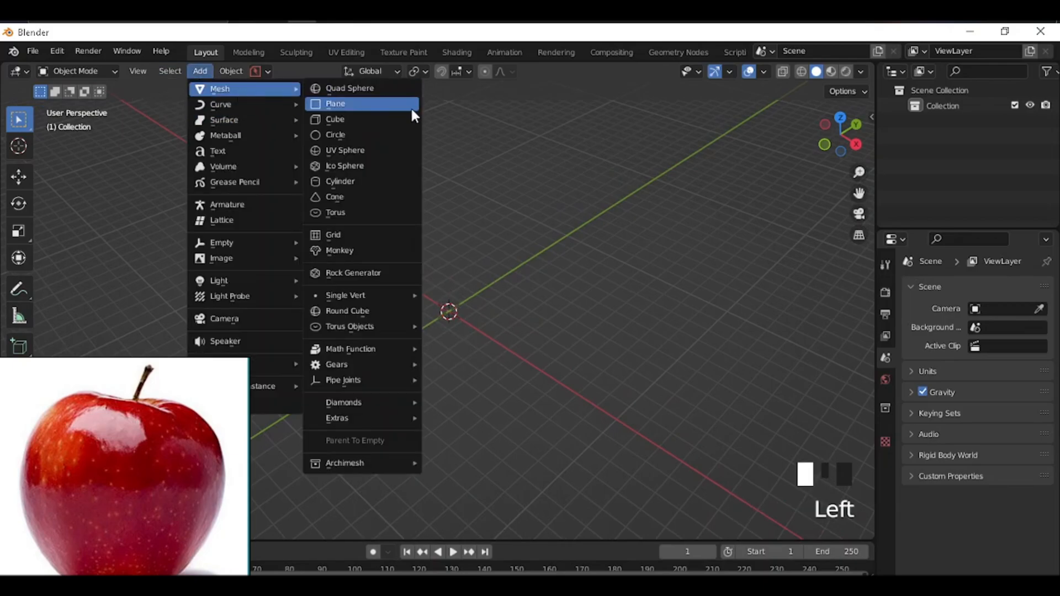
left_click(346, 151)
scroll(492, 303, "up", 7)
scroll(491, 303, "up", 4)
middle_click_drag(515, 313, 475, 313, "shift")
scroll(475, 312, "up", 1)
left_click(476, 251)
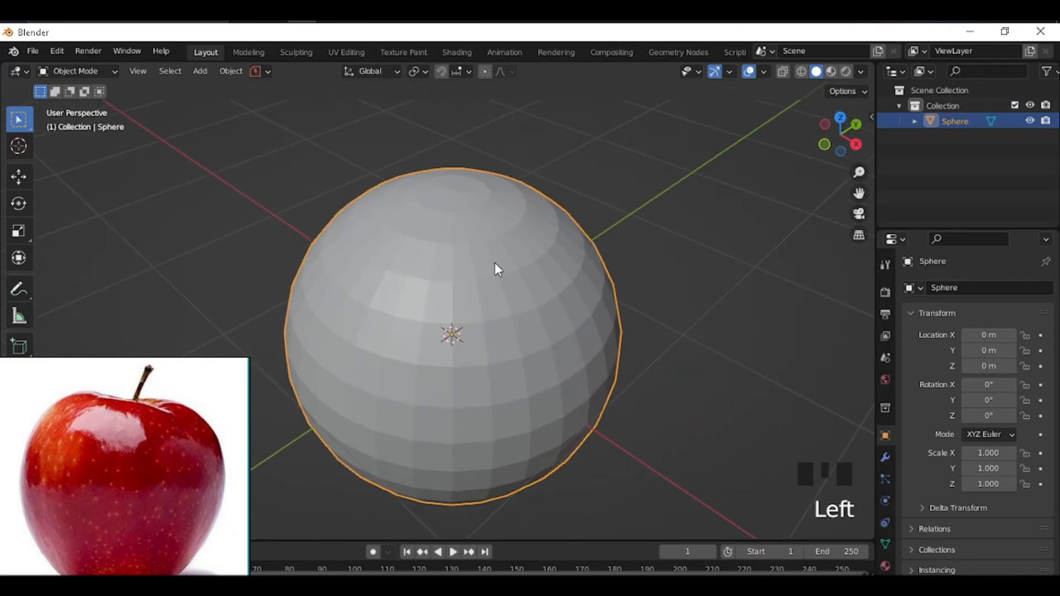
Step: Enter Edit Mode on the sphere and select its top and bottom pole vertices
key("Tab")
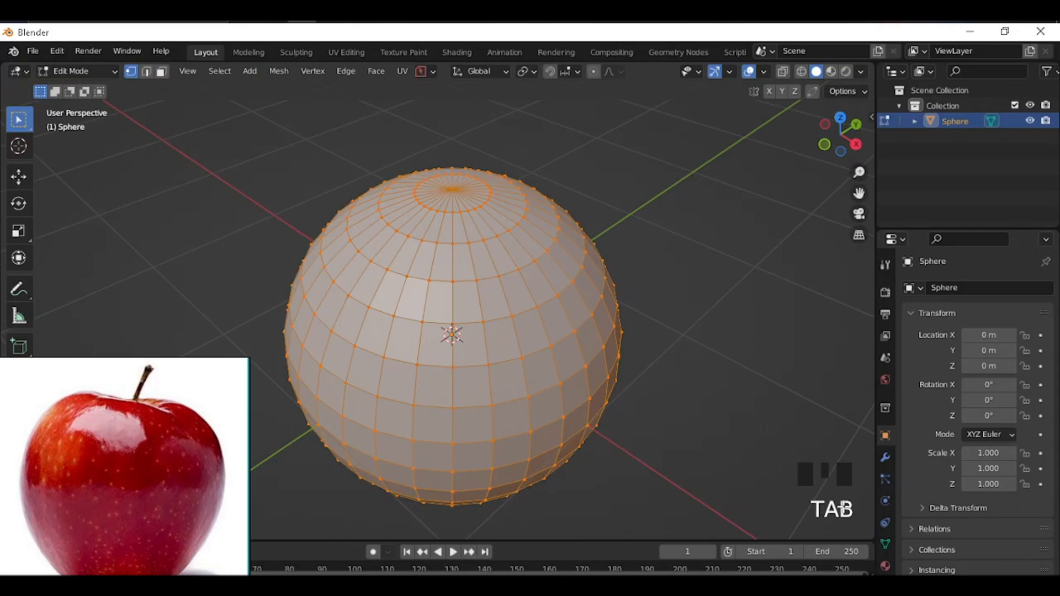
key("Tab")
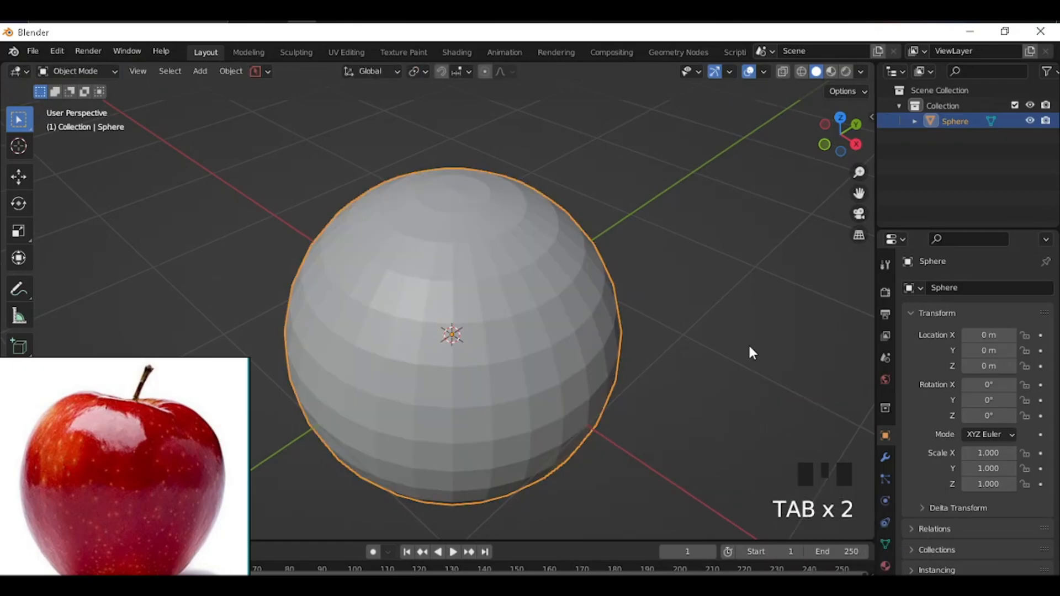
key("Tab")
left_click(676, 253)
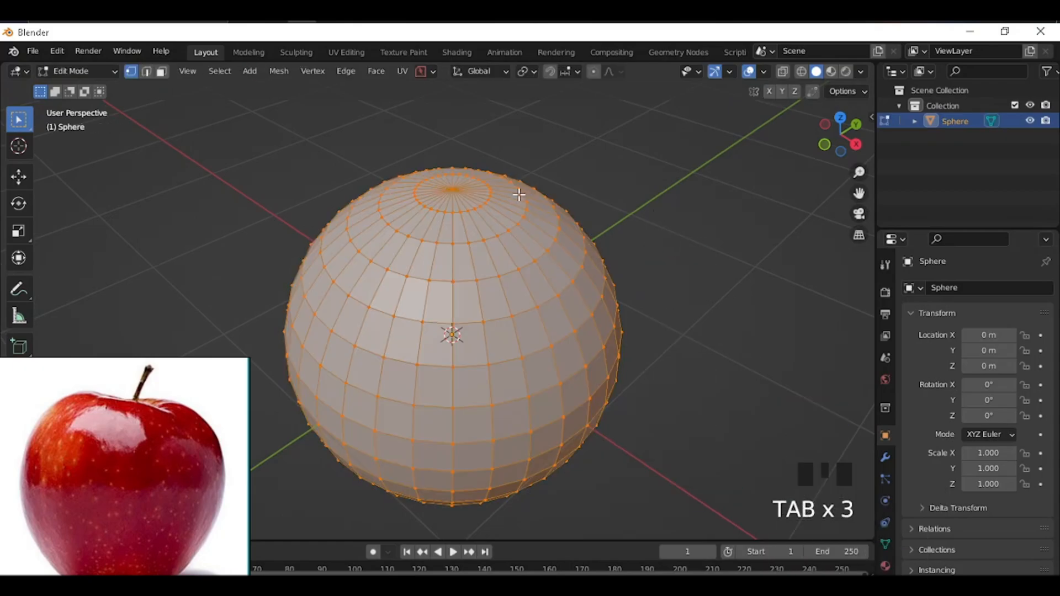
left_click(452, 192)
middle_click_drag(477, 262, 489, 214)
left_click(456, 403, "shift")
middle_click_drag(602, 204, 535, 187)
scroll(532, 276, "up", 2)
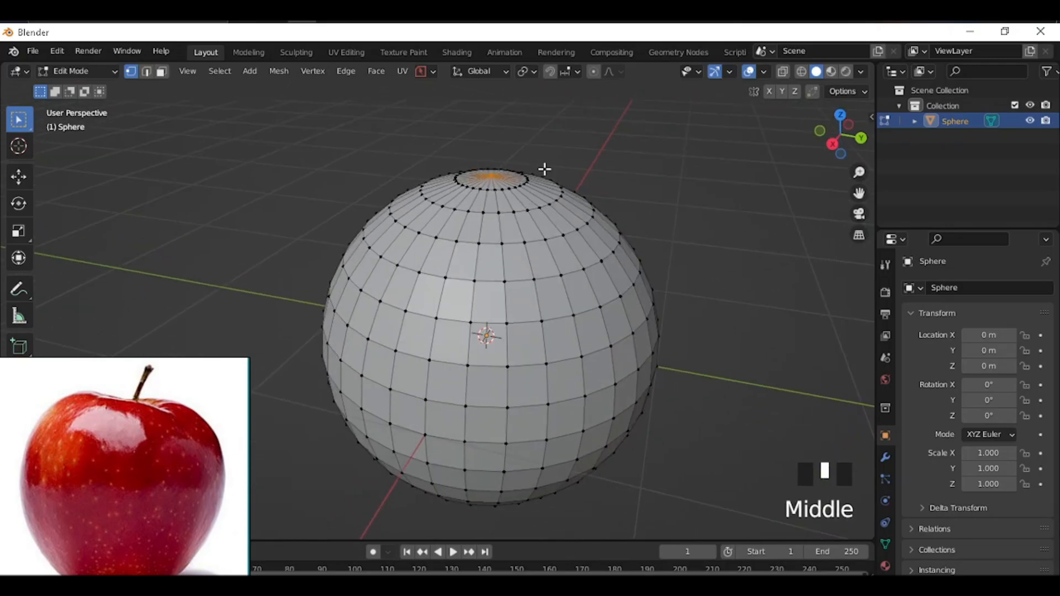
Step: Enable proportional editing with the Smooth falloff
left_click(611, 73)
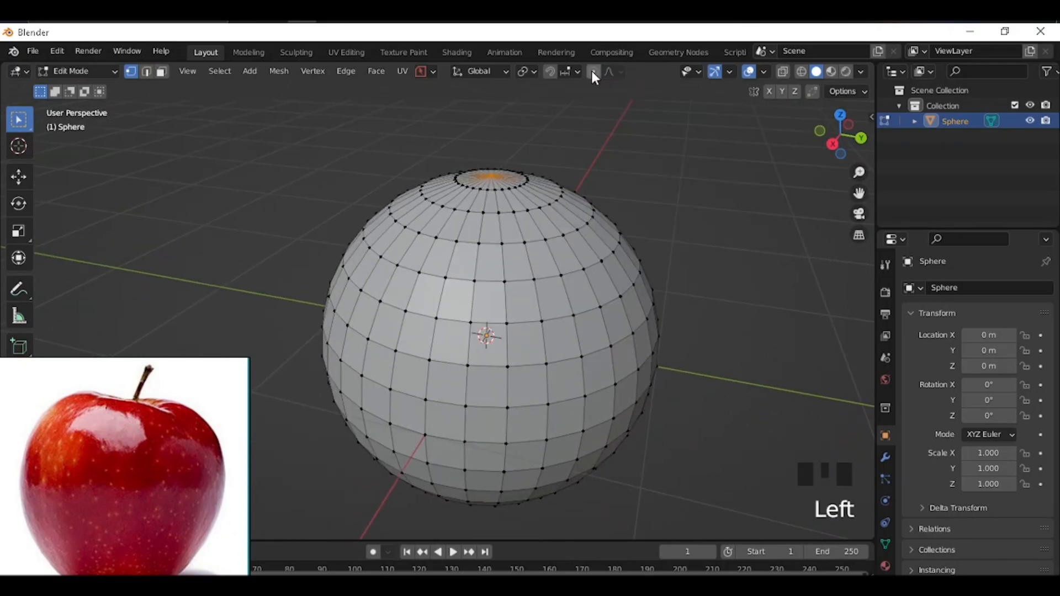
left_click(594, 71)
left_click(610, 71)
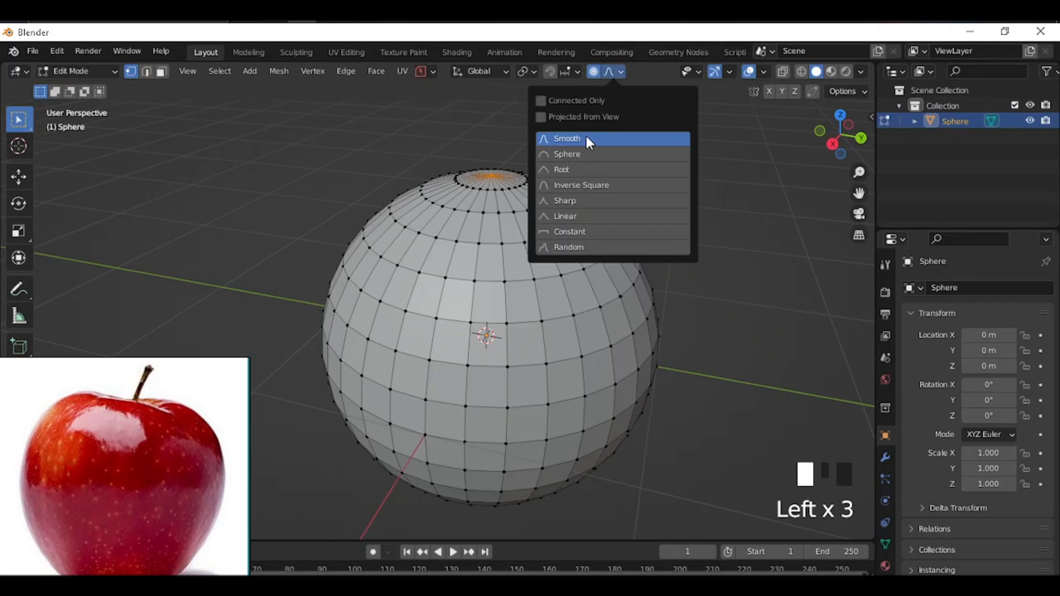
scroll(552, 257, "down", 2)
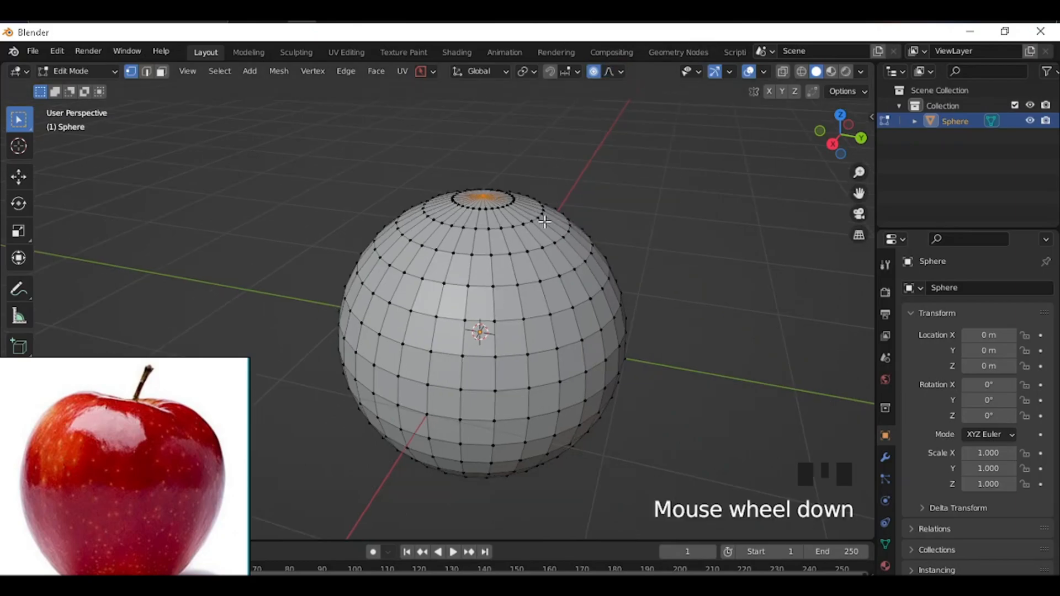
Step: Set the viewport to the front orthographic view of the sphere
key("grave")
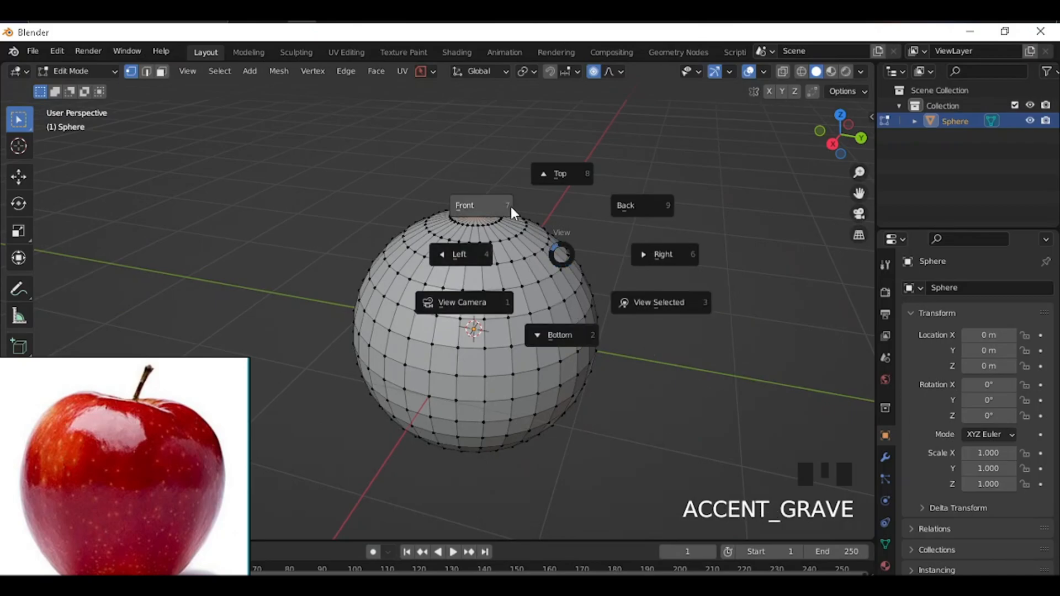
left_click(480, 205)
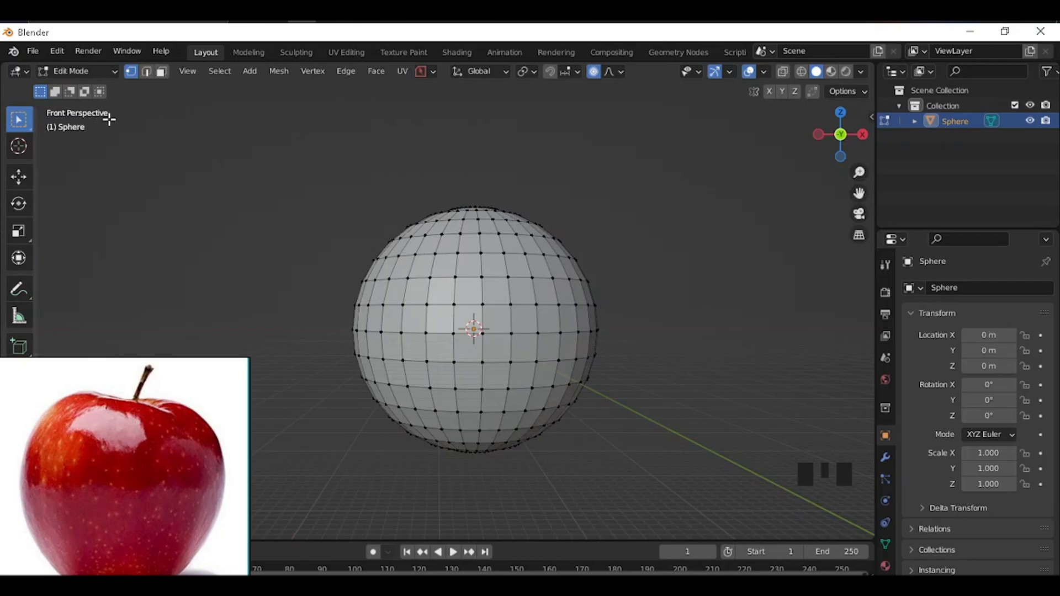
key("KP_5")
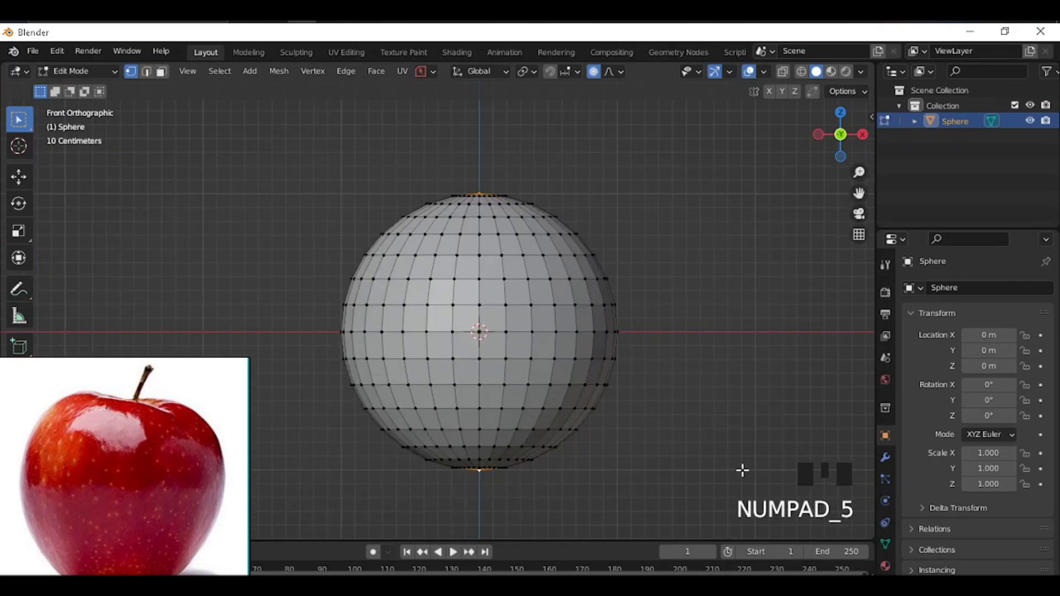
key("KP_5")
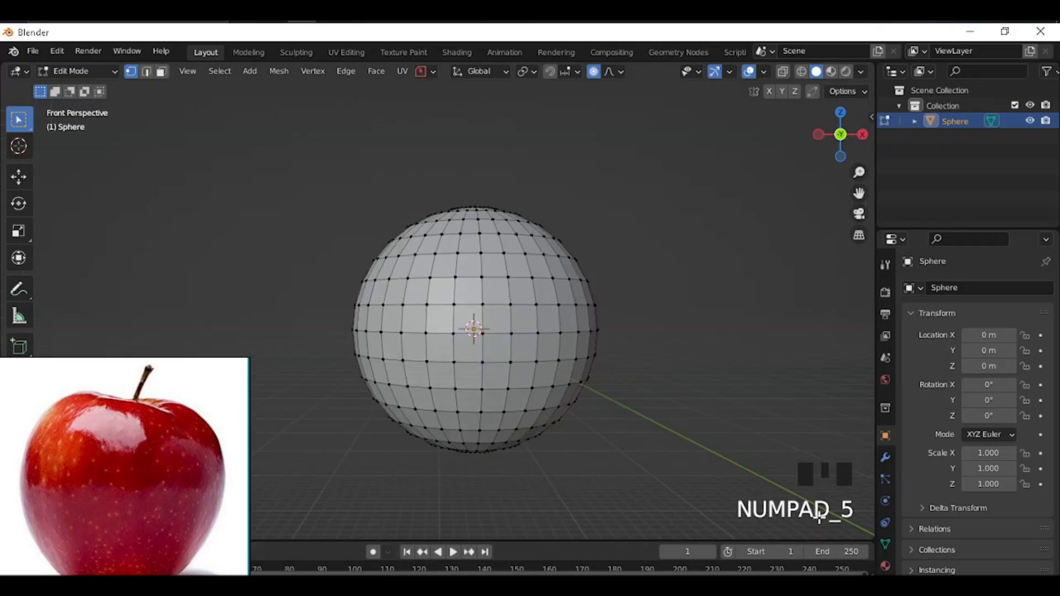
key("KP_5")
key("KP_5")
key("KP_5")
key("KP_5")
key("KP_5")
key("KP_5")
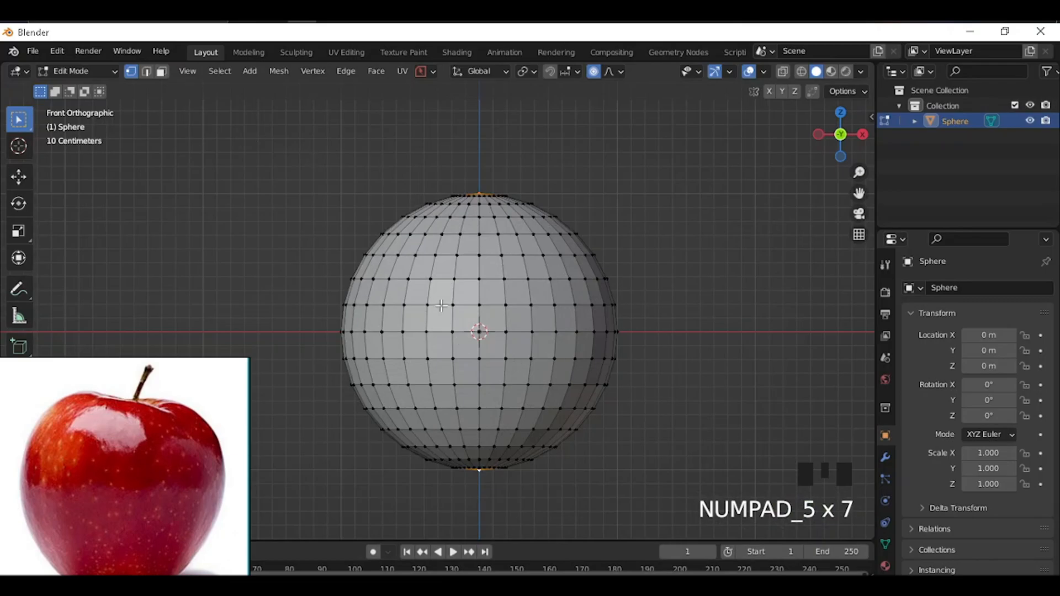
scroll(523, 268, "down", 1)
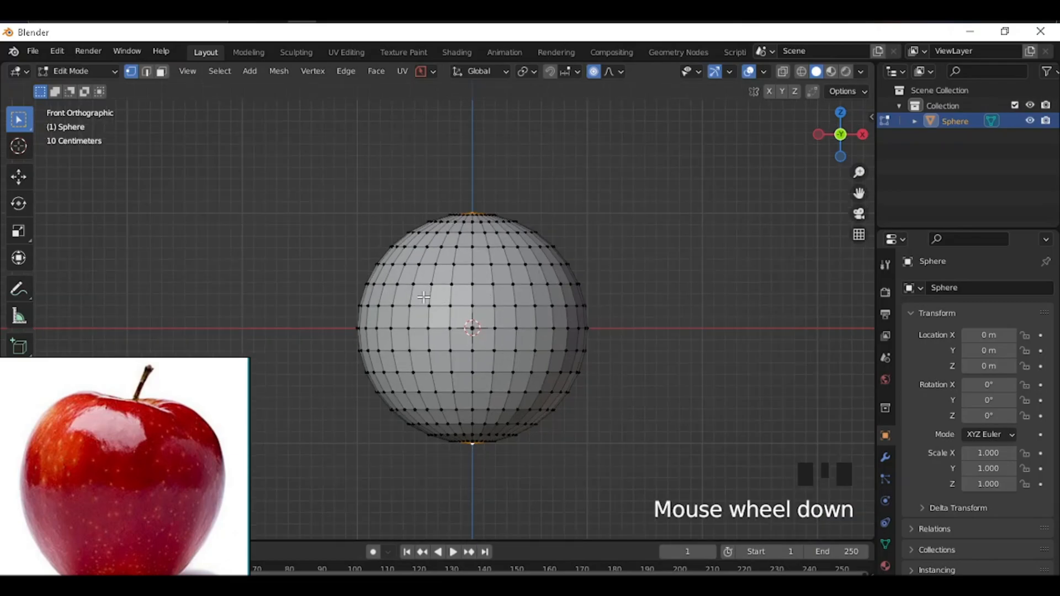
key("s")
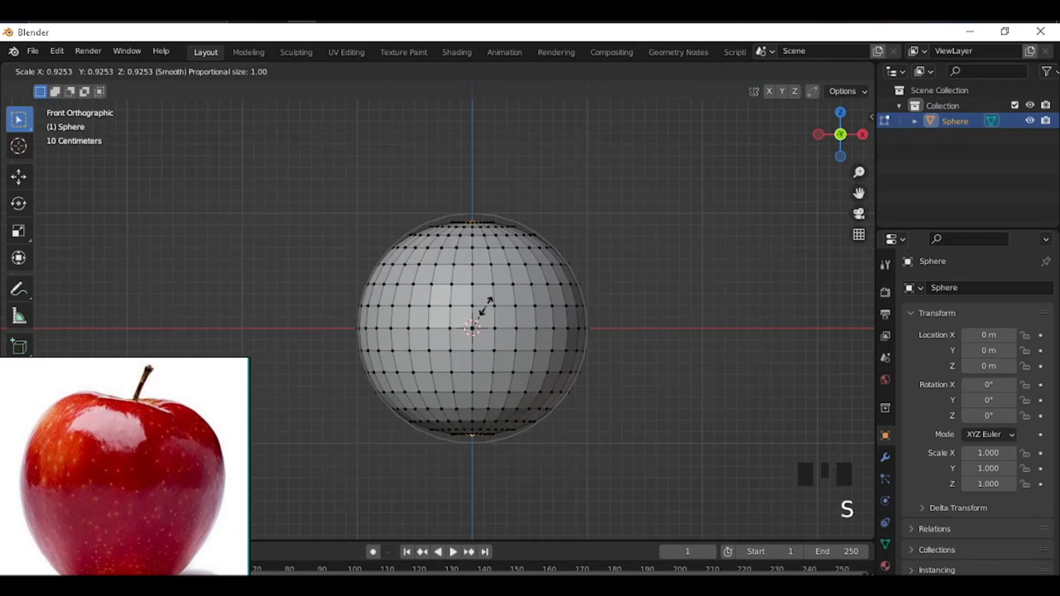
key("z")
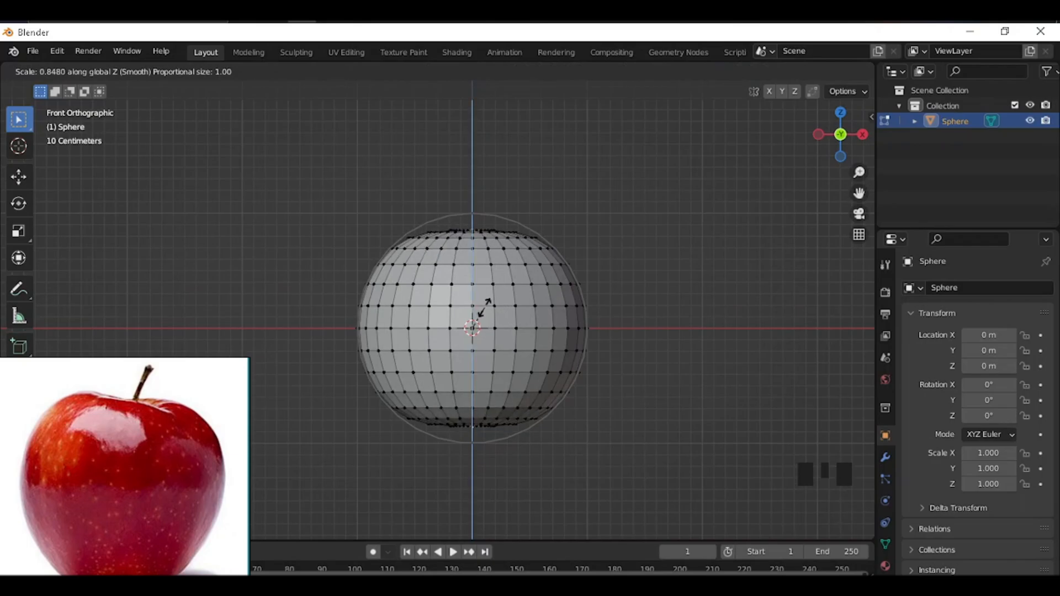
key("Escape")
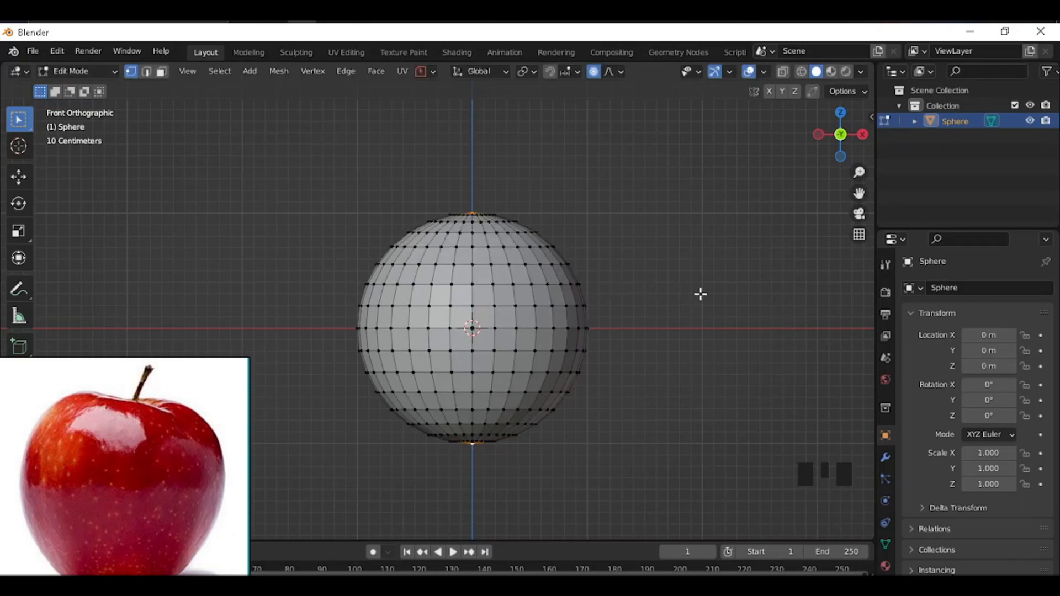
Step: Scale the two pole vertices along Z to about 0.87 with a proportional size of 0.75
key("s")
key("z")
scroll(685, 299, "down", 2)
scroll(682, 300, "up", 3)
scroll(682, 300, "down", 4)
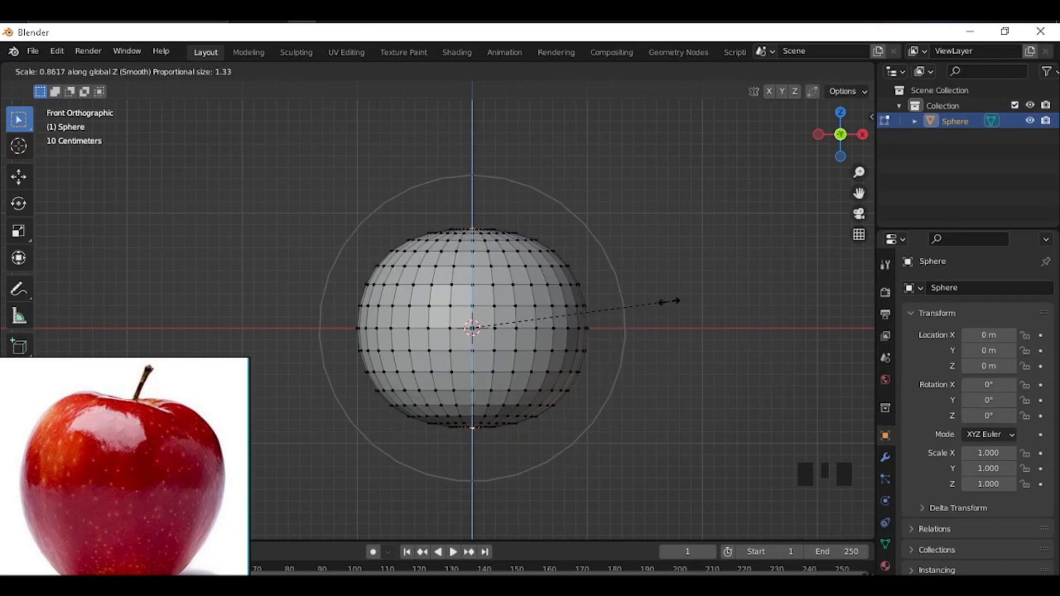
scroll(663, 300, "up", 2)
scroll(668, 298, "up", 5)
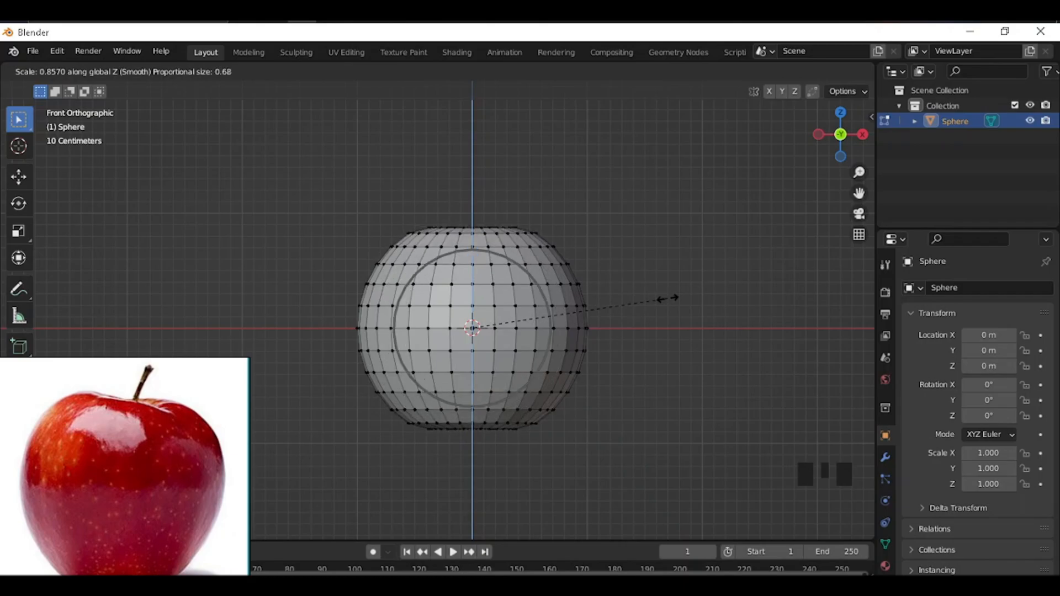
scroll(668, 299, "down", 1)
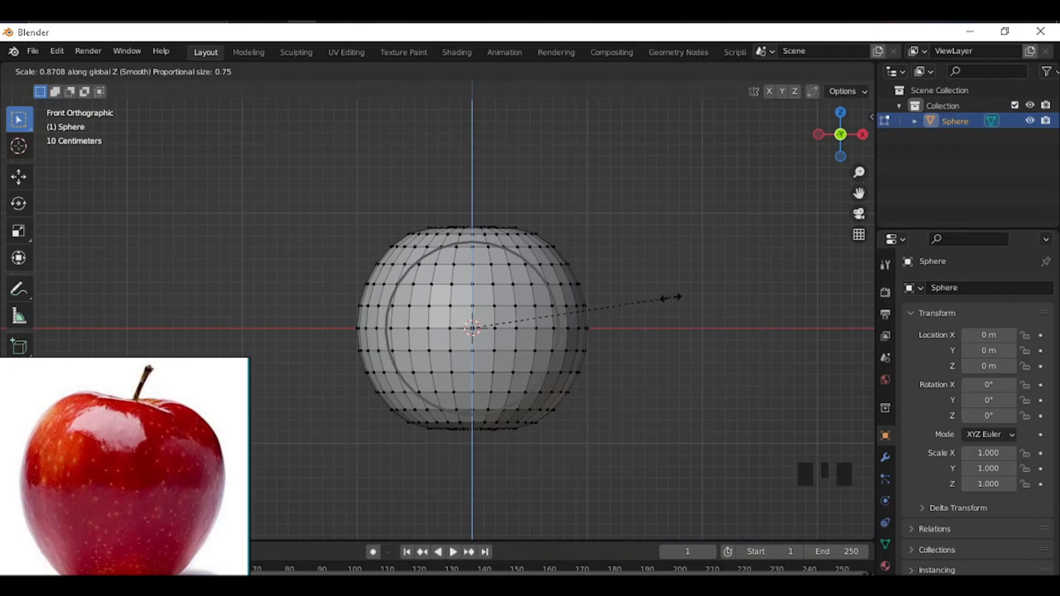
left_click(661, 298)
Step: Scale the two pole vertices uniformly to about 0.77 with a proportional size of 1.00
mouse_move(533, 353)
middle_mouse_down()
mouse_move(542, 291)
mouse_move(515, 382)
mouse_move(502, 379)
mouse_move(516, 336)
mouse_move(517, 355)
middle_mouse_up()
key("grave")
scroll(521, 327, "up", 1)
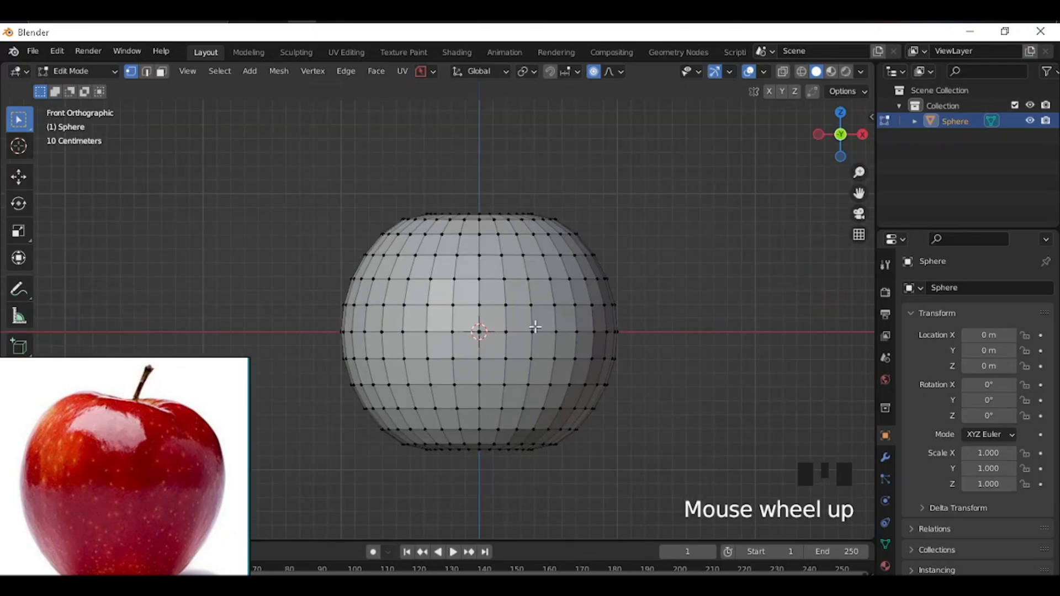
key("s")
scroll(647, 316, "down", 2)
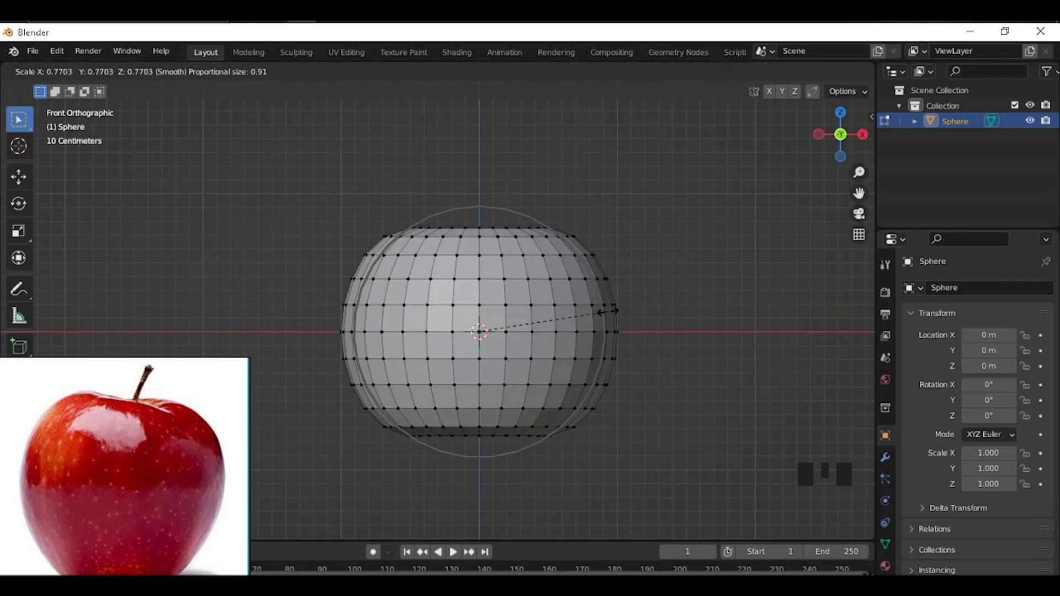
scroll(608, 310, "down", 1)
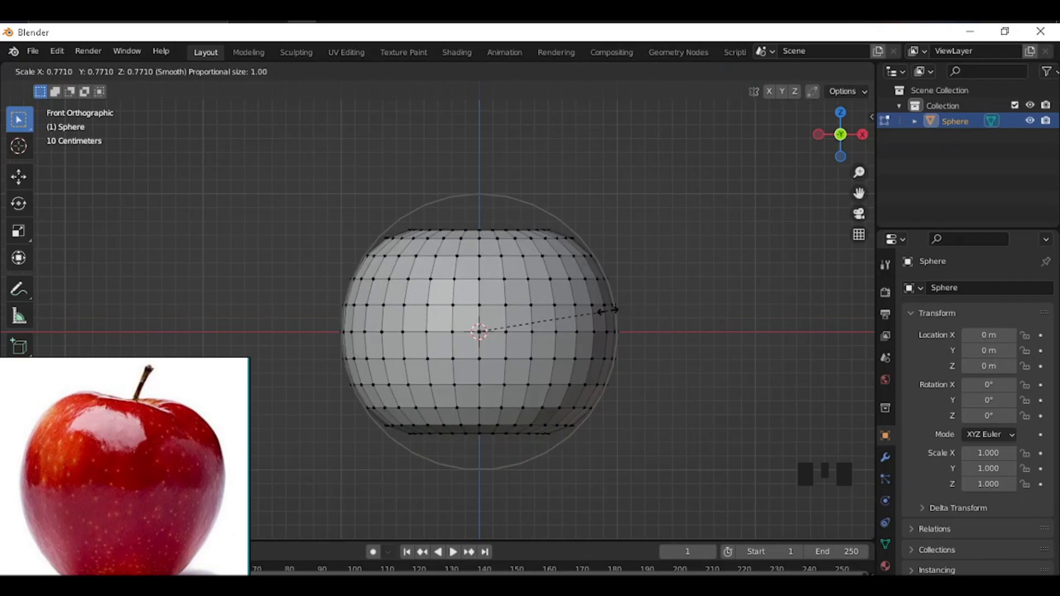
left_click(608, 310)
Step: Select only the bottom pole vertex and move it inward along Z by about 0.12 m to deepen the underside dimple
middle_click_drag(513, 331, 546, 286)
left_click(480, 396)
middle_click_drag(572, 337, 566, 242)
key("g")
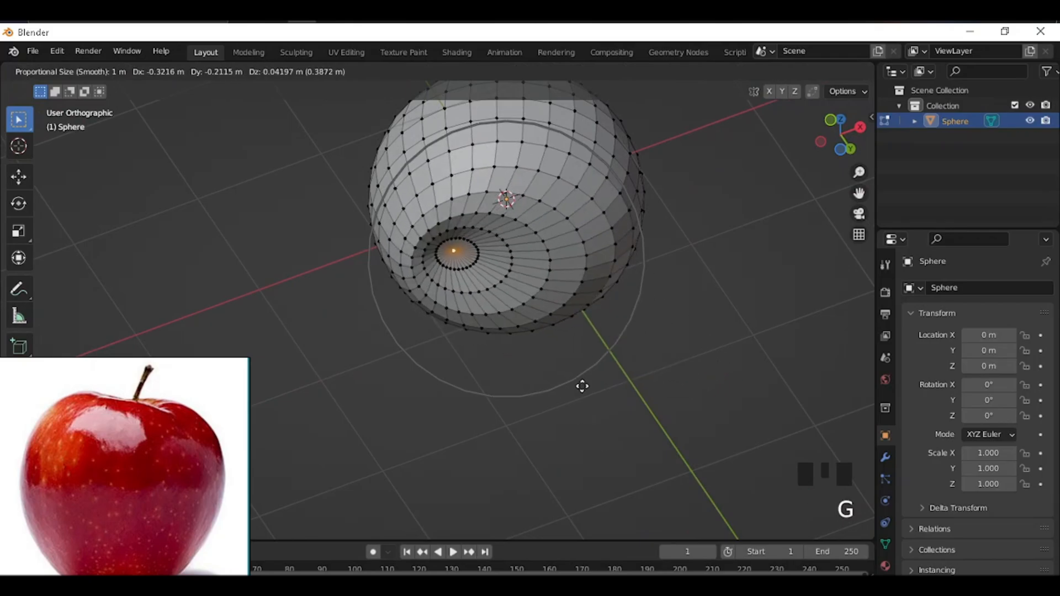
key("z")
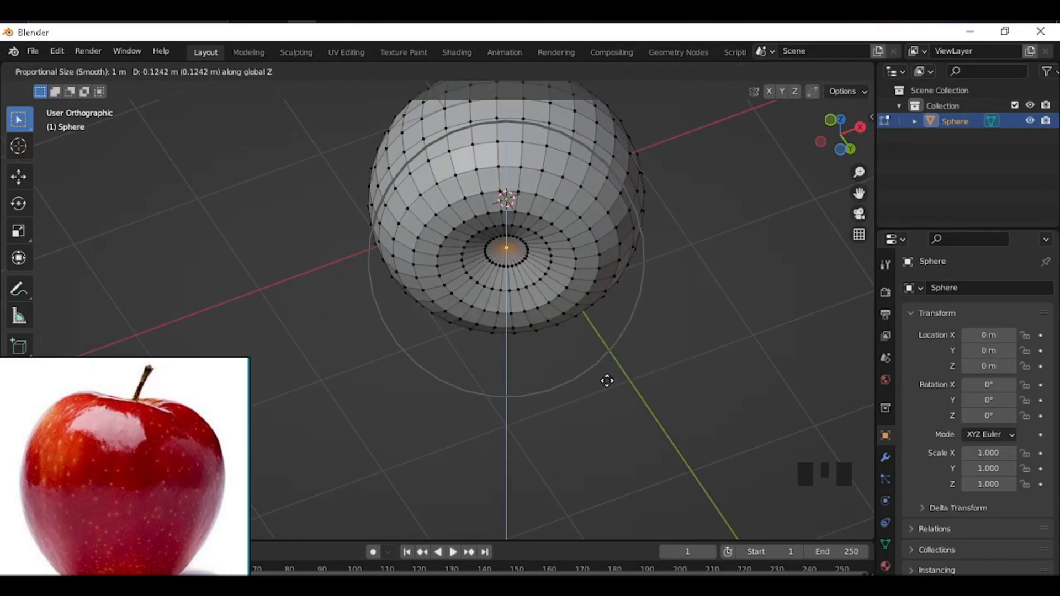
left_click(608, 377)
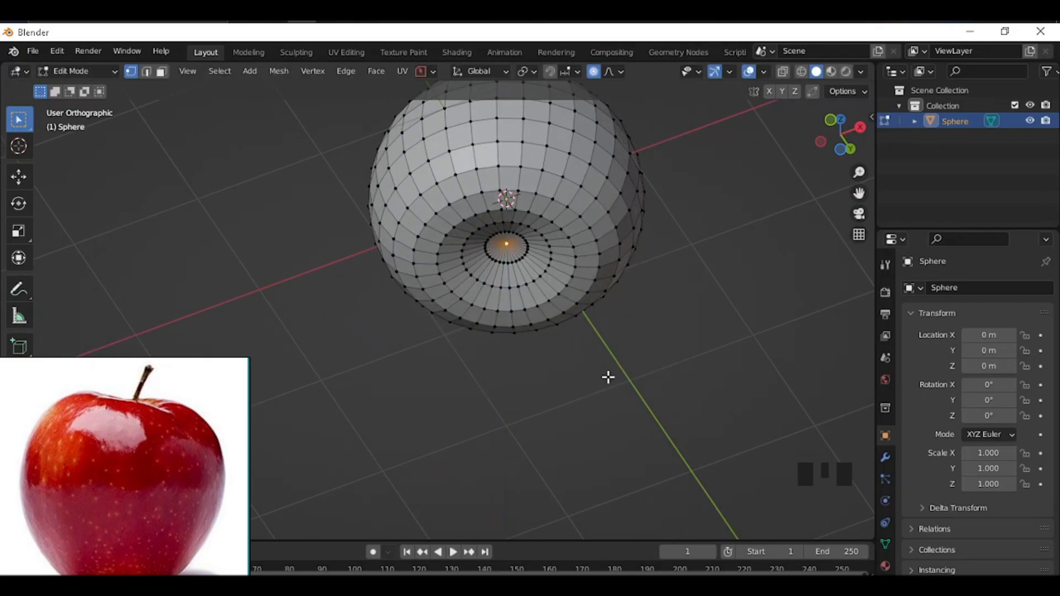
mouse_move(566, 276)
middle_mouse_down()
mouse_move(538, 260)
mouse_move(509, 296)
mouse_move(521, 352)
mouse_move(530, 273)
mouse_move(485, 374)
middle_mouse_up()
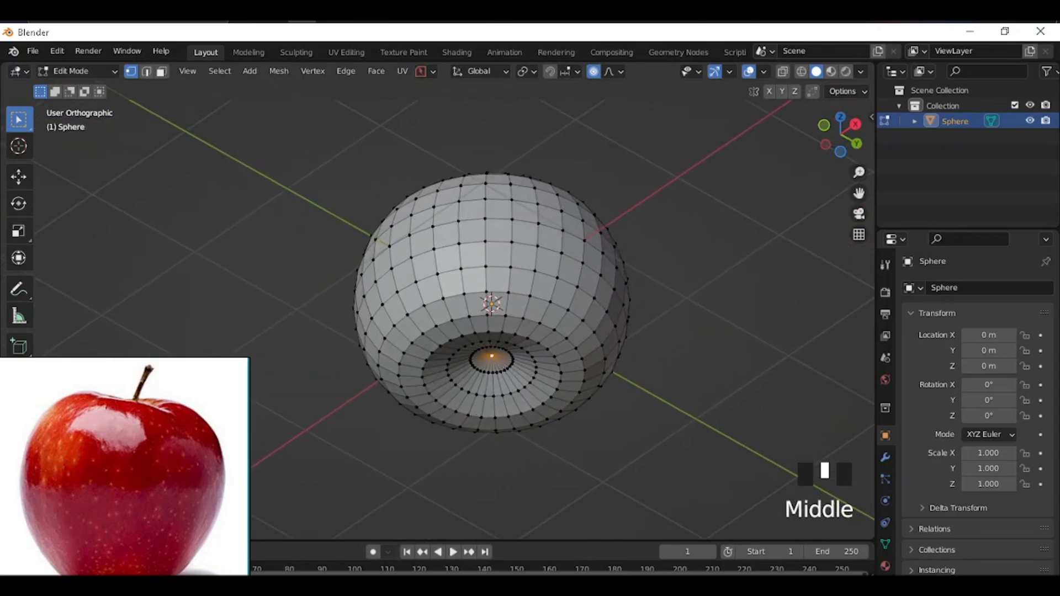
Step: Select the top pole vertex and move it down along Z by about 0.16 m with a proportional size of about 0.51 m
middle_click_drag(532, 293, 574, 263)
left_click(482, 374)
scroll(546, 234, "up", 3)
key("g")
key("z")
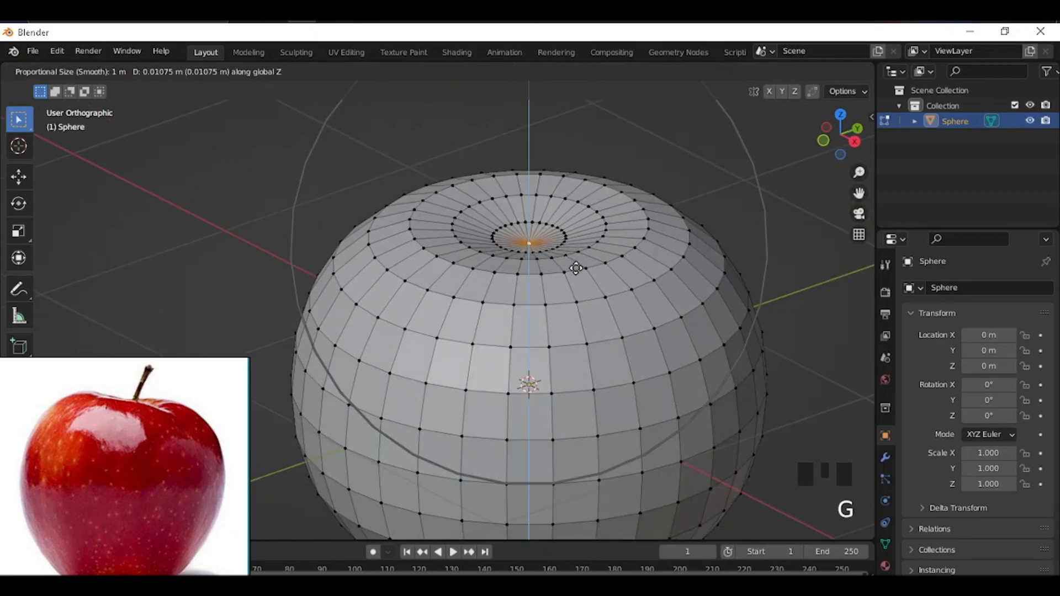
scroll(574, 270, "down", 2)
scroll(568, 282, "up", 4)
scroll(568, 285, "up", 2)
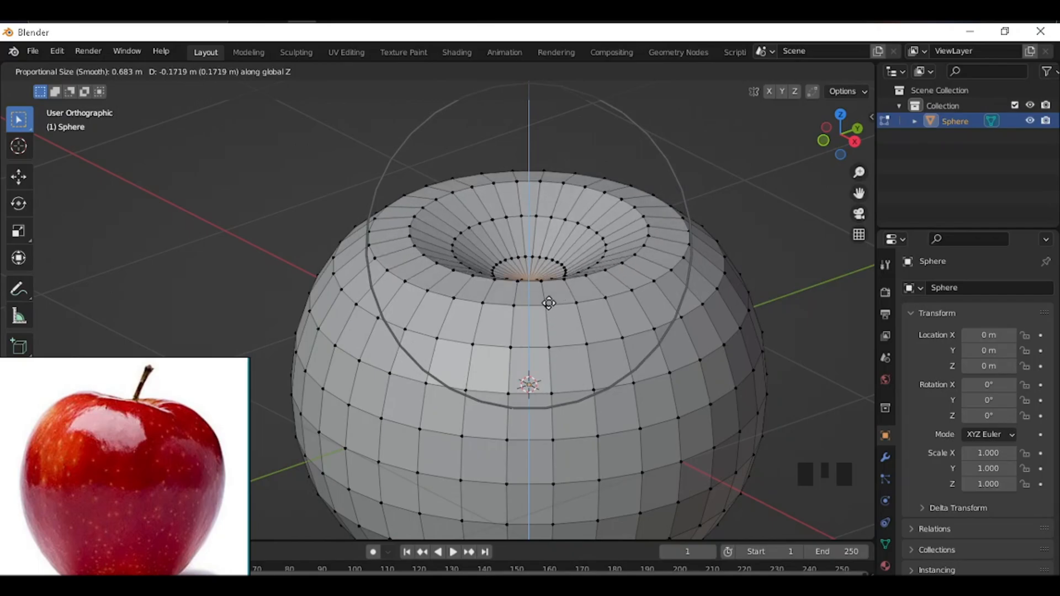
scroll(548, 299, "up", 5)
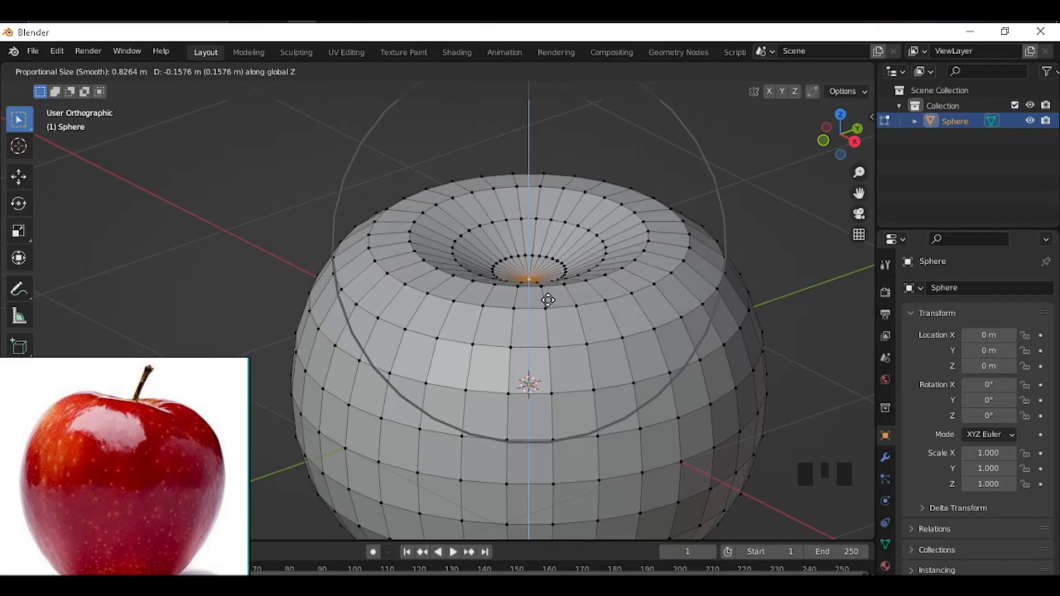
scroll(547, 300, "up", 1)
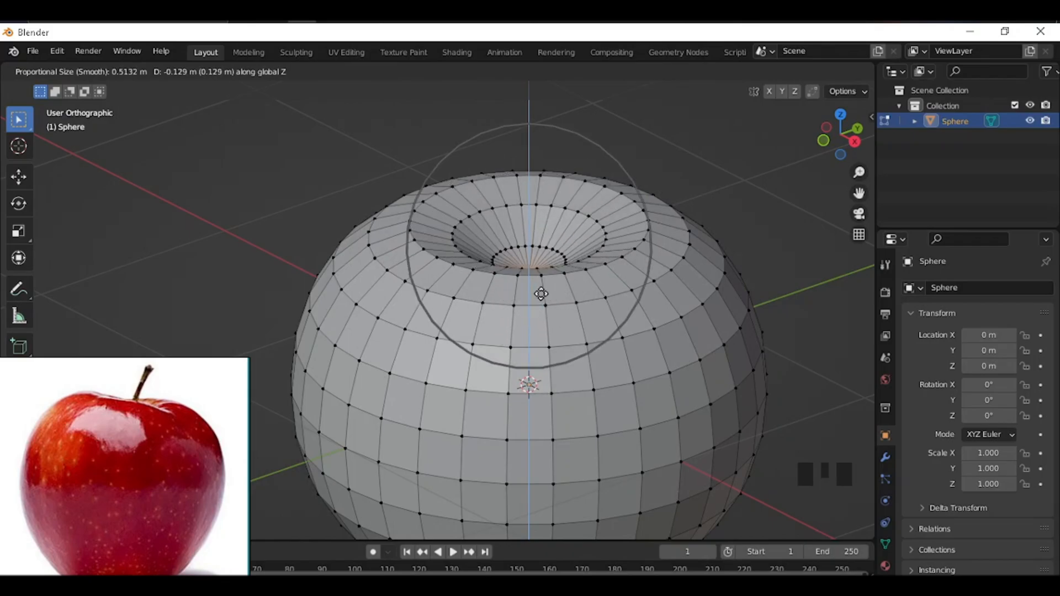
left_click(539, 301)
Step: Leave Edit Mode and shade the sphere smooth
middle_click_drag(566, 301, 505, 312)
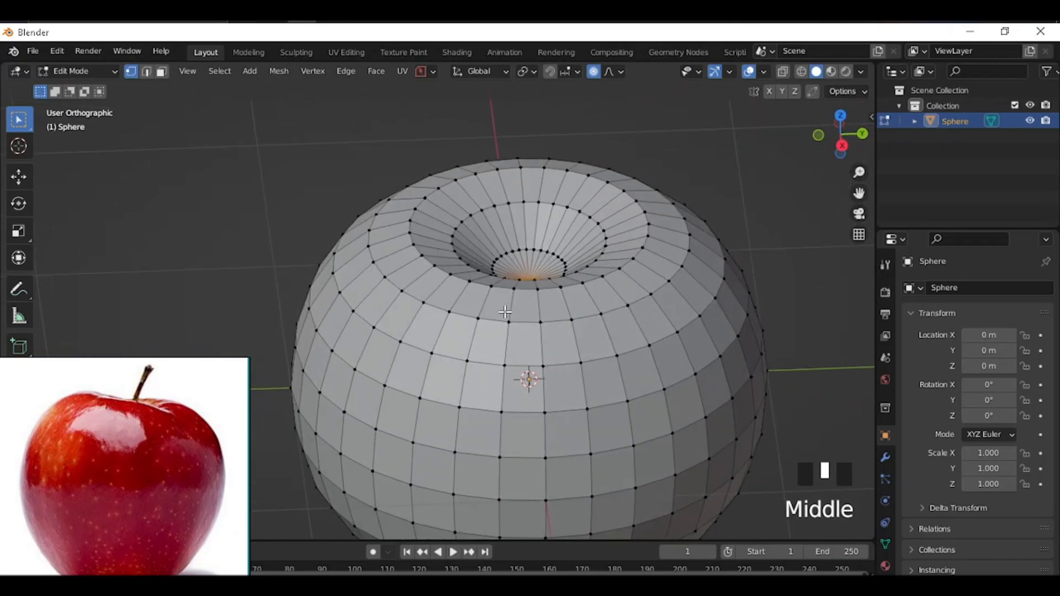
key("grave")
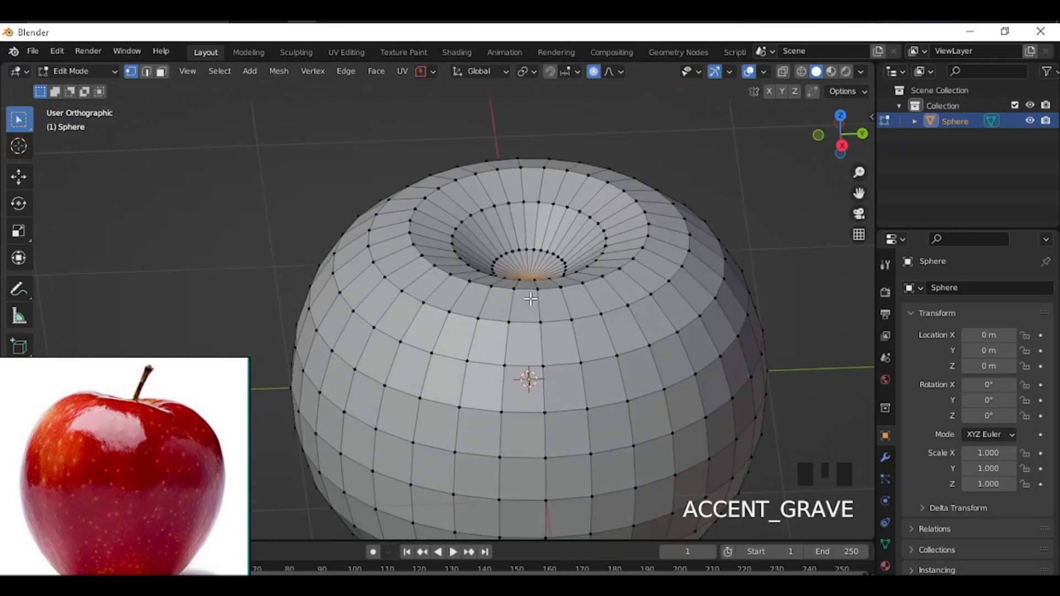
key("Tab")
left_click(577, 264)
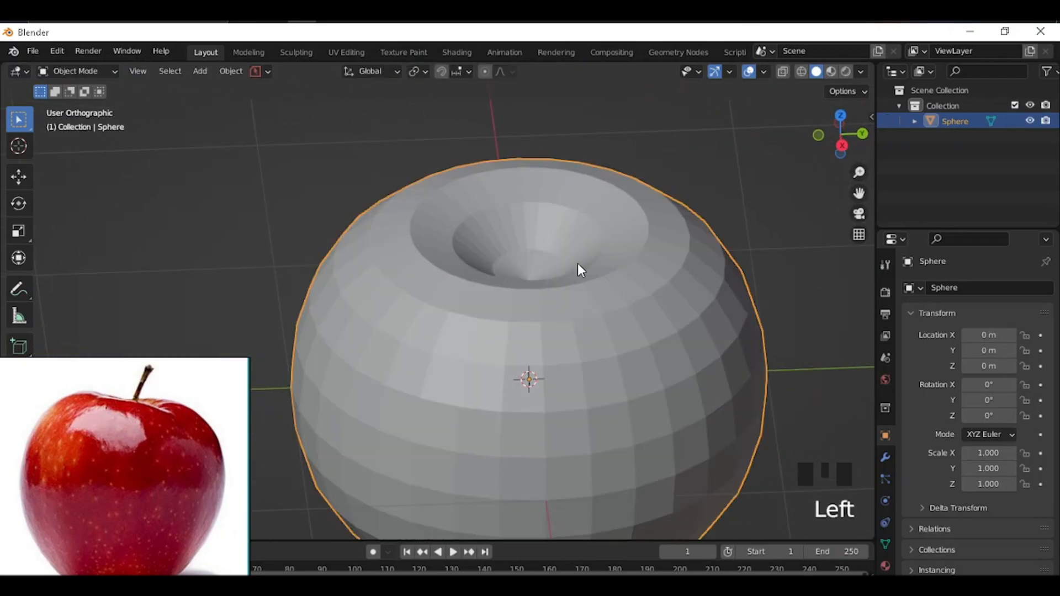
right_click(578, 264)
left_click(577, 264)
scroll(525, 277, "down", 5)
middle_click_drag(585, 297, 525, 300)
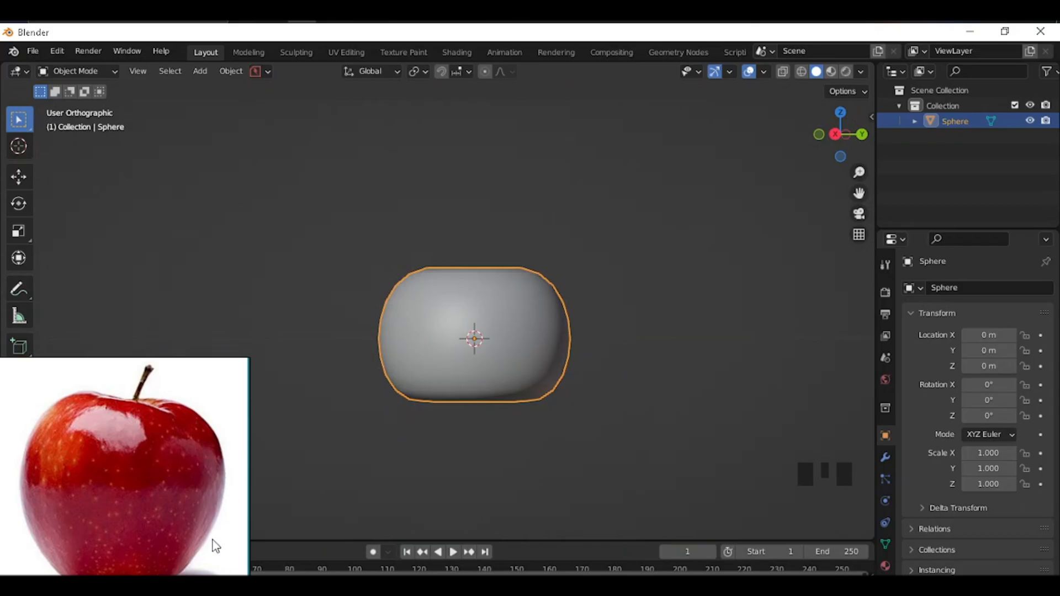
Step: Put the sphere back into Edit Mode and set the viewport to the top orthographic view
left_click(523, 322)
key("Tab")
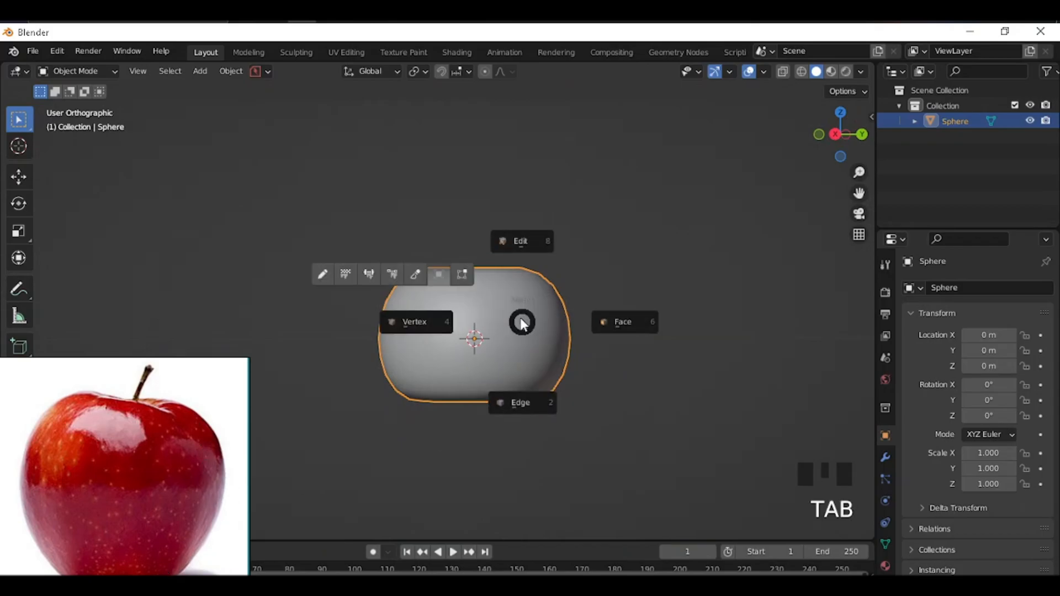
middle_click_drag(520, 291, 541, 369)
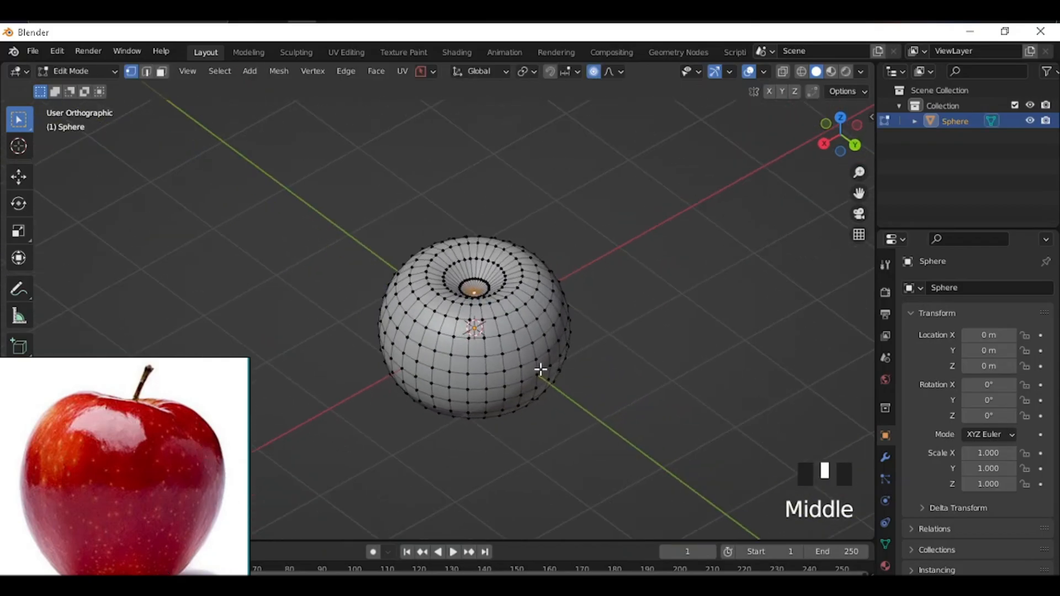
key("grave")
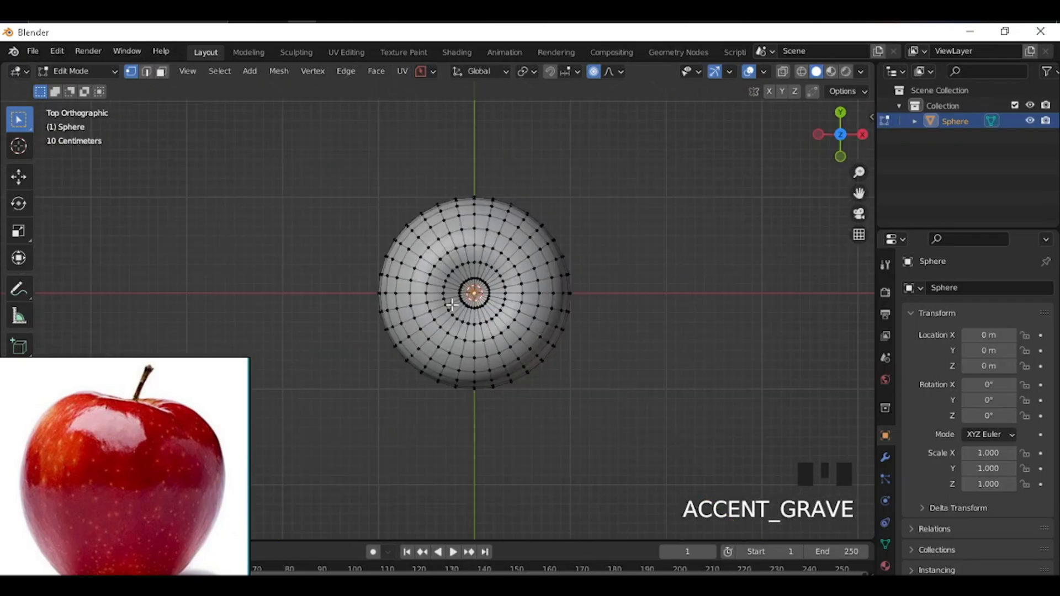
scroll(401, 304, "up", 2)
left_click(360, 285)
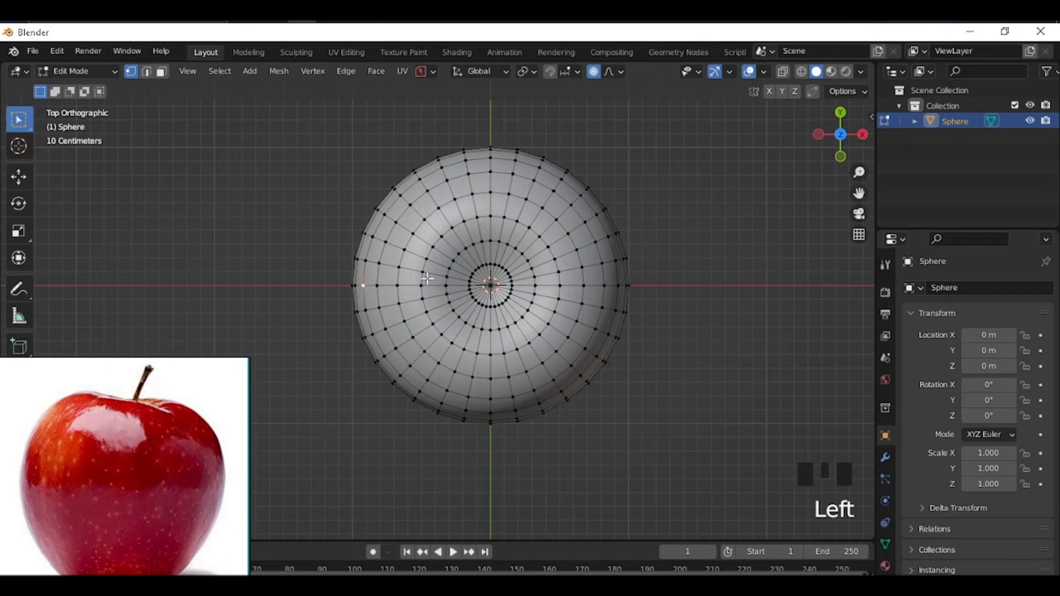
left_click(481, 157)
key("g")
scroll(520, 188, "down", 2)
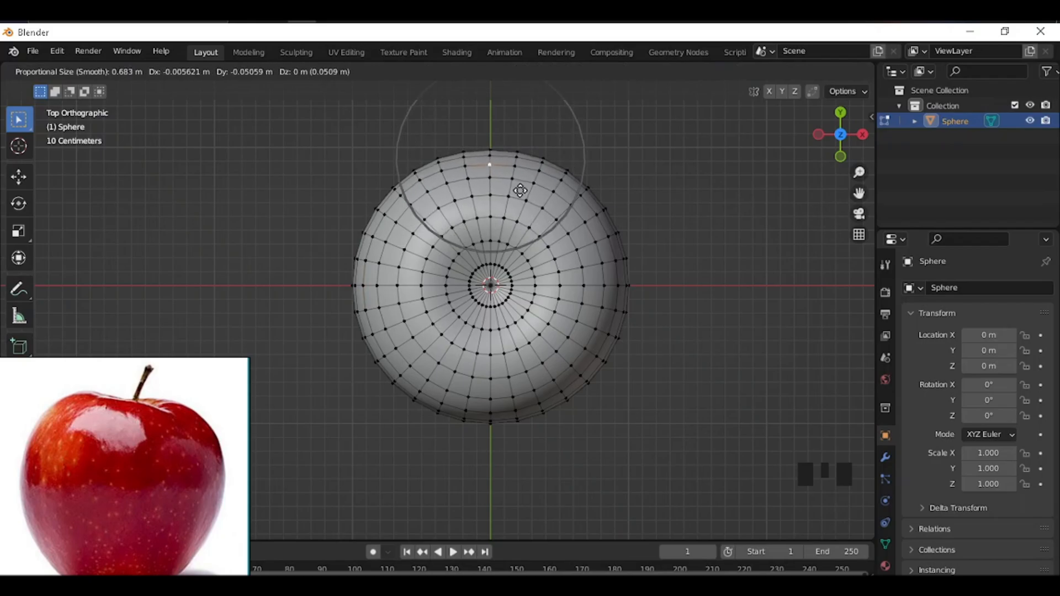
key("Escape")
Step: Select the outermost vertex on the +Y side and move it inward along Y with a proportional size of 1.1 m
left_click(491, 152)
left_click(491, 149)
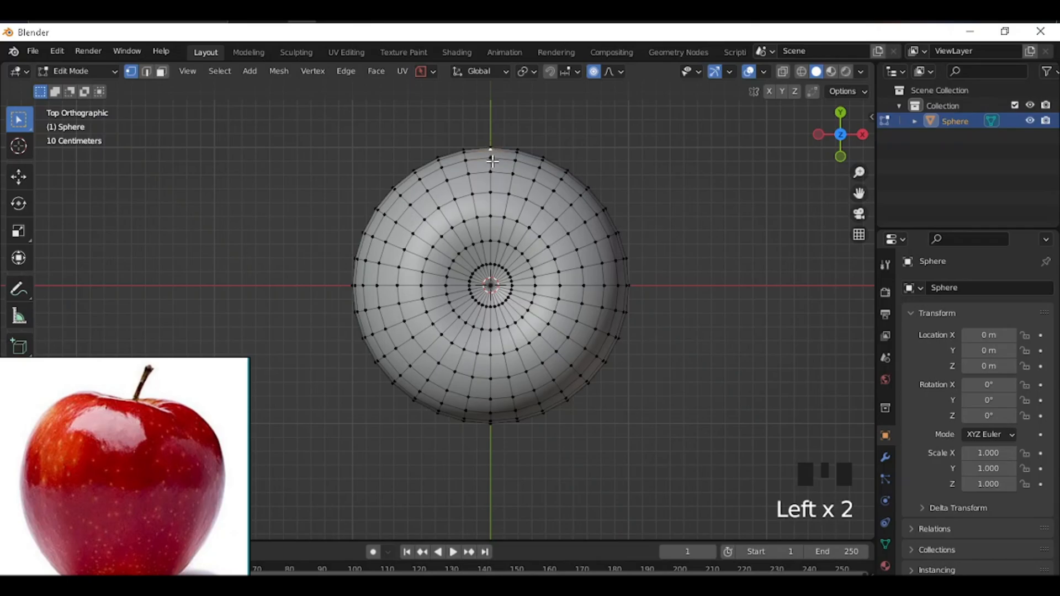
left_click(490, 146)
key("g")
scroll(556, 202, "down", 5)
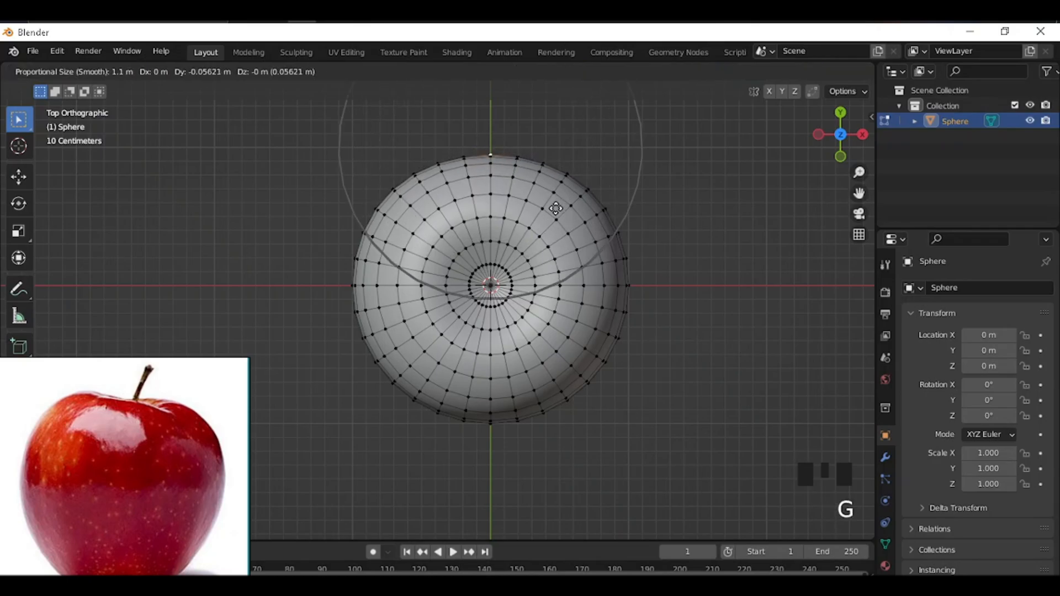
left_click(556, 217)
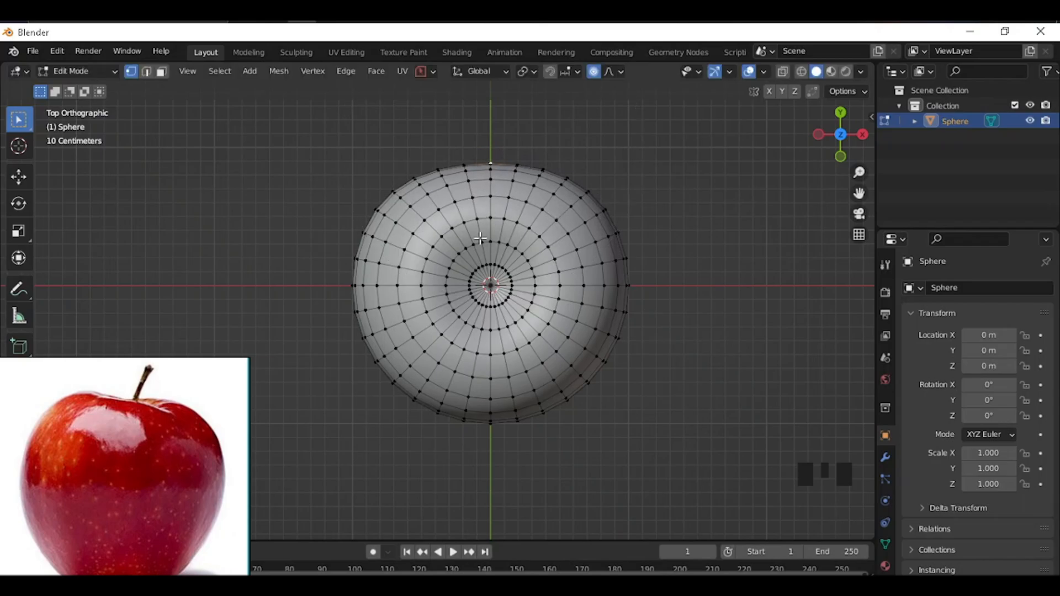
Step: Move two outline vertices between the -X and +Y sides inward to make the apple's round contour irregular, using a 1.1 m proportional size
left_click(365, 229)
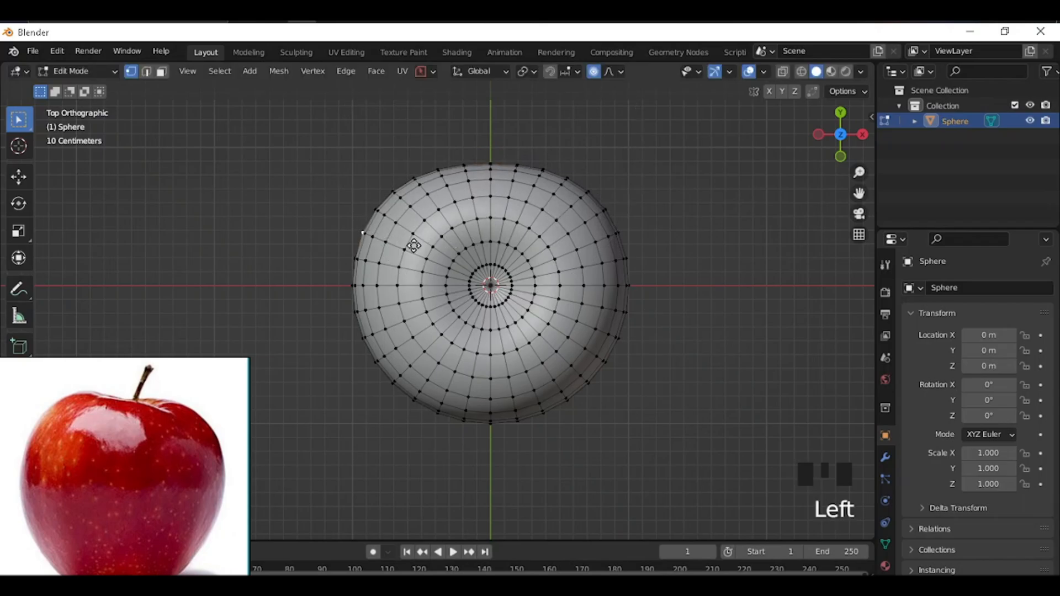
key("g")
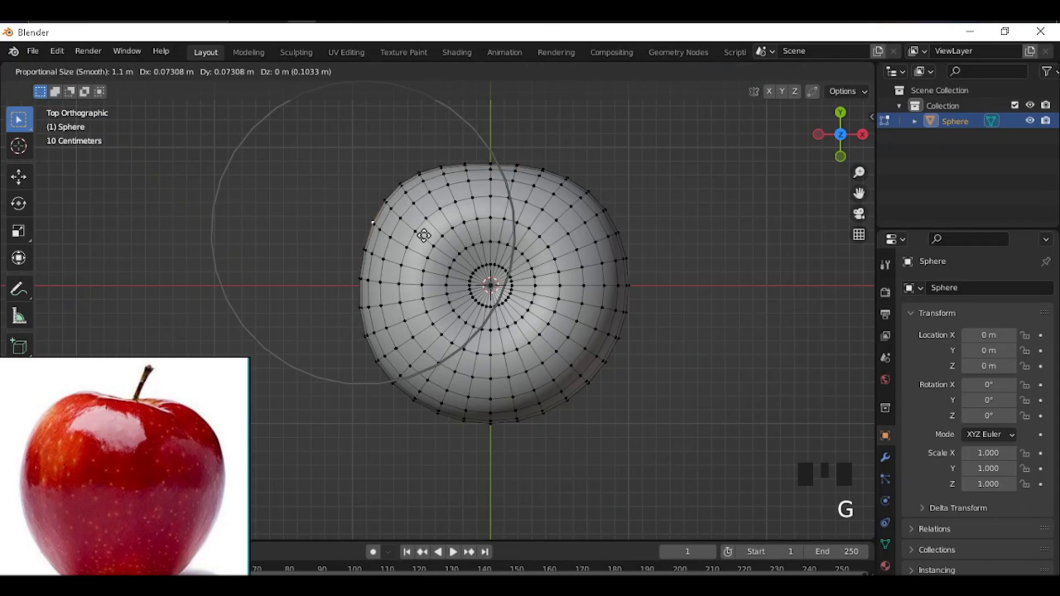
left_click(426, 244)
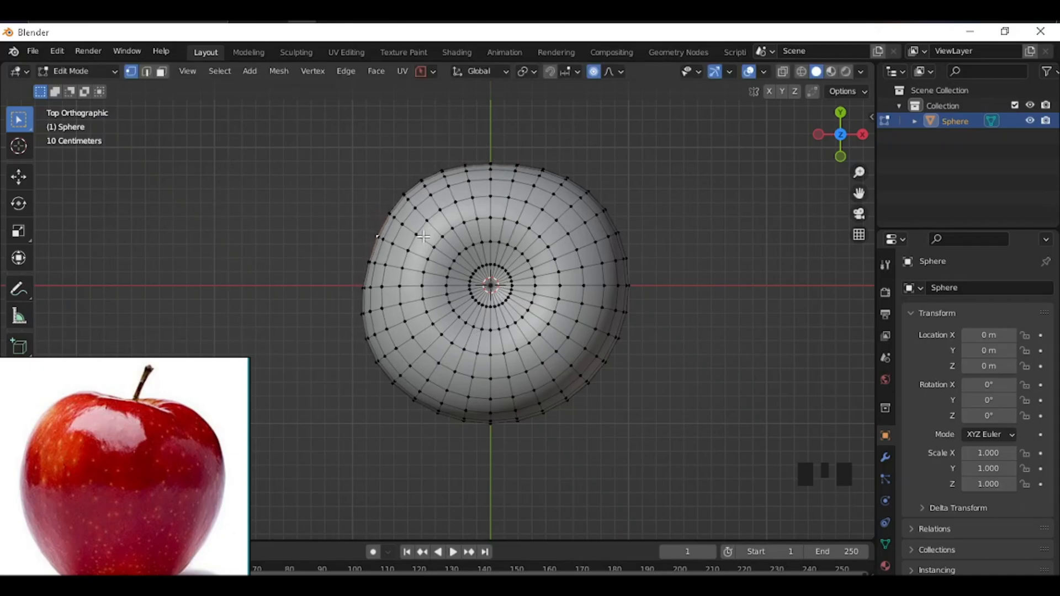
left_click(420, 190)
key("g")
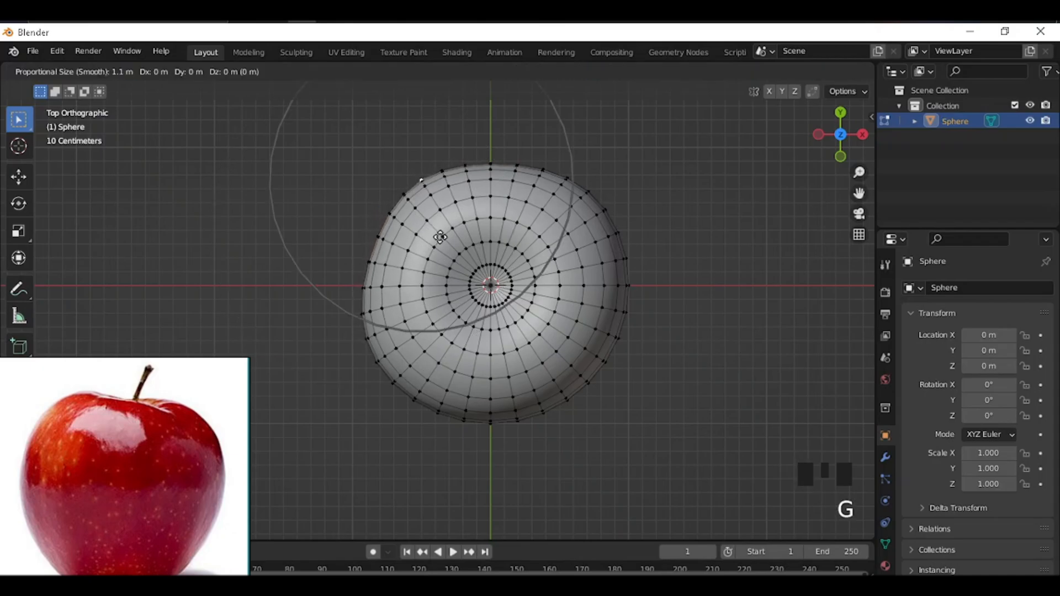
left_click(443, 239)
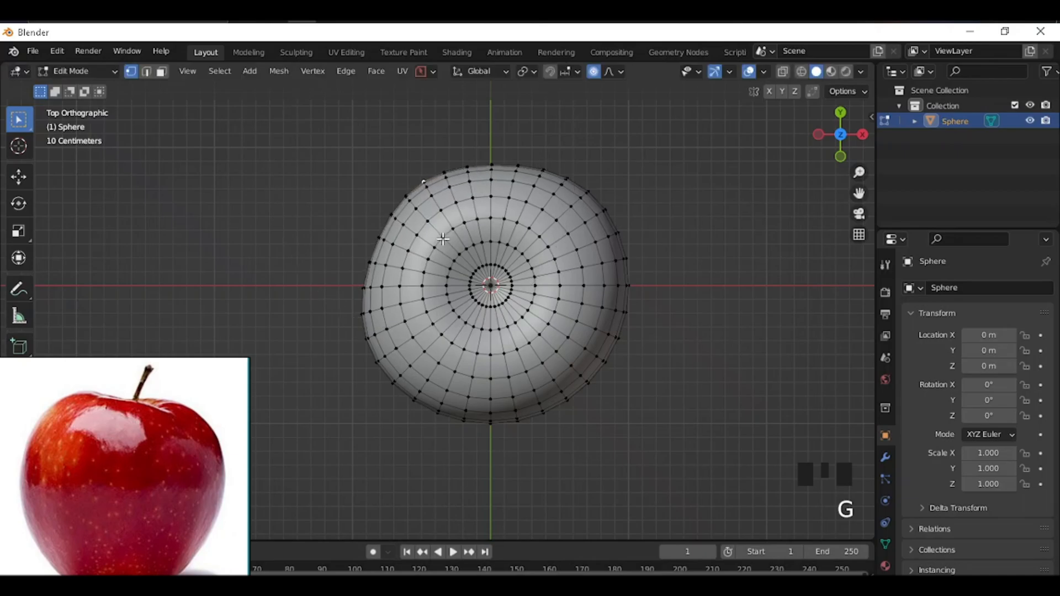
Step: Pull one outline vertex on the +X/-Y side and one on the -X/-Y side inward with the 1.1 m proportional falloff
left_click(593, 393)
key("g")
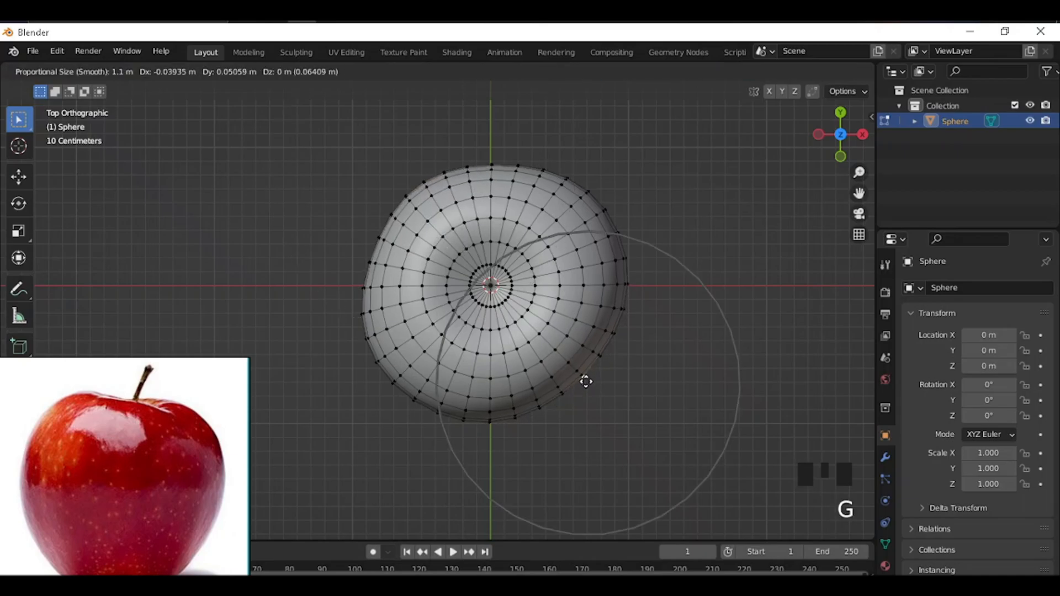
left_click(580, 379)
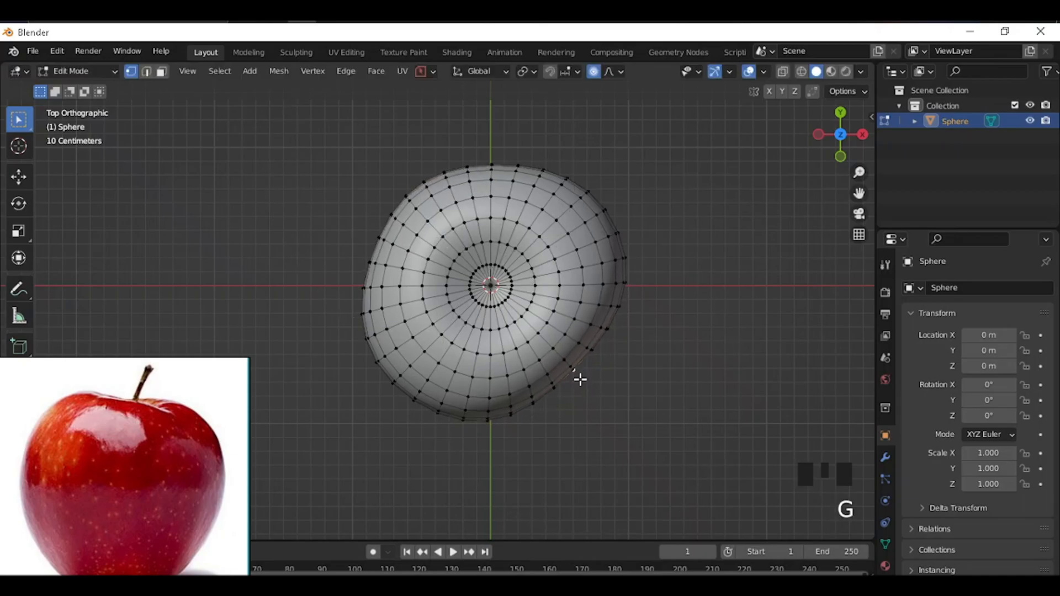
left_click(413, 401)
key("g")
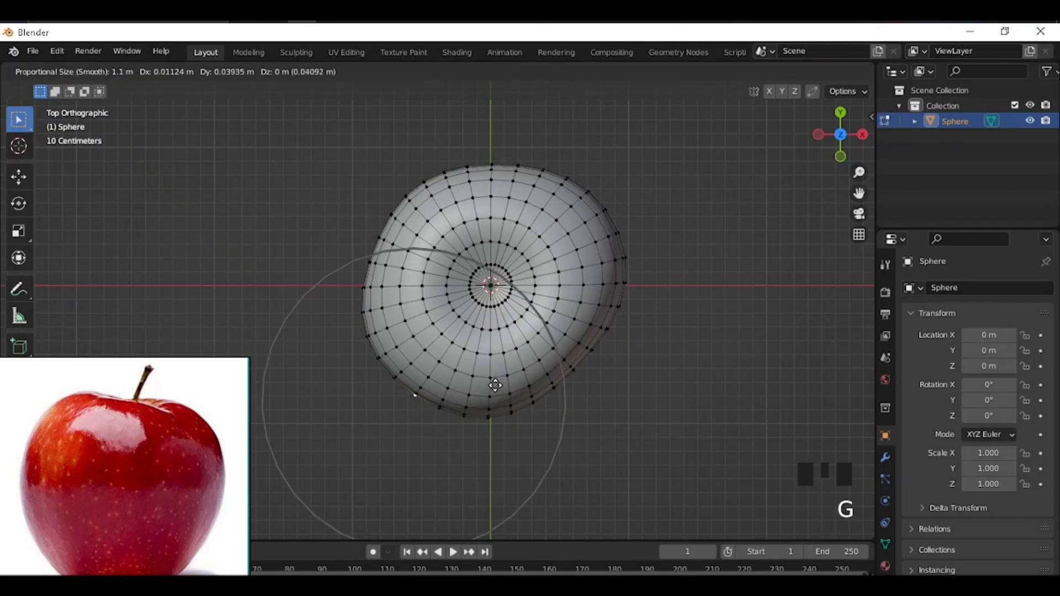
left_click(497, 381)
Step: Select an outline vertex on the +X/+Y side and nudge it inward along X by about 0.02 m
left_click(627, 252)
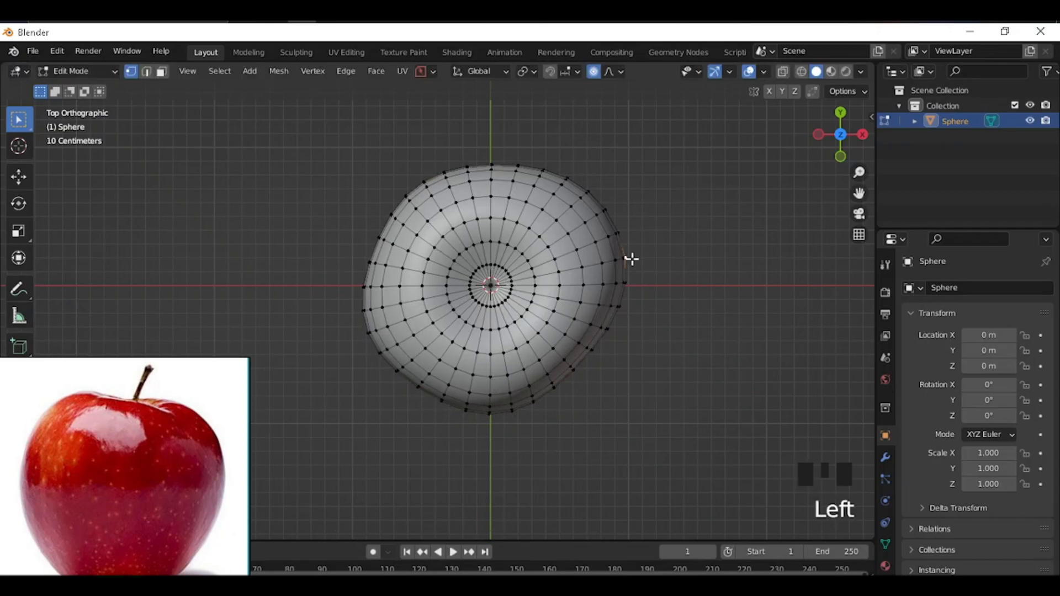
left_click(628, 240)
key("g")
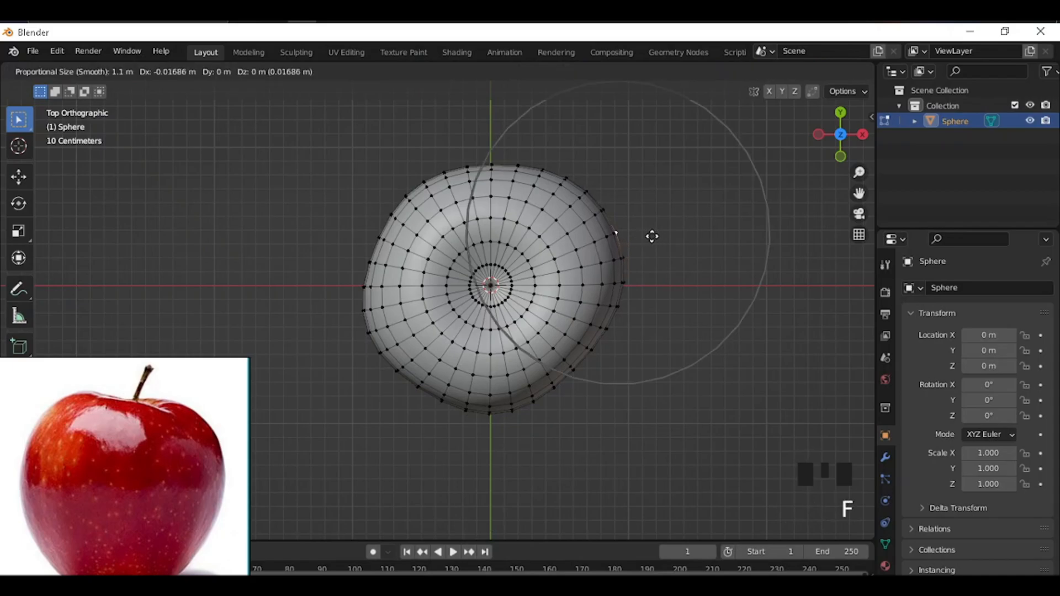
Step: Select a vertex on the -X upper shoulder and raise it in the front orthographic view with a proportional size of 1.1 m
middle_click_drag(477, 332, 387, 149)
left_click(386, 145)
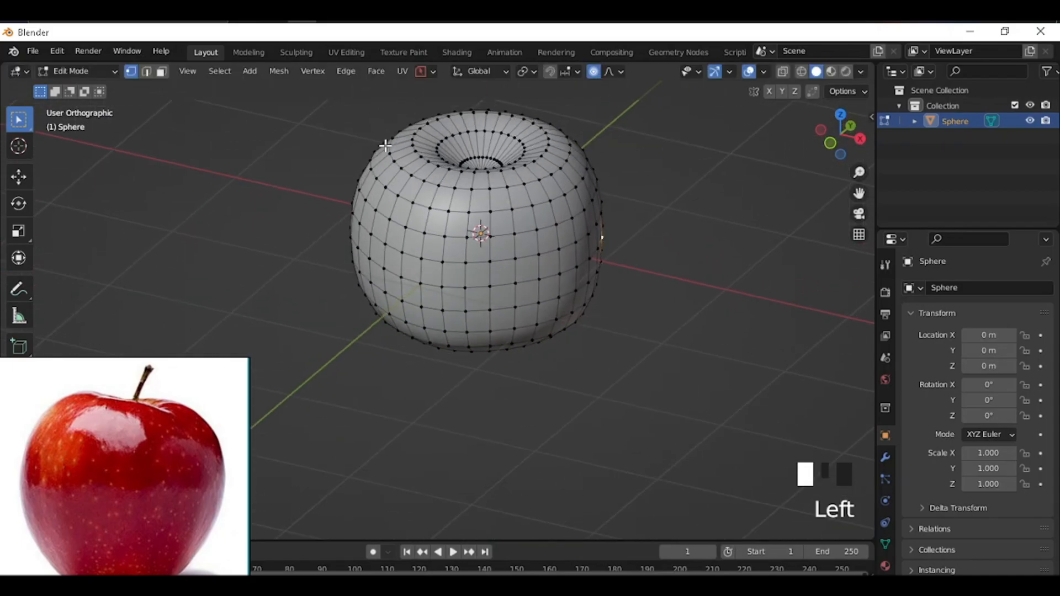
key("grave")
left_click(405, 202)
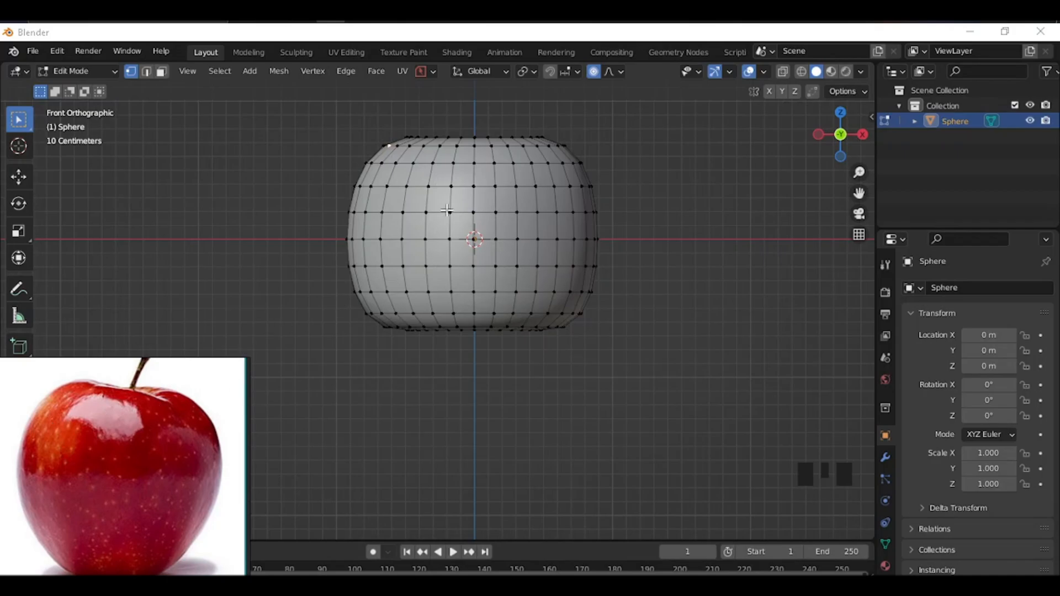
middle_click_drag(409, 157, 426, 188)
key("grave")
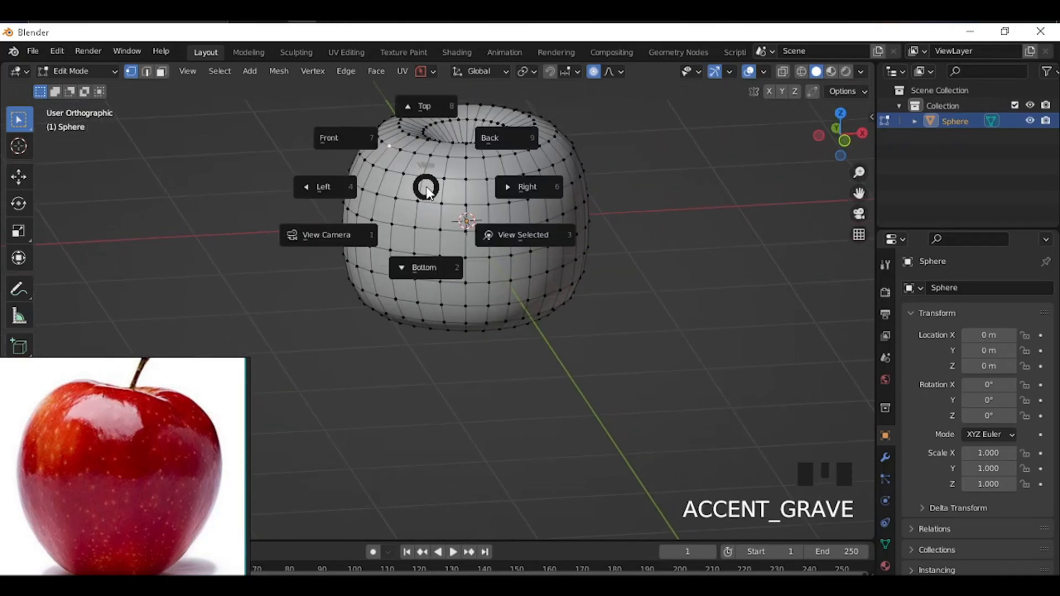
left_click(338, 139)
middle_click_drag(488, 199, 504, 319, "shift")
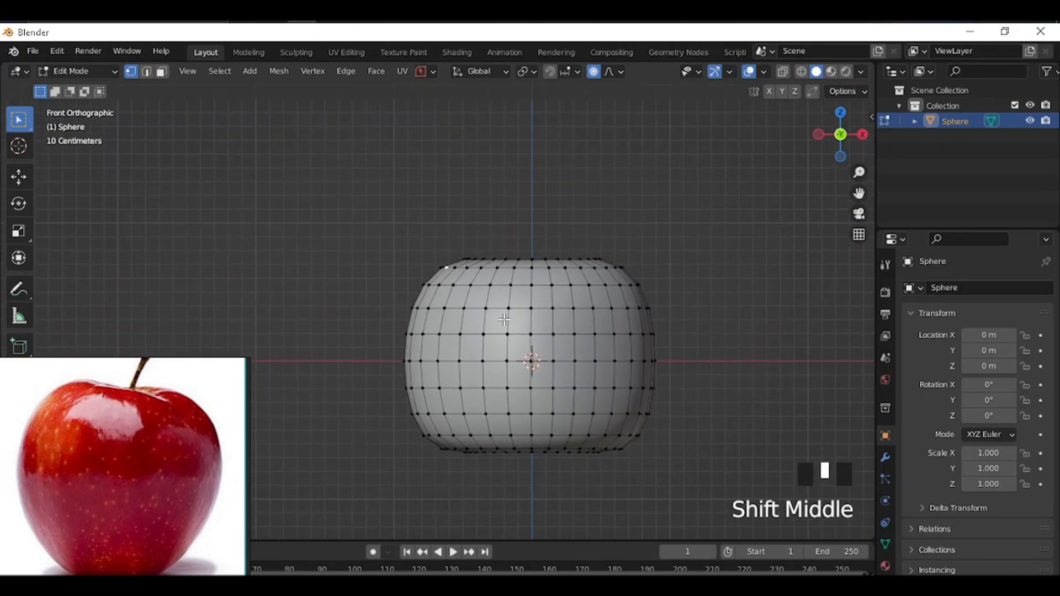
key("g")
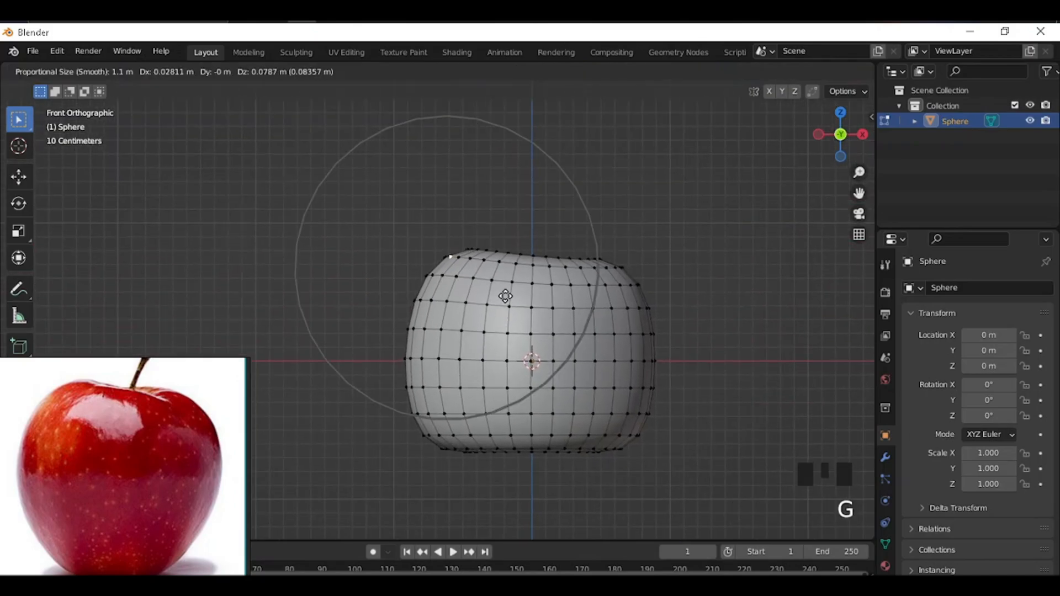
left_click(503, 291)
Step: Select a vertex on the +X upper shoulder and lower it slightly in the front view with the 1.1 m proportional falloff
left_click(617, 271)
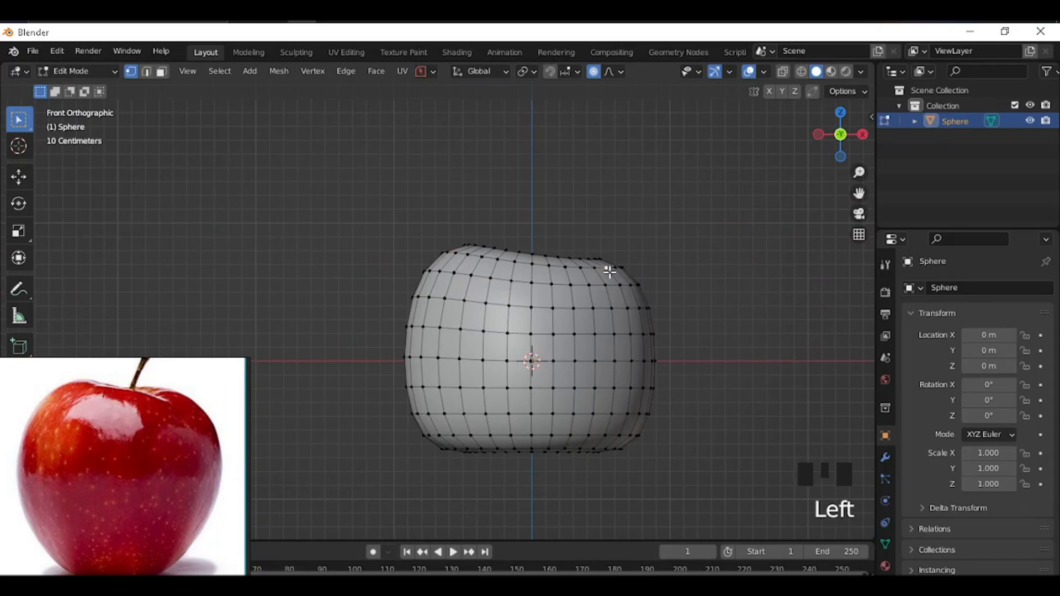
left_click(616, 275)
key("g")
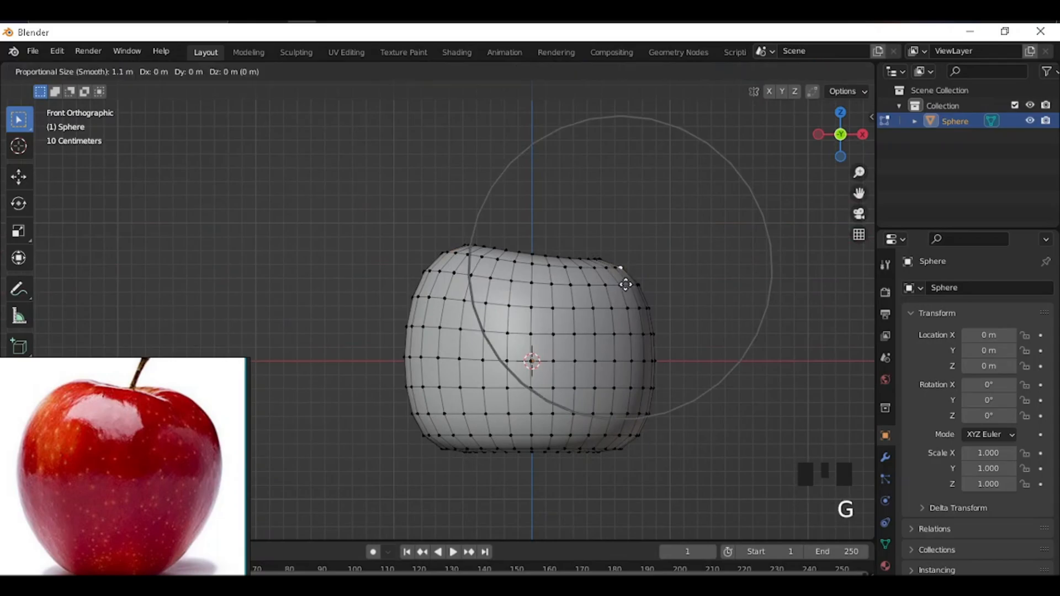
left_click(618, 291)
Step: Lower a vertex near the middle of the top rim in the front view, using a 0.4665 m proportional falloff
left_click(508, 277)
left_click(514, 267)
key("g")
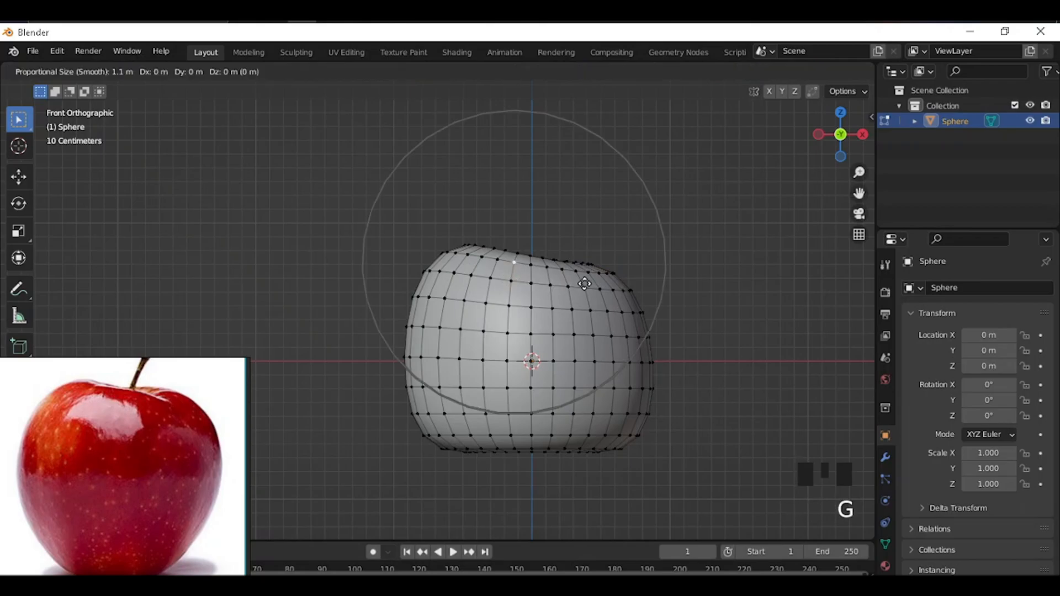
scroll(585, 282, "up", 4)
scroll(582, 284, "up", 4)
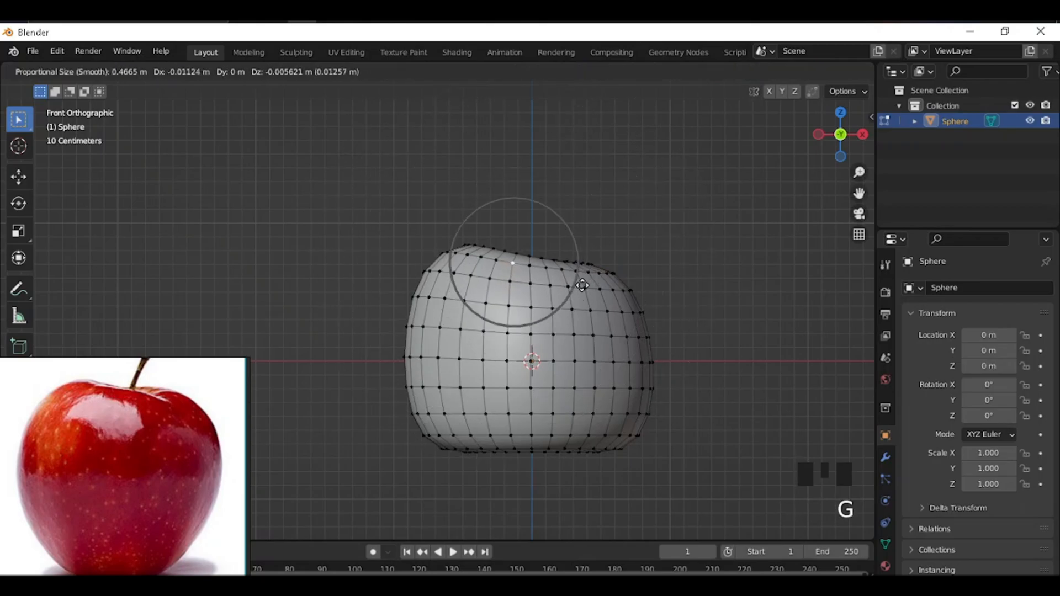
left_click(578, 292)
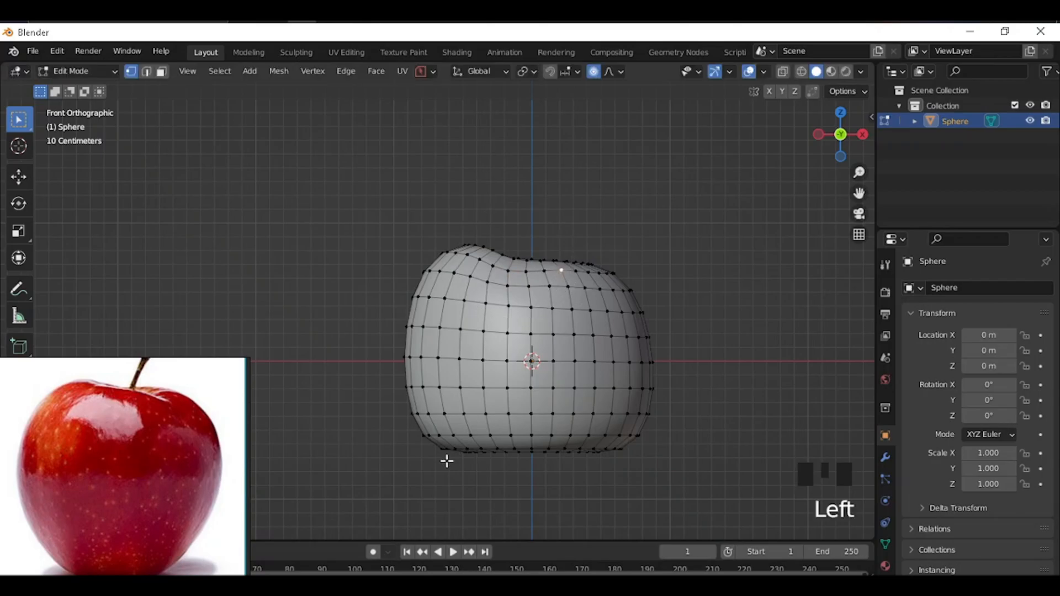
Step: Select a bottom-edge vertex on the -X side and move it inward along X with a proportional size of 1.1 m
left_click(471, 459)
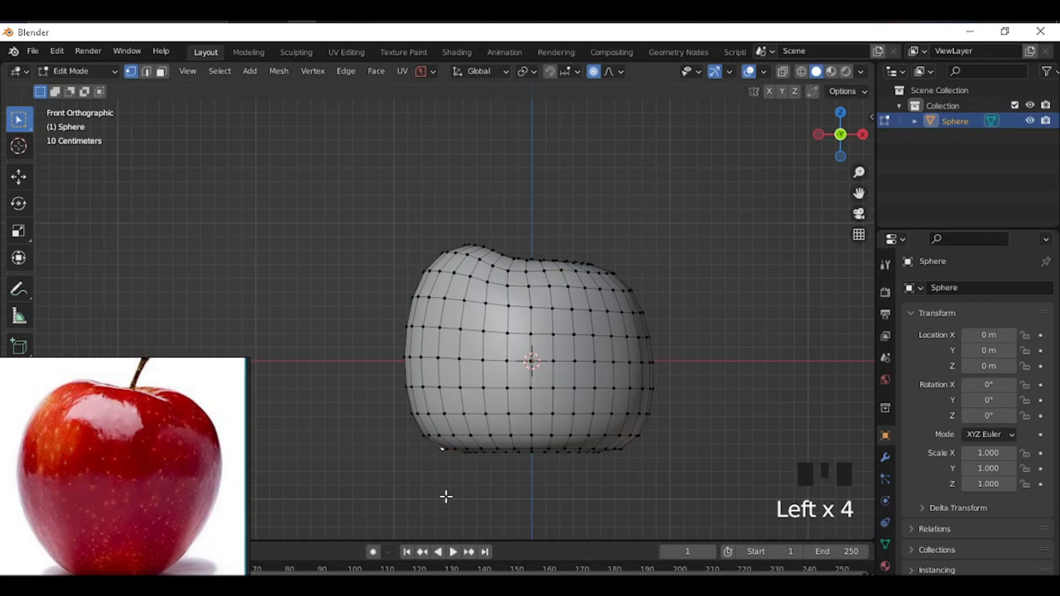
key("g")
scroll(478, 437, "down", 8)
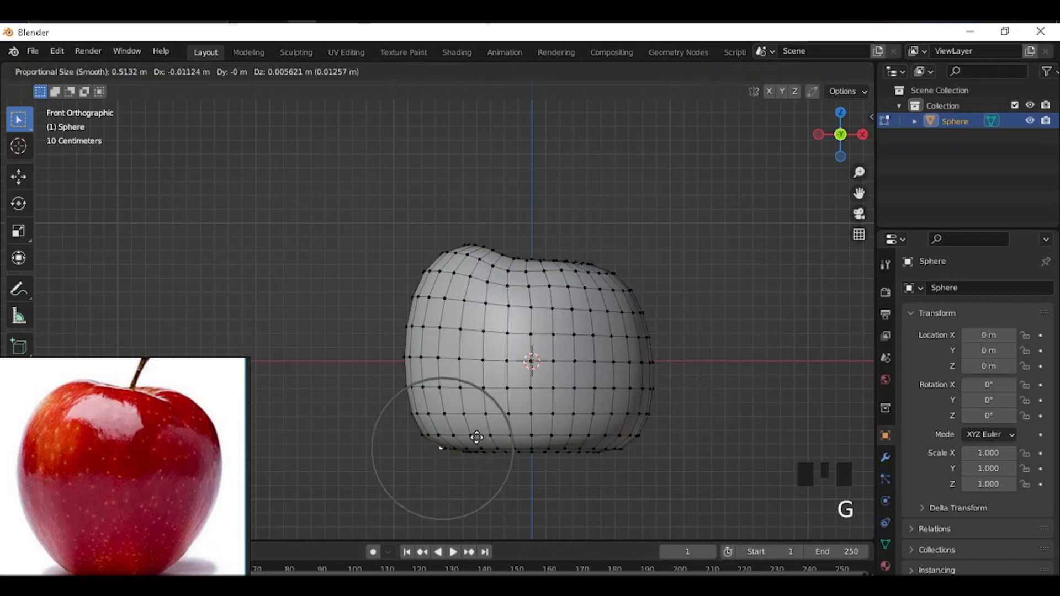
scroll(483, 434, "down", 1)
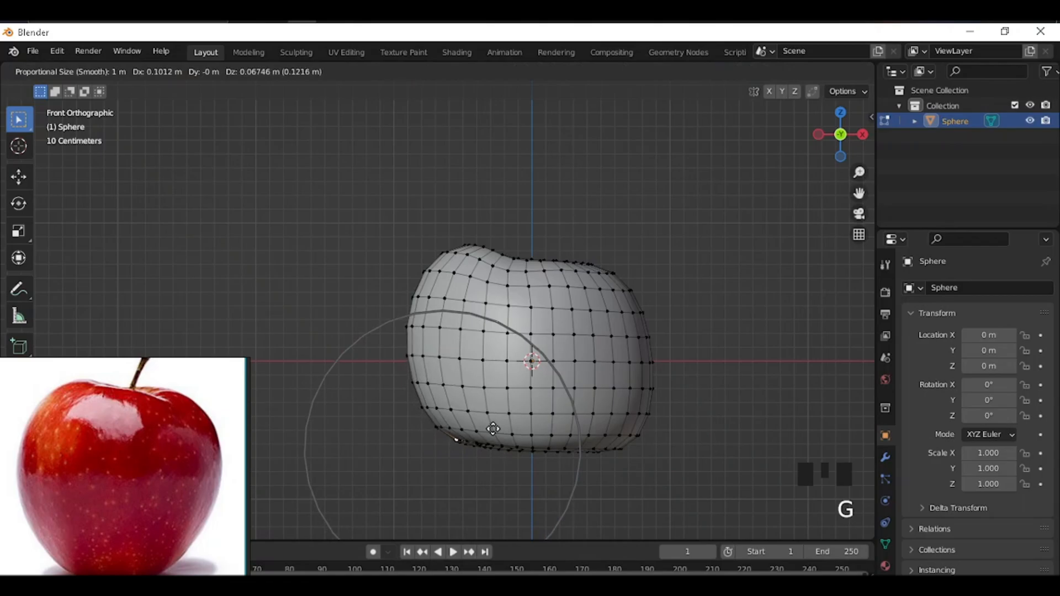
key("x")
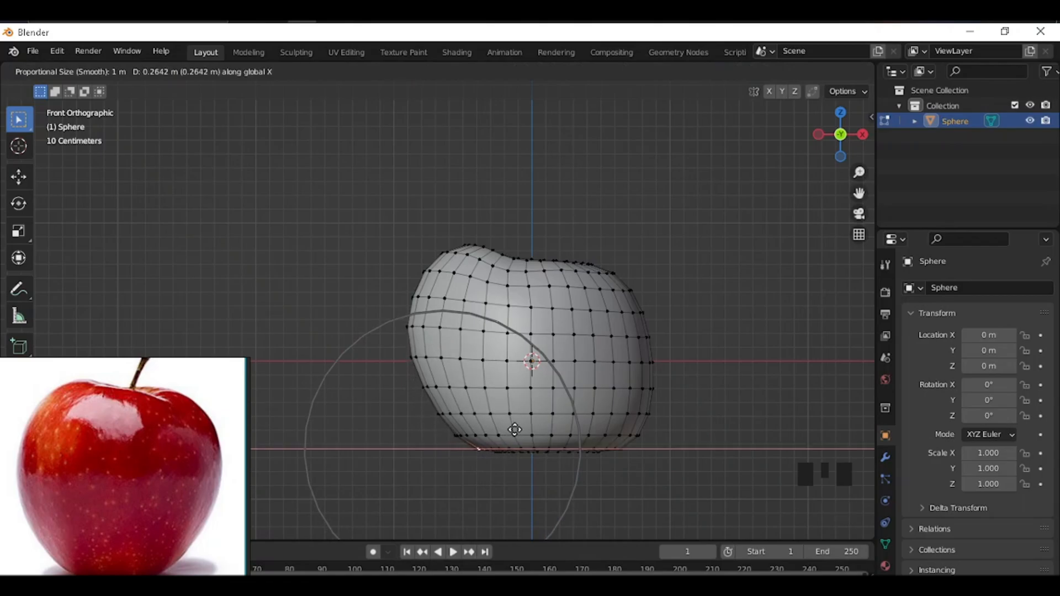
scroll(514, 430, "down", 4)
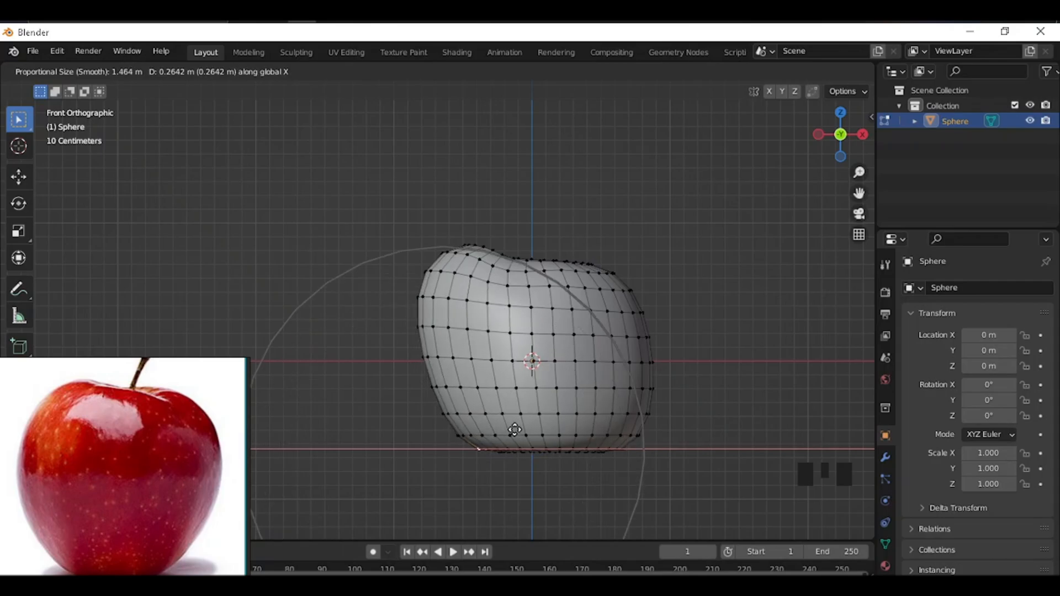
scroll(515, 430, "down", 2)
scroll(515, 429, "up", 3)
scroll(515, 429, "up", 2)
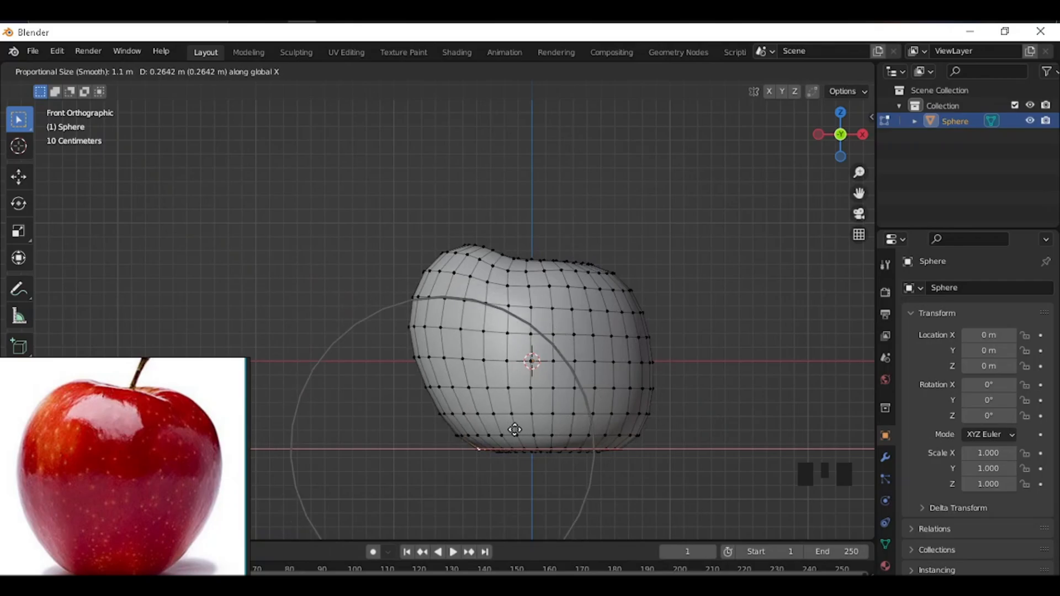
left_click(521, 434)
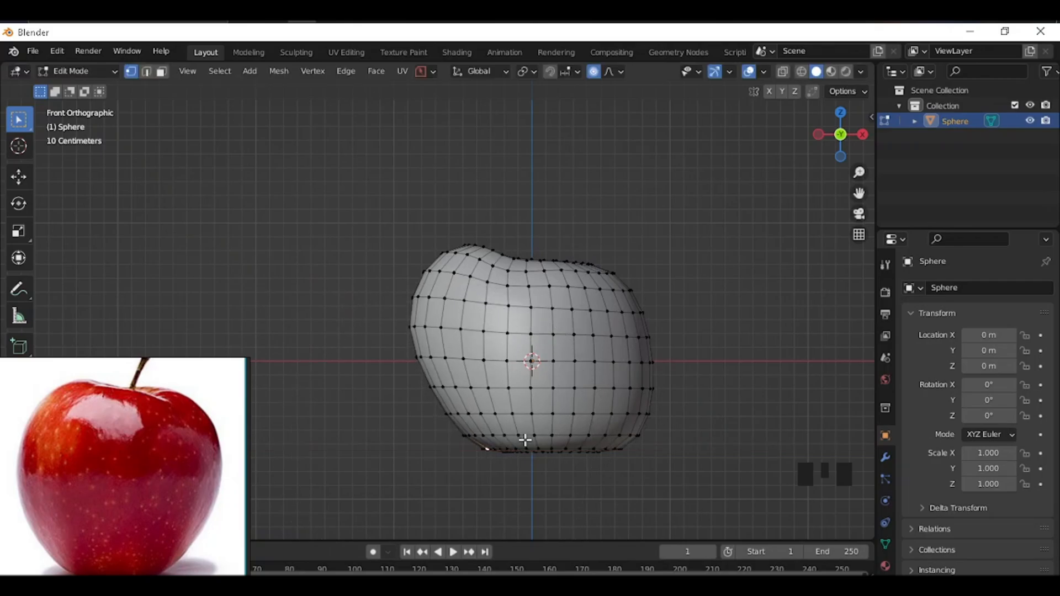
Step: Pull a bottom-edge vertex on the +X side inward by about 0.33 m with a proportional size of 1.331 m
left_click(630, 454)
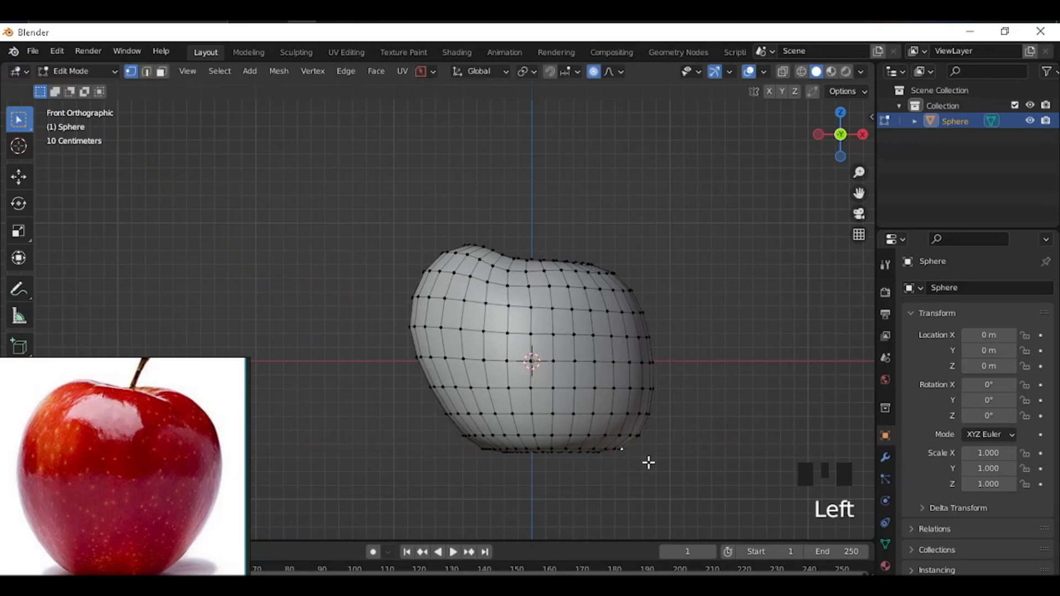
key("g")
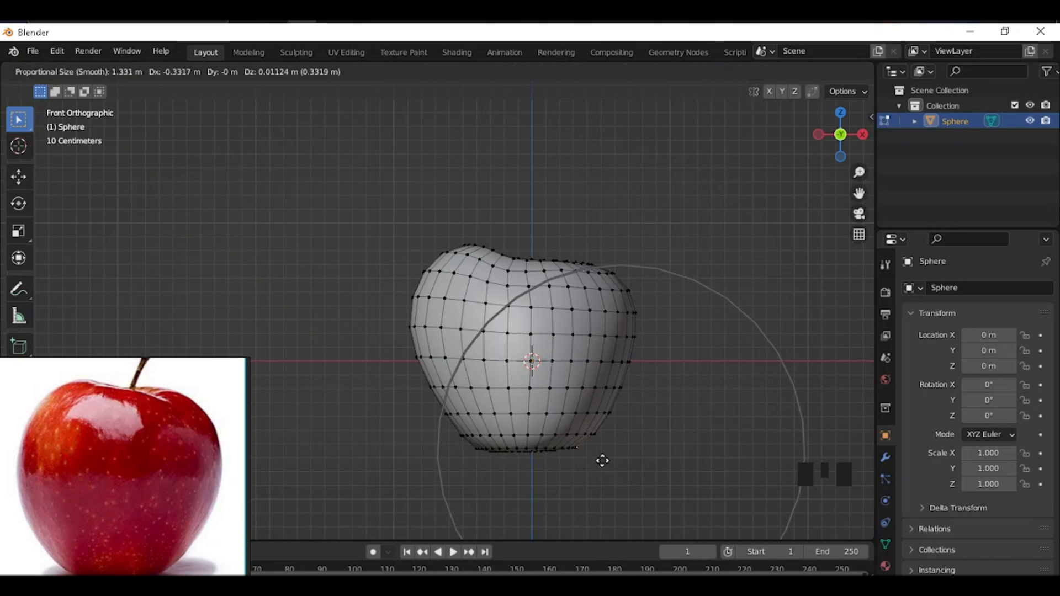
left_click(601, 460)
Step: In the left orthographic view, move the +Y bottom-edge vertex inward along Y with the 1.331 m proportional falloff
middle_click_drag(551, 459, 559, 436)
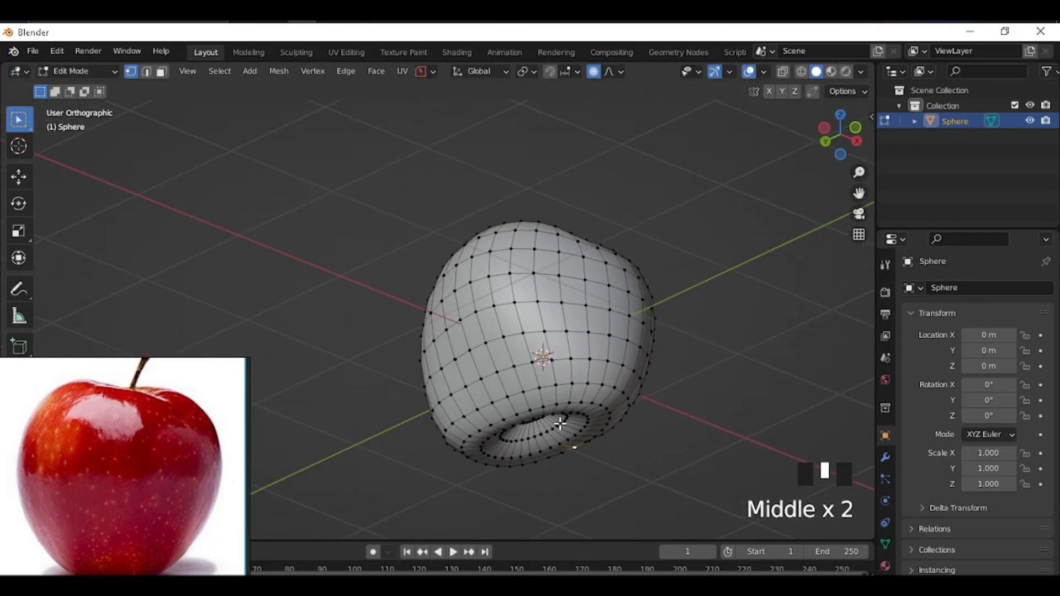
key("grave")
left_click(456, 426)
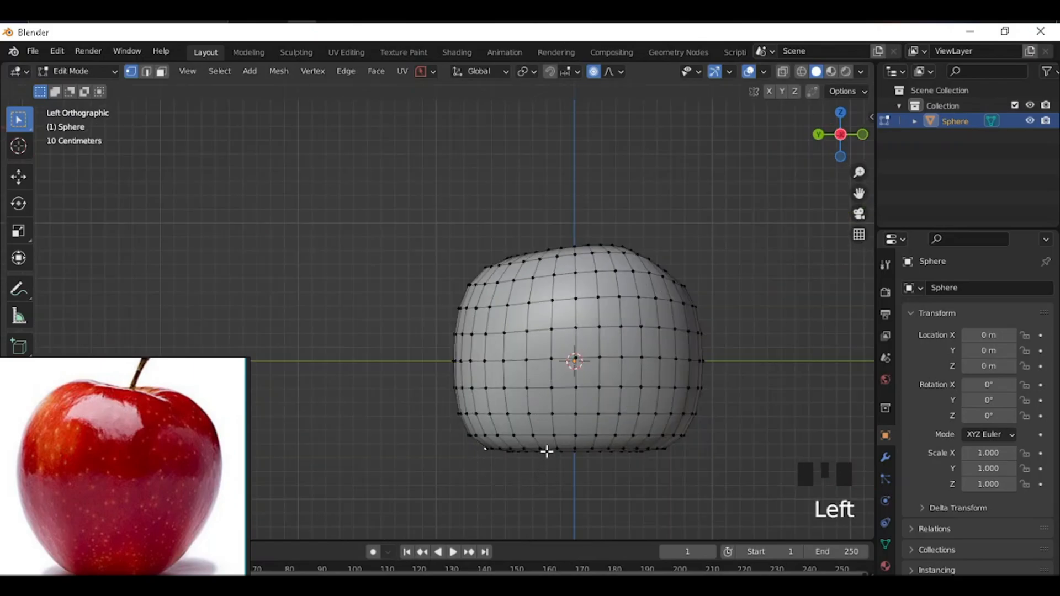
key("g")
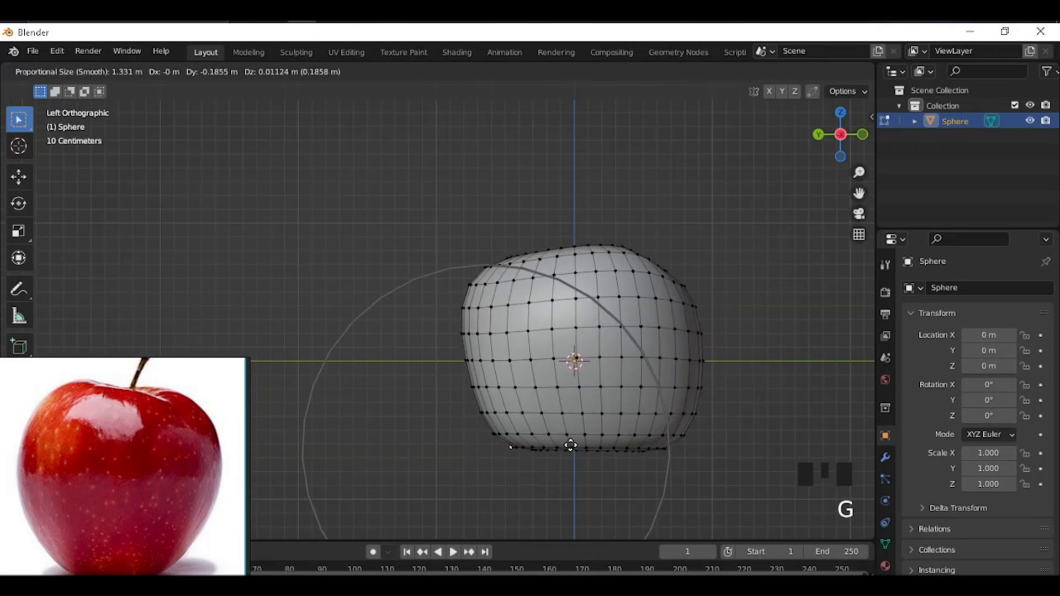
key("y")
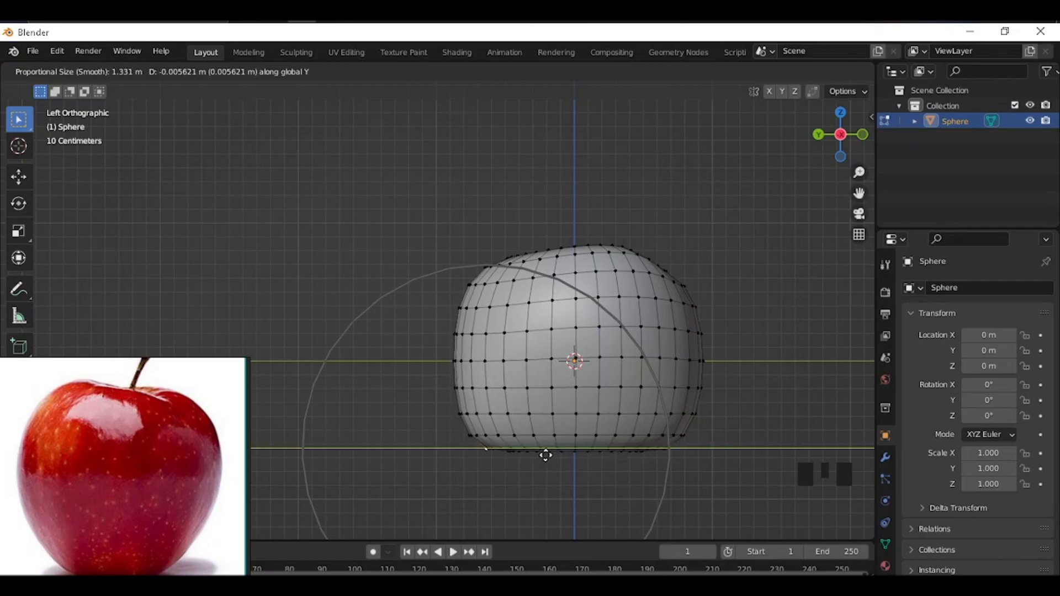
left_click(584, 450)
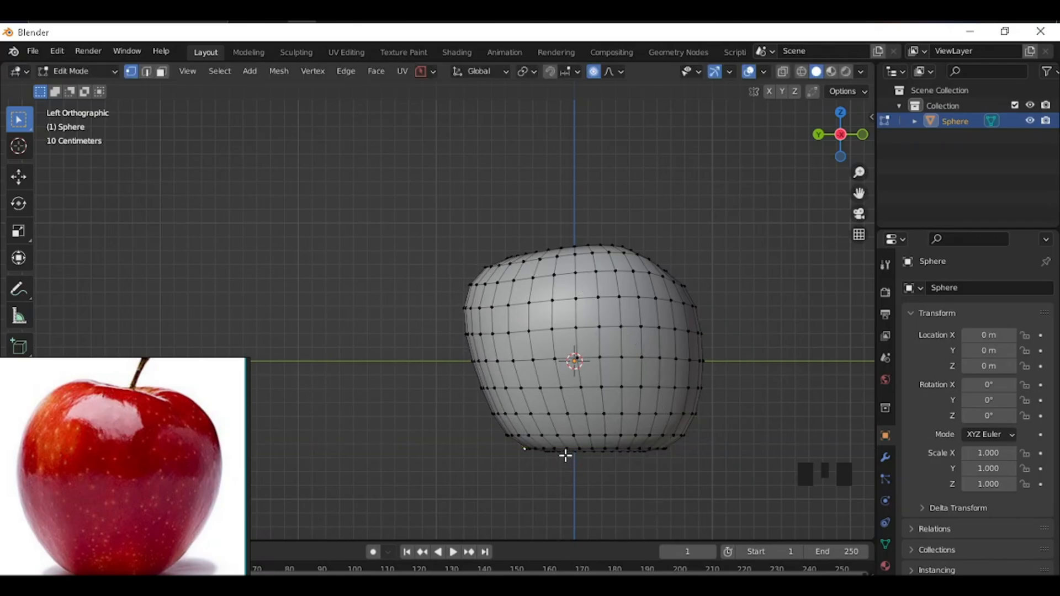
Step: Select the -Y bottom-edge vertex and move it inward along Y with the 1.331 m falloff to taper the base
left_click(670, 455)
key("g")
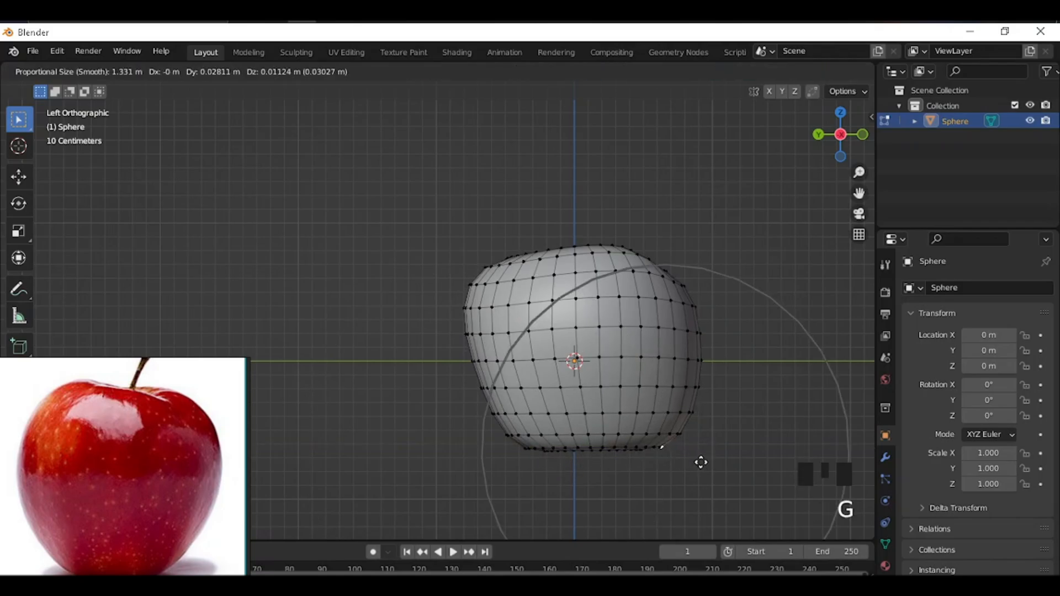
key("y")
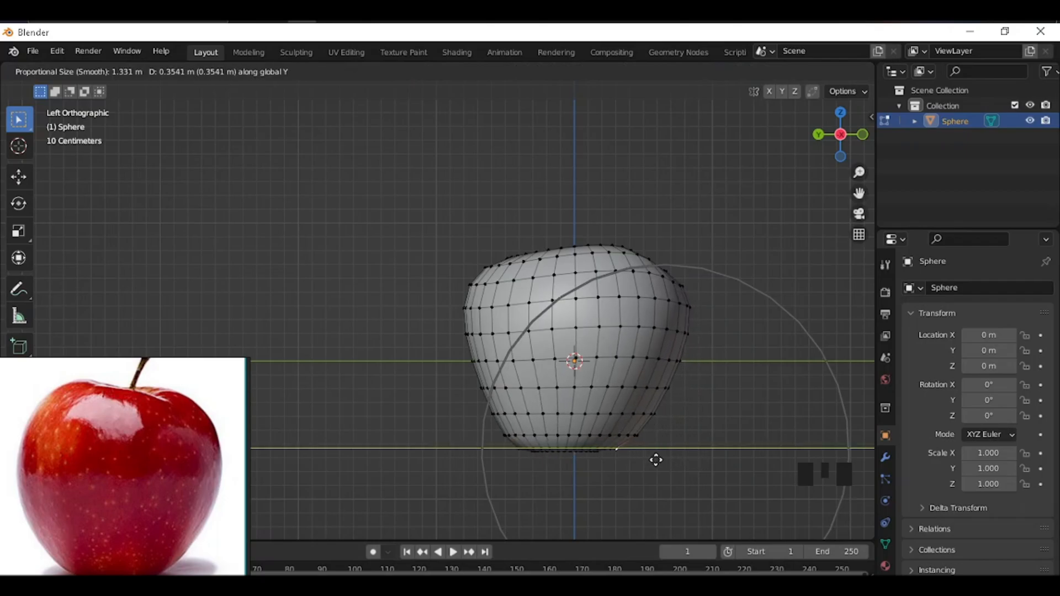
left_click(640, 457)
Step: Return the sphere to Object Mode and examine the apple's overall shape against the reference picture
middle_click_drag(637, 456, 505, 340)
scroll(638, 392, "down", 2)
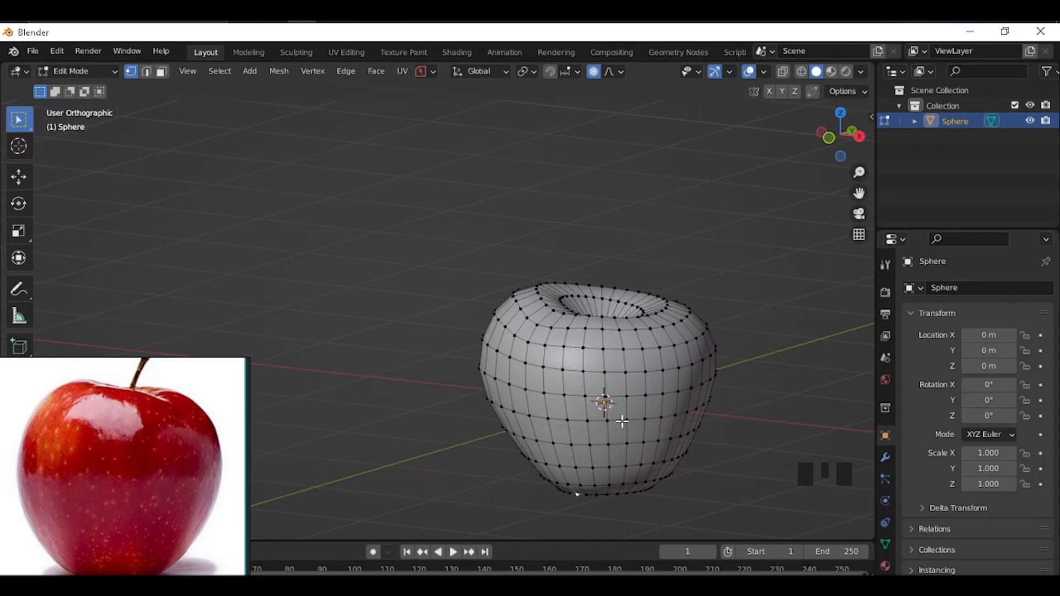
key("Tab")
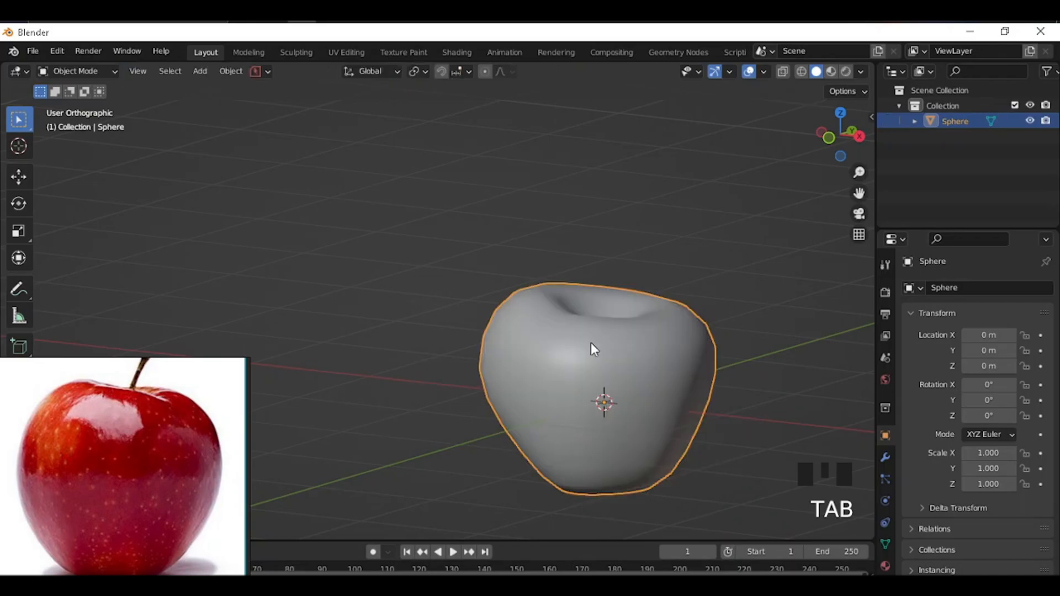
scroll(593, 376, "down", 2)
middle_click_drag(593, 377, 530, 359)
scroll(580, 386, "up", 2)
middle_click_drag(580, 386, 488, 312)
scroll(492, 288, "up", 4)
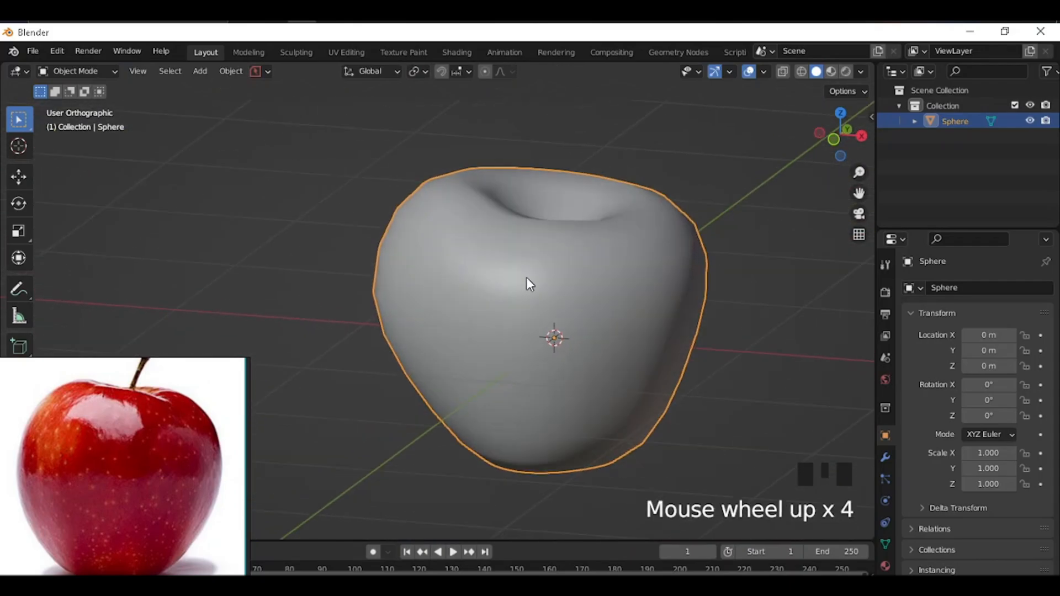
Step: Try flat shading on the apple and restore smooth shading
right_click(511, 277)
right_click(585, 277)
left_click(559, 295)
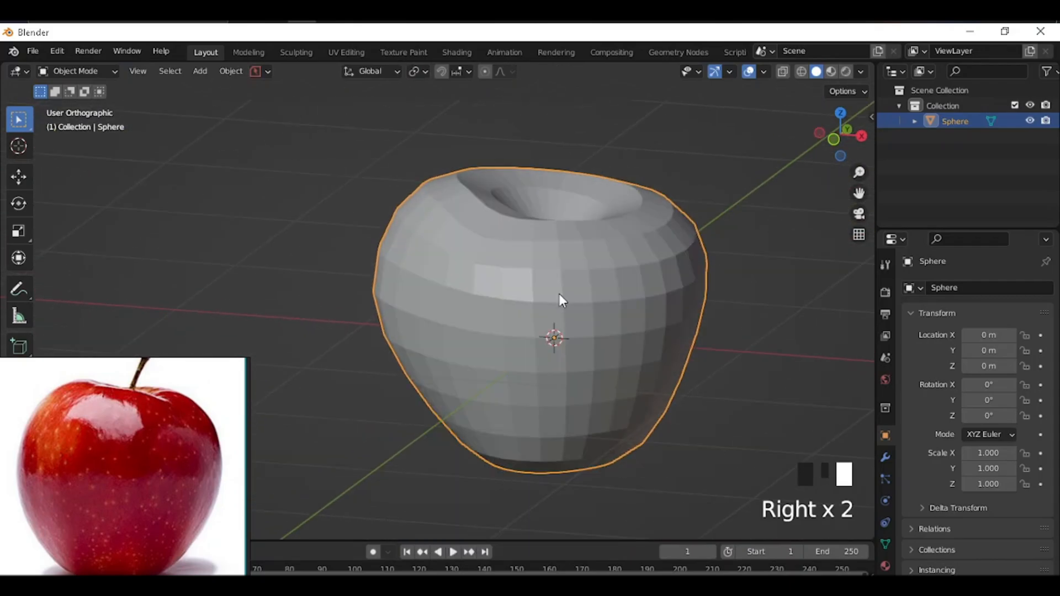
right_click(565, 311)
left_click(543, 298)
Step: Add a level 2 subdivision surface to the apple in Object Mode
middle_click_drag(596, 312, 552, 362, "shift")
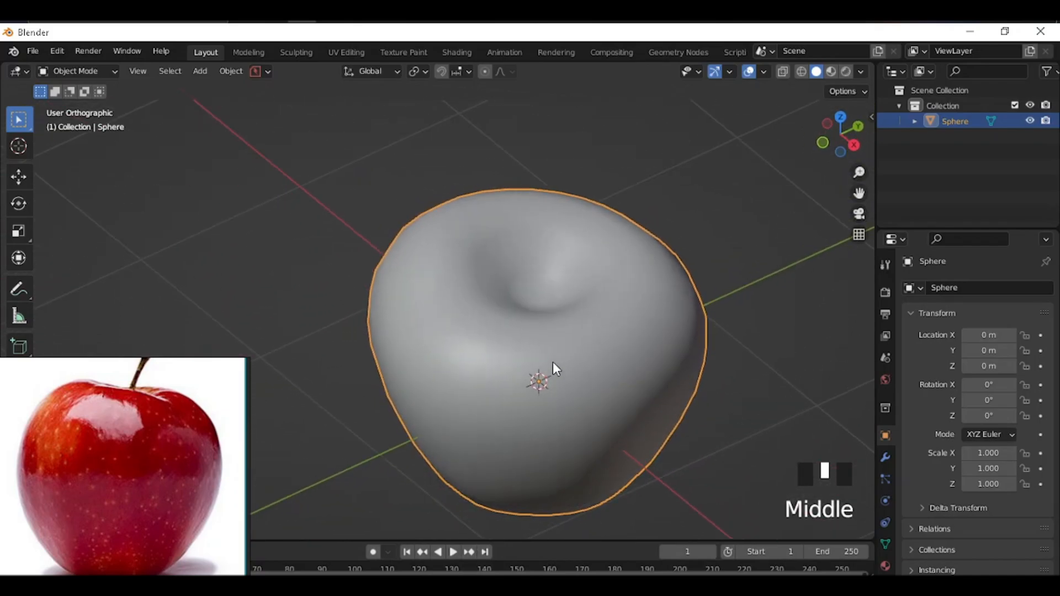
key("ctrl+2")
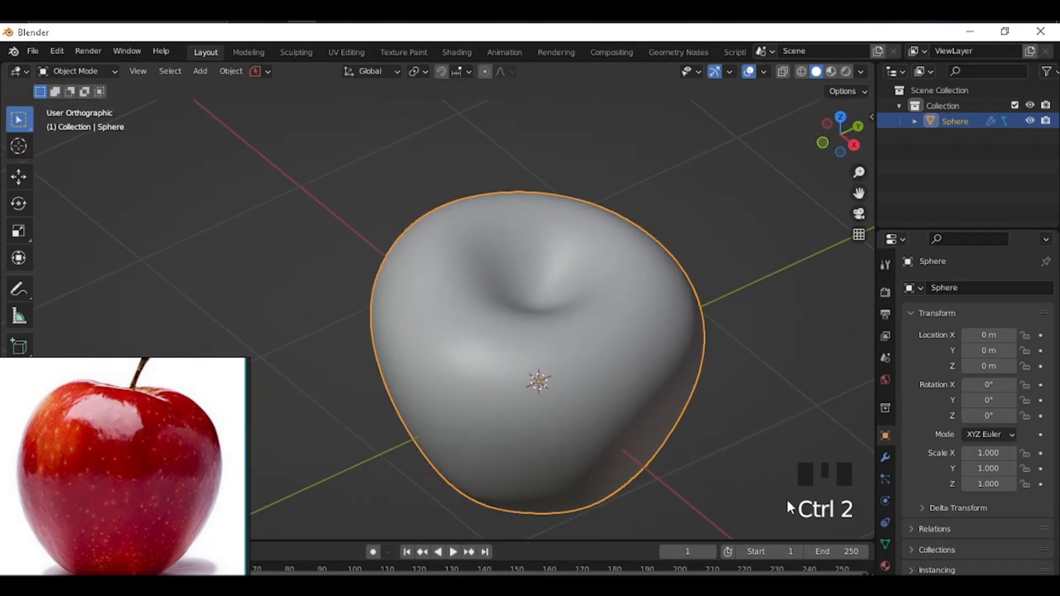
middle_click_drag(519, 285, 575, 381)
Step: In Edit Mode, select a vertex on the lower +X side and nudge it slightly outward with a 0.4665 m proportional falloff
key("Tab")
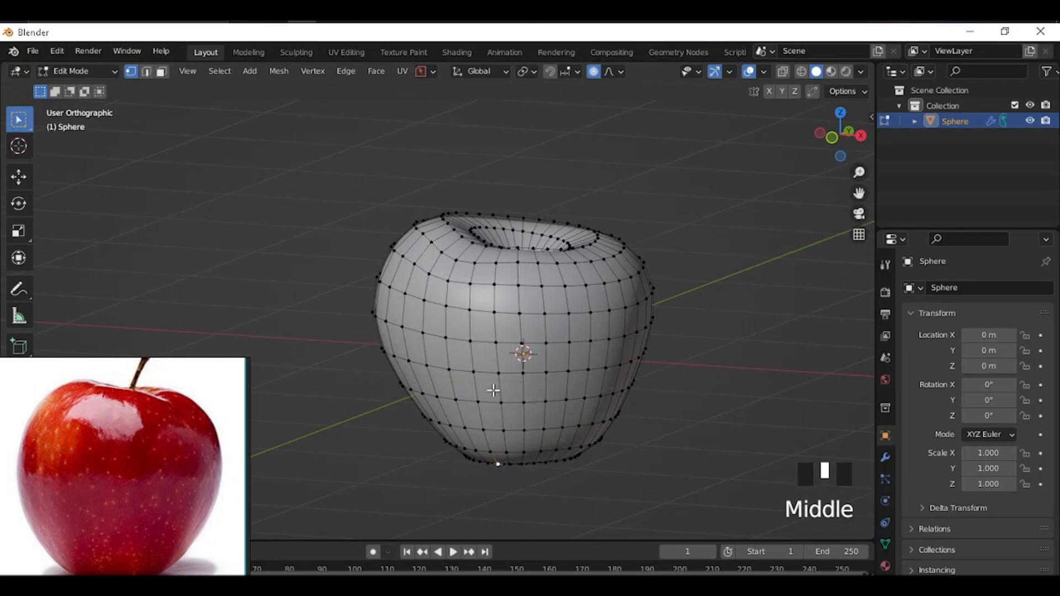
left_click(621, 374)
key("g")
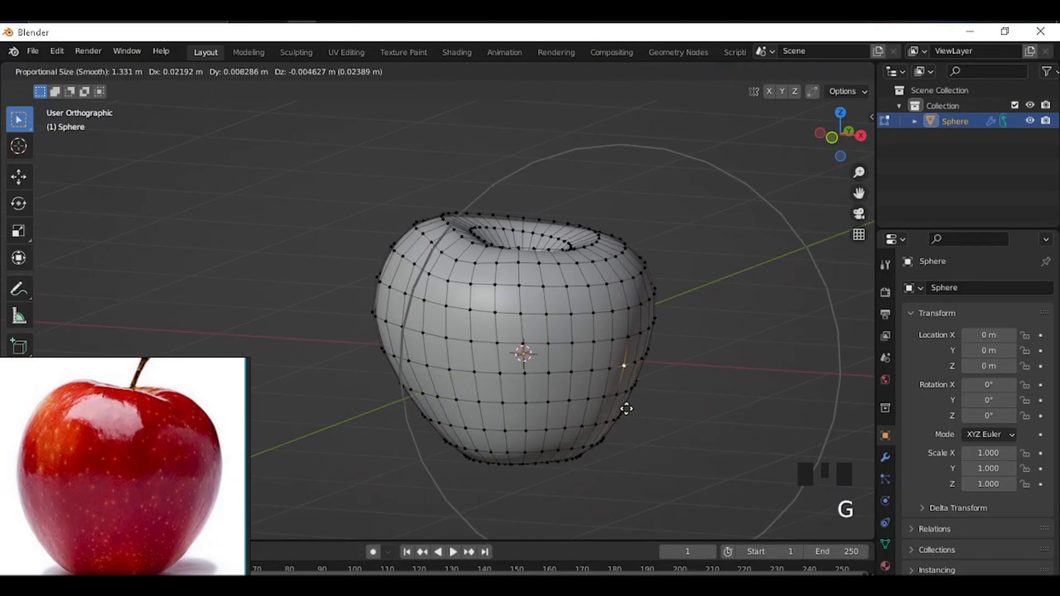
right_click(626, 409)
key("g")
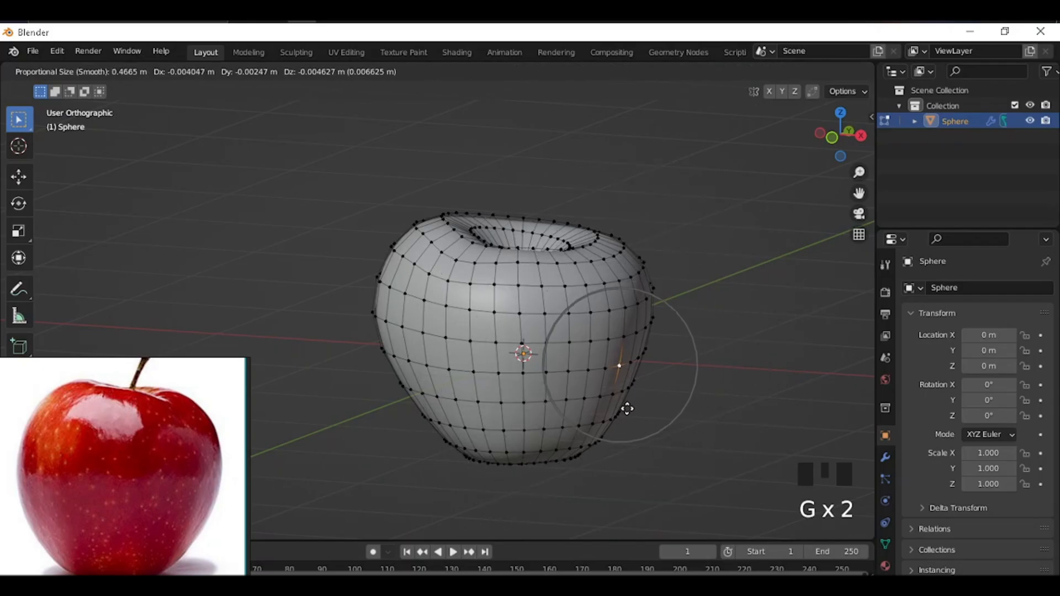
left_click(633, 404)
Step: Select a vertex in the dented area of the +Y side and nudge it slightly with the 0.4665 m falloff
middle_click_drag(633, 402, 539, 266)
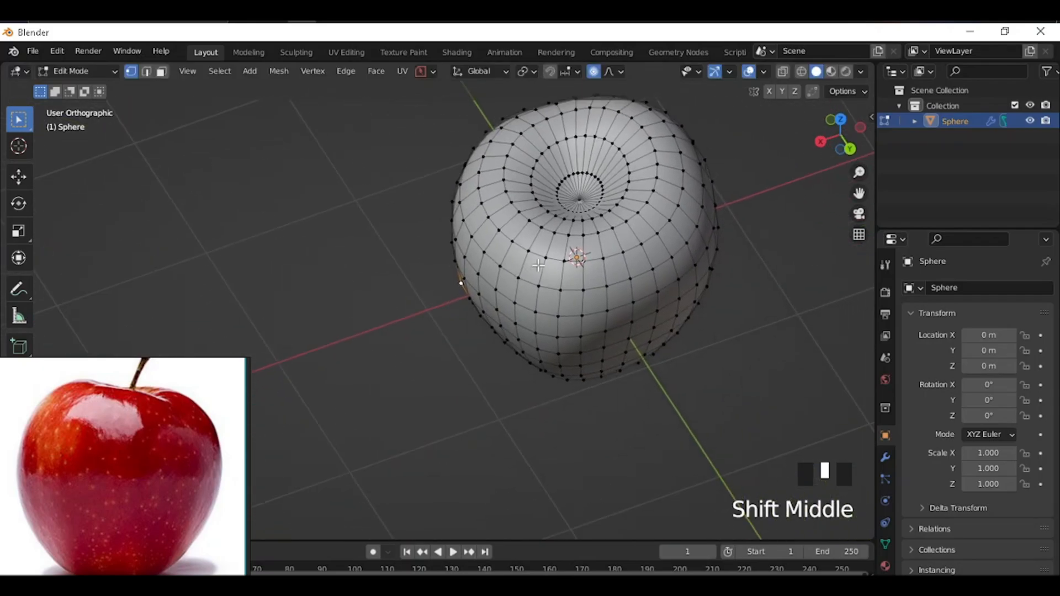
left_click(646, 324)
left_click(653, 330)
key("g")
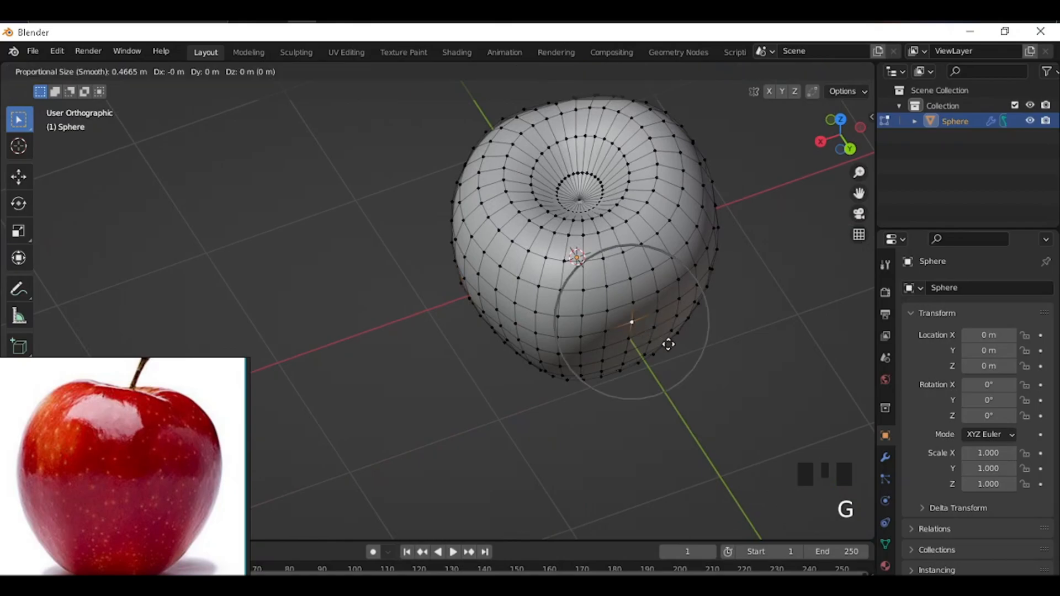
left_click(667, 335)
Step: Push a vertex on the lower +Y side outward by about 0.05 m with a proportional size of 0.6209 m
middle_click_drag(667, 335, 749, 221)
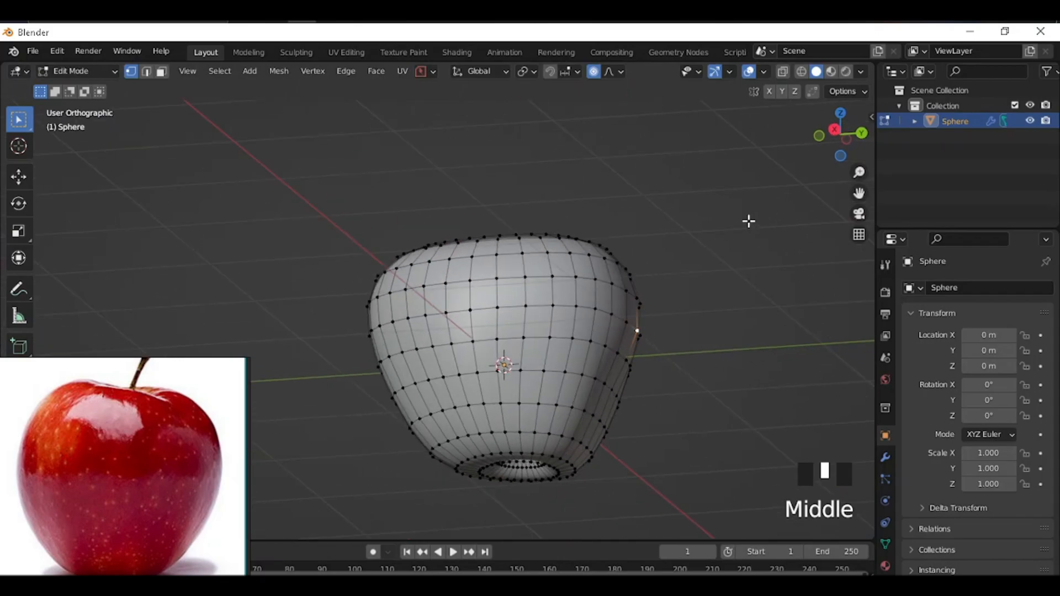
left_click(620, 420)
key("g")
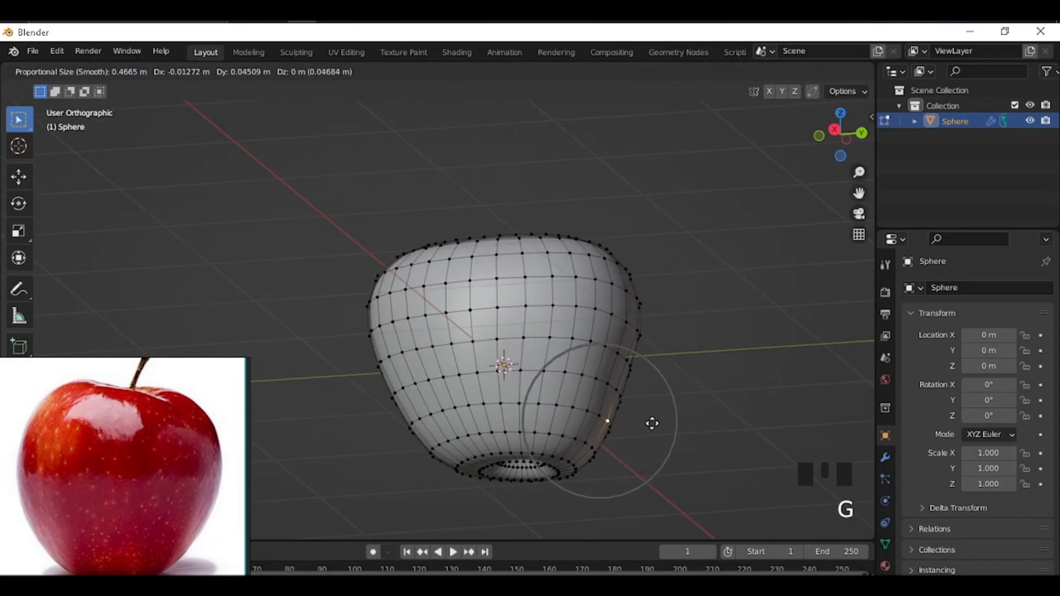
scroll(652, 423, "down", 4)
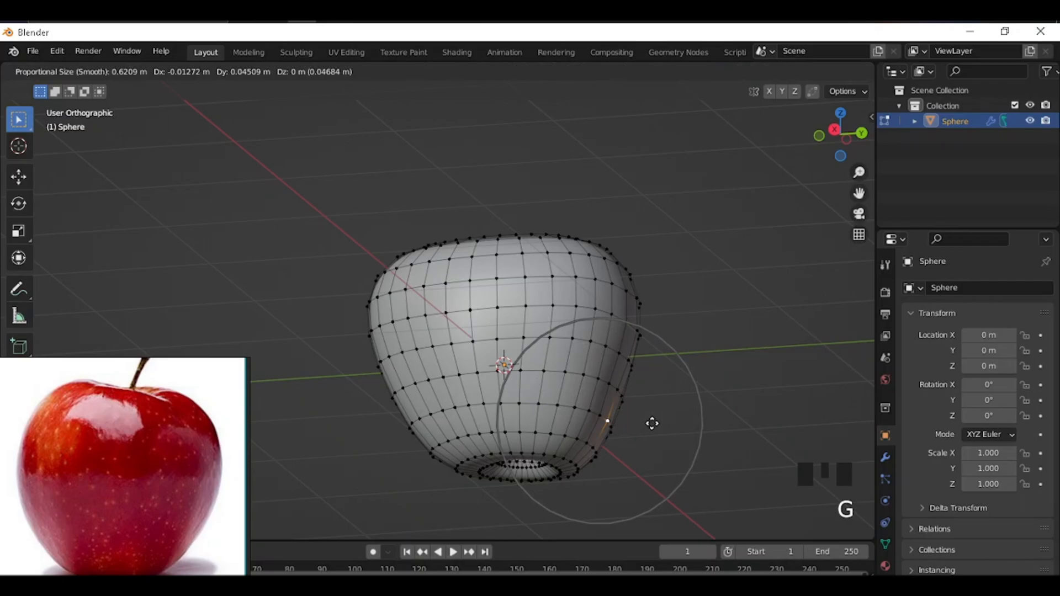
left_click(652, 423)
Step: Move a vertex on the apple's upper -Y shoulder inward and upward by about 0.16 m with a 0.6209 m proportional falloff
middle_click_drag(652, 424, 471, 312)
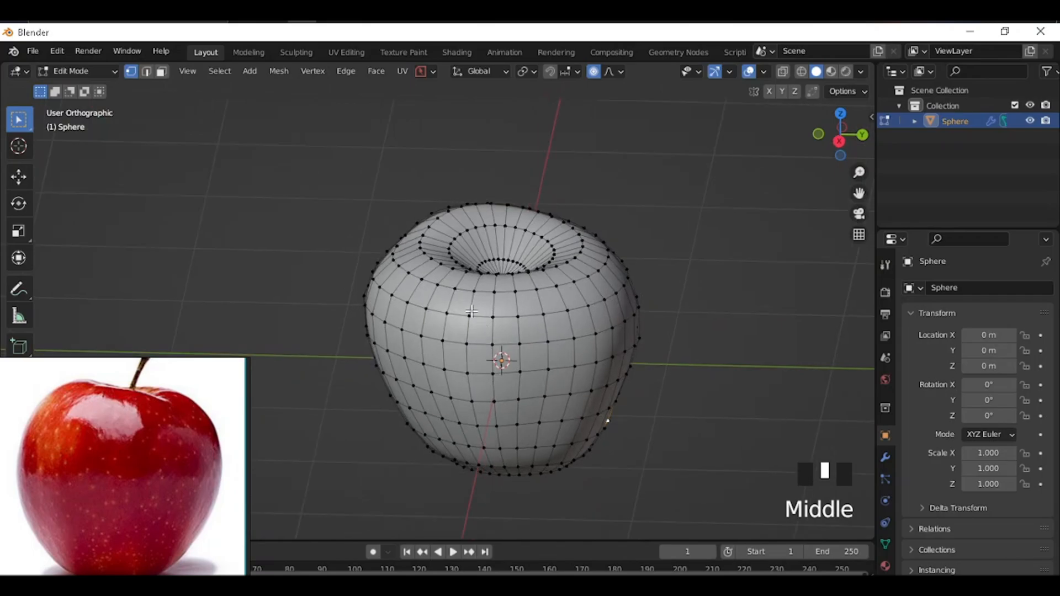
left_click(394, 258)
key("g")
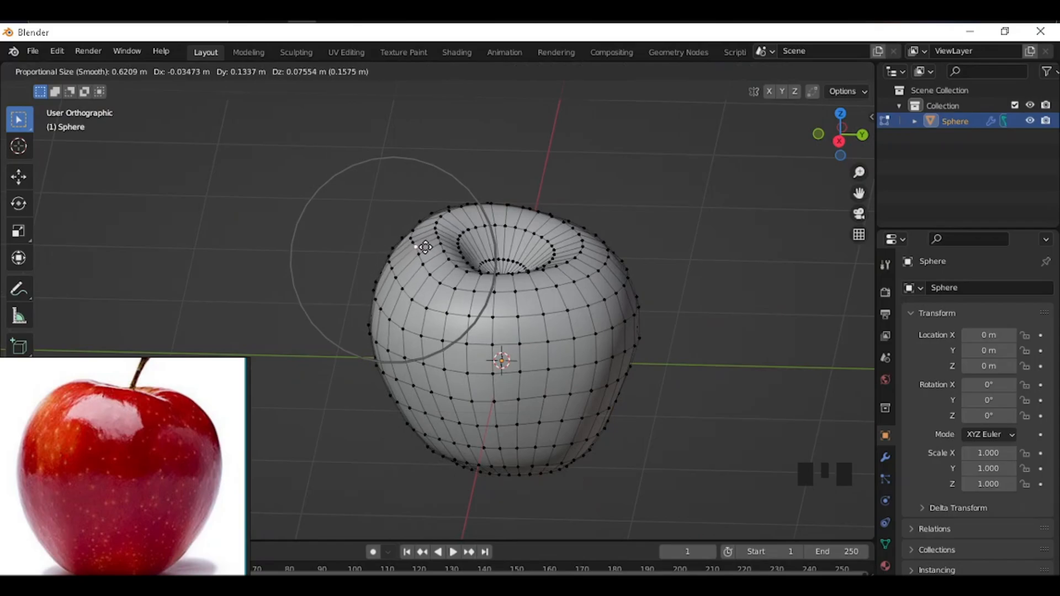
left_click(426, 243)
Step: Nudge a vertex on the +Y side of the top dimple inward, then slightly adjust the front of the dimple with the 0.6209 m falloff
middle_click_drag(551, 256, 561, 274)
left_click(561, 274)
left_click(556, 269)
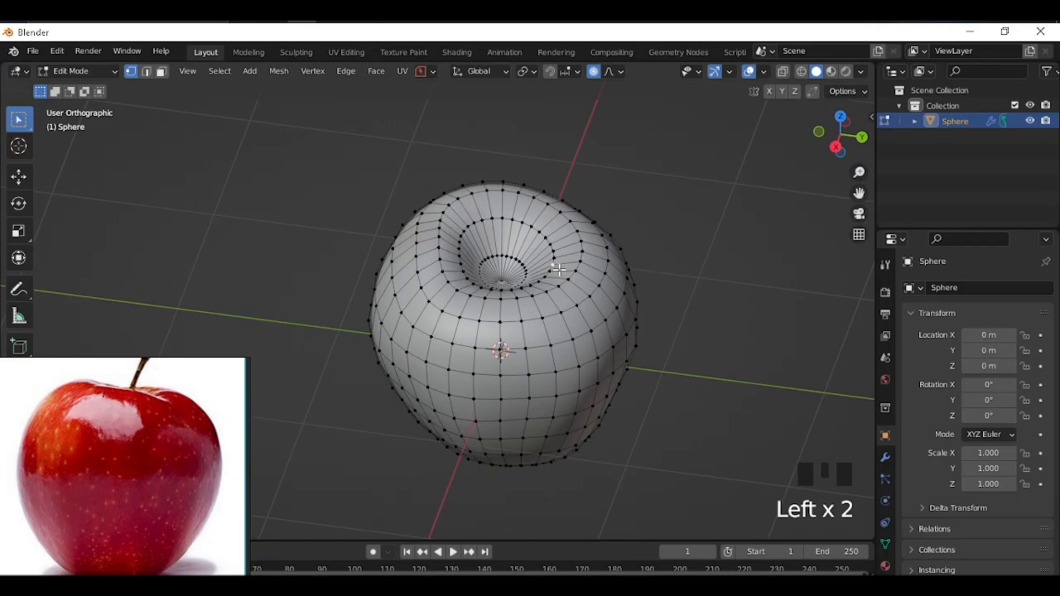
key("g")
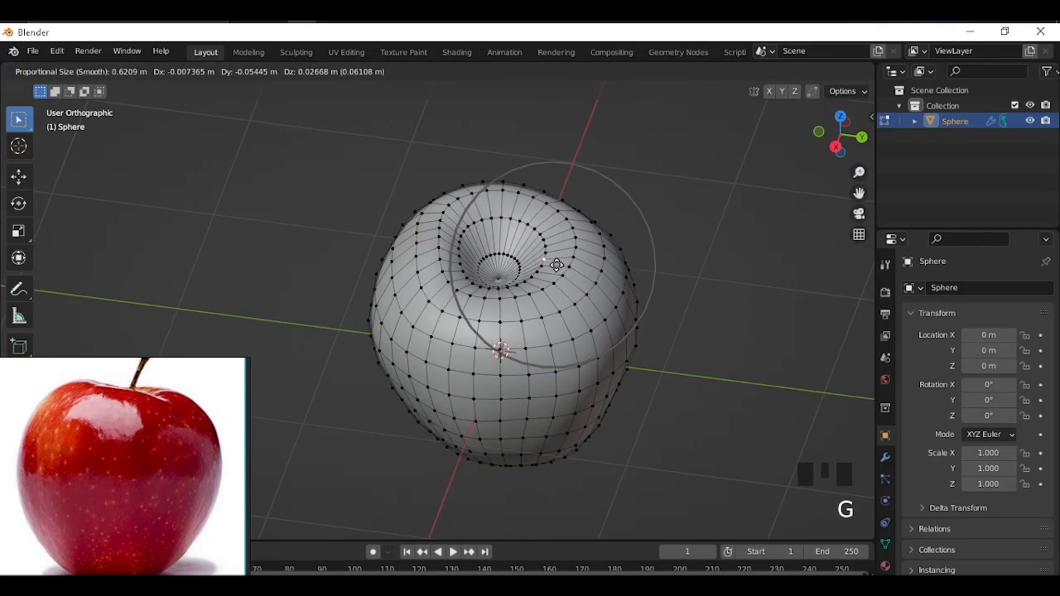
left_click(555, 261)
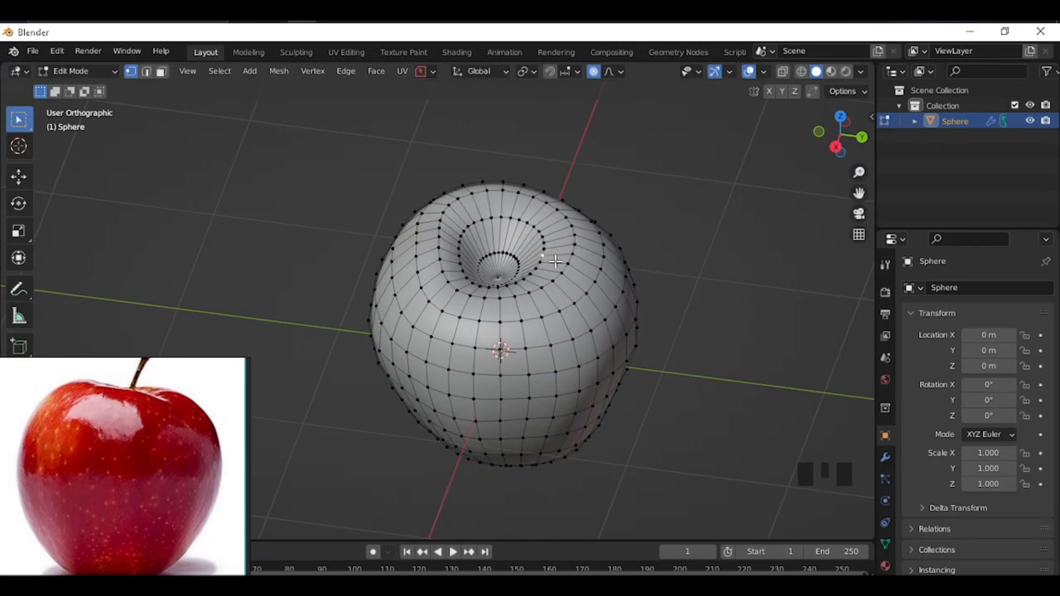
key("g")
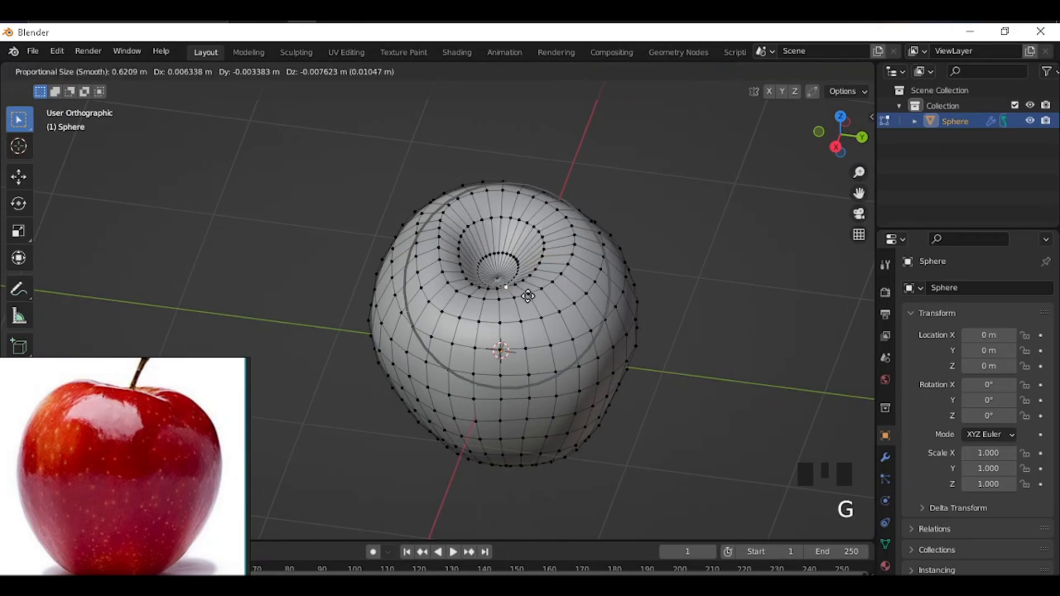
left_click(537, 299)
Step: Return the apple to Object Mode and save the project as 3D apple Modelling Project.blend
middle_click_drag(539, 299, 618, 299)
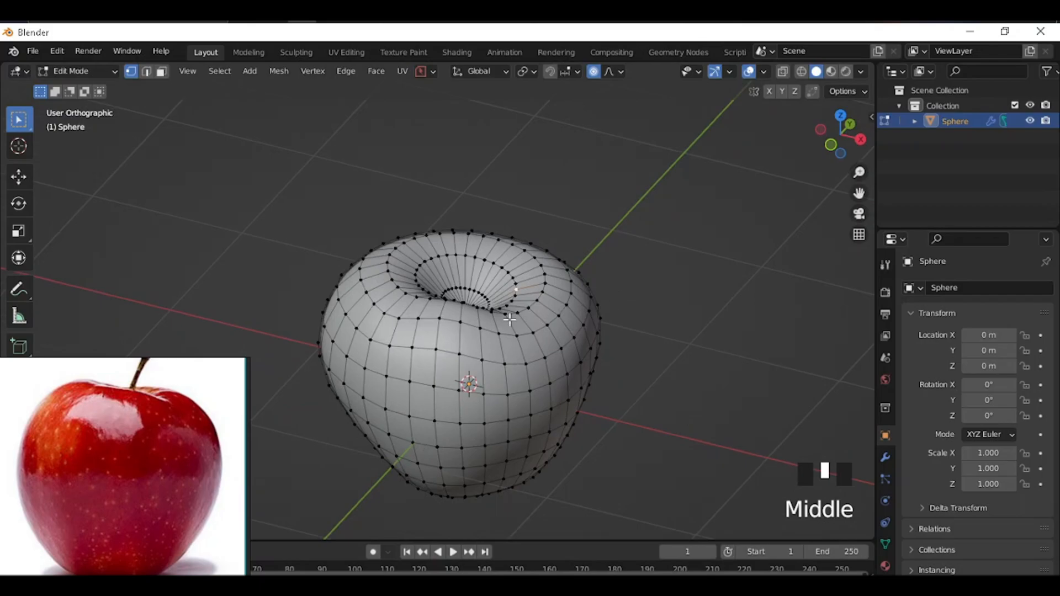
scroll(519, 319, "up", 2)
middle_click_drag(519, 319, 568, 318)
scroll(606, 308, "down", 3)
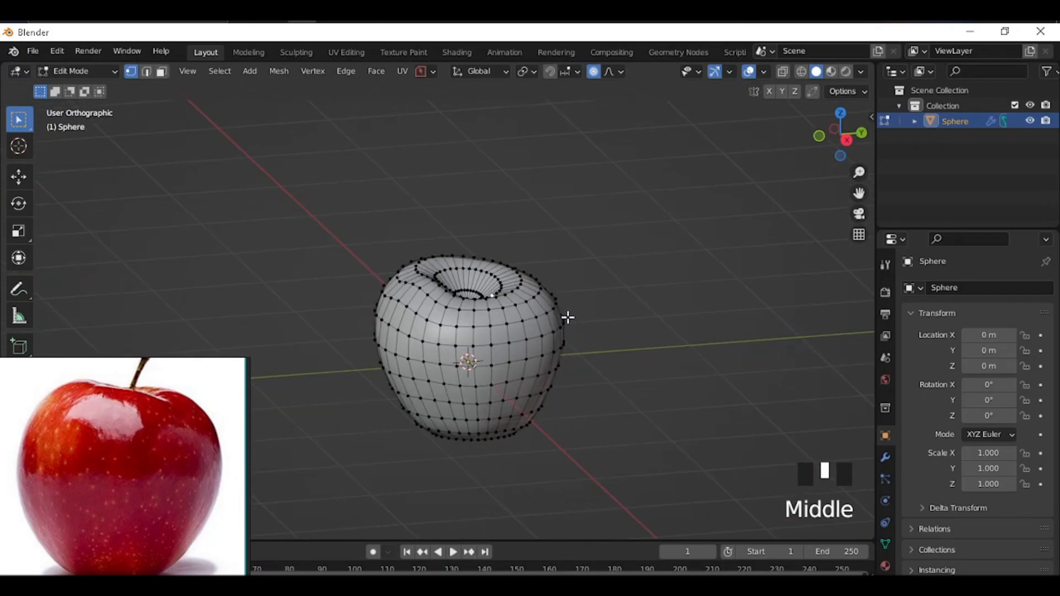
key("grave")
left_click(564, 306)
key("Tab")
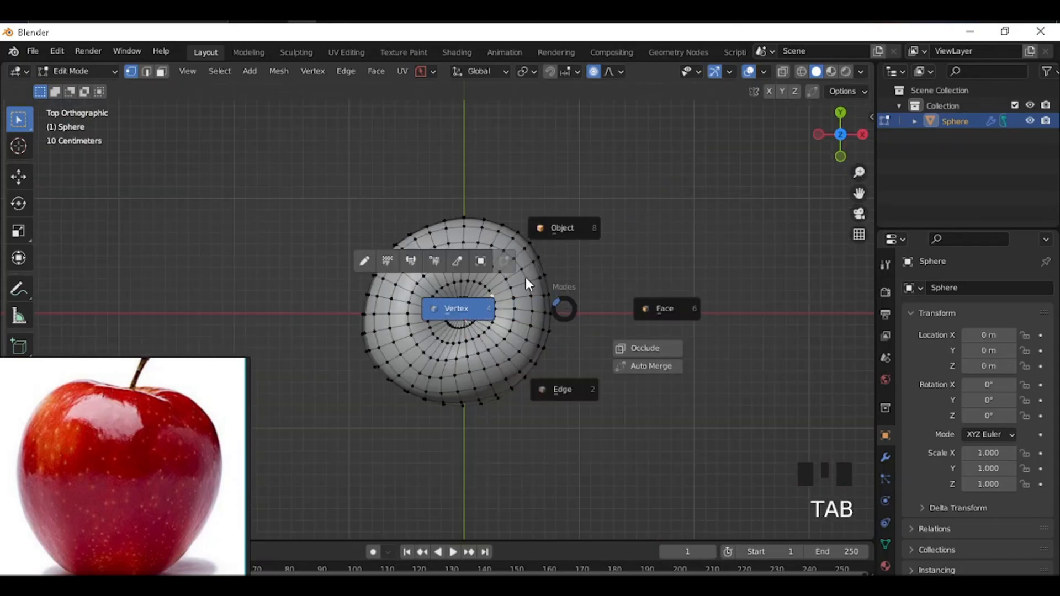
left_click(573, 239)
scroll(473, 296, "up", 3)
middle_click_drag(473, 296, 466, 238)
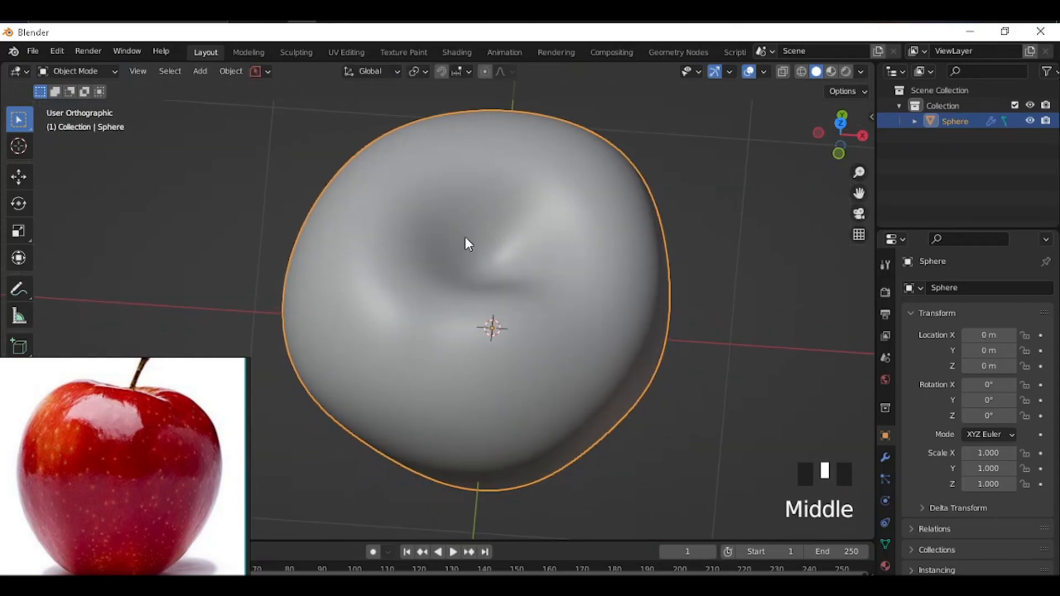
key("ctrl+s")
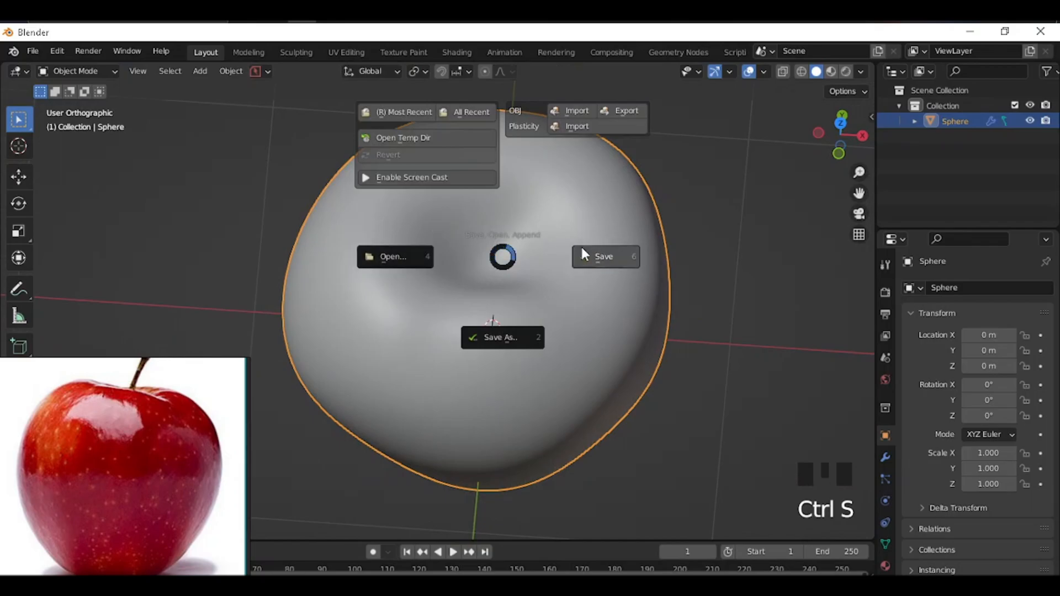
left_click(625, 264)
Step: Enlarge the stem in the reference image and hide the apple in the scene
scroll(508, 260, "down", 3)
middle_click_drag(421, 182, 473, 283)
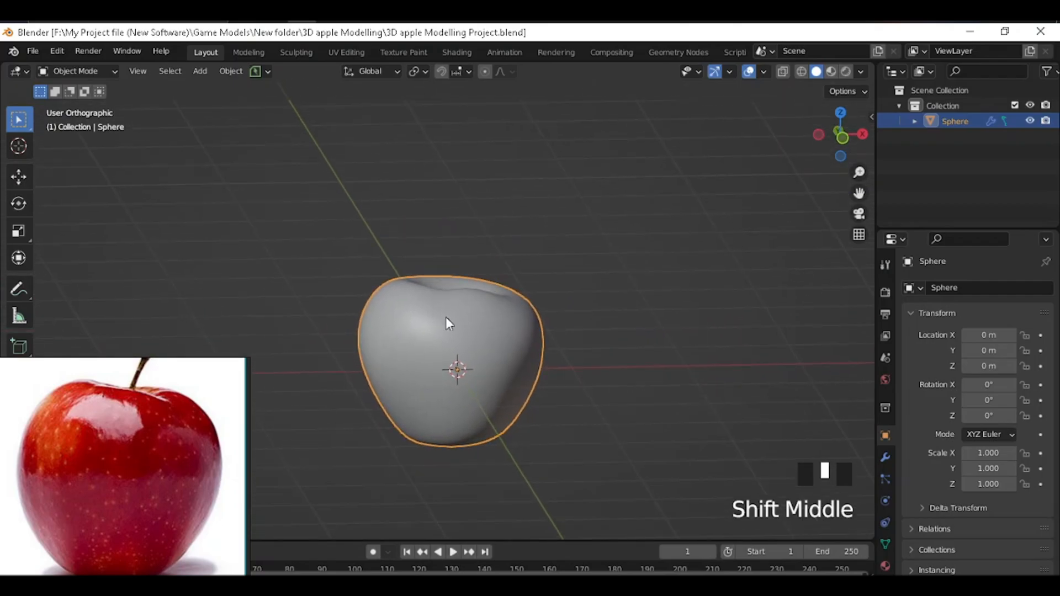
middle_click_drag(578, 286, 83, 373)
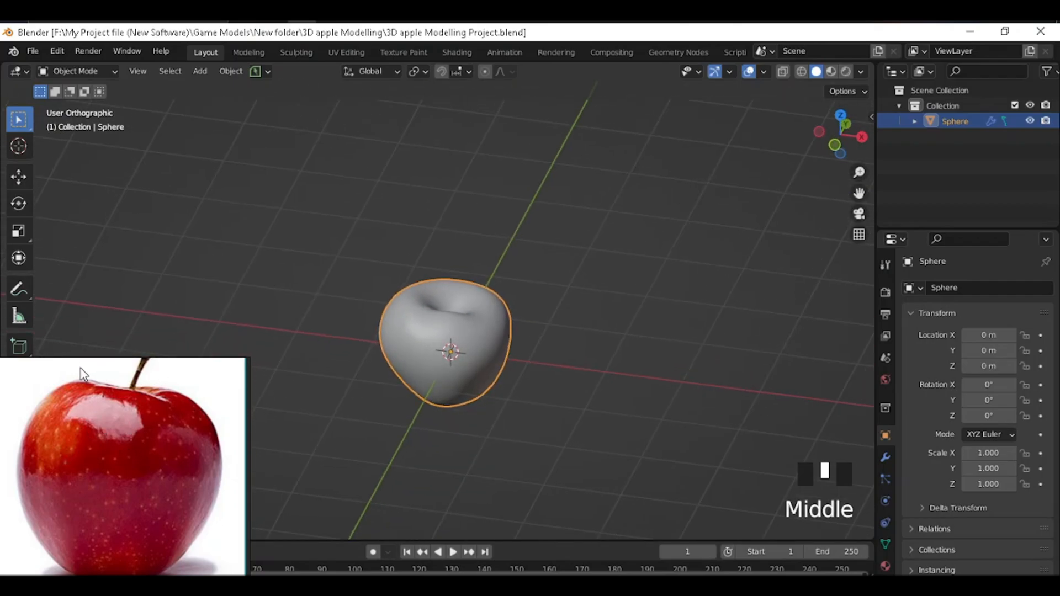
scroll(117, 425, "up", 4)
scroll(155, 423, "up", 4)
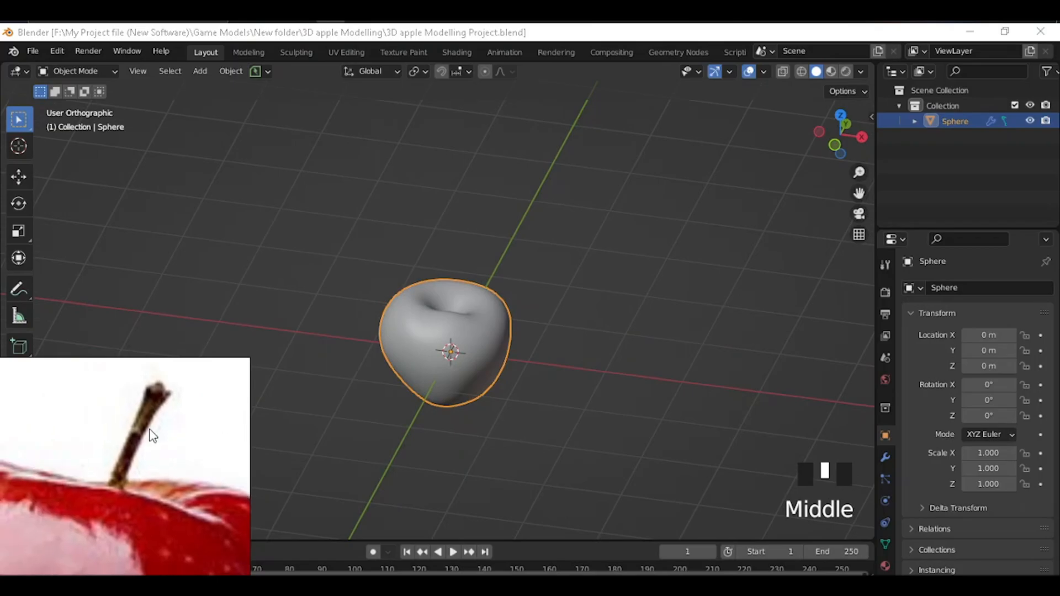
scroll(478, 323, "up", 1)
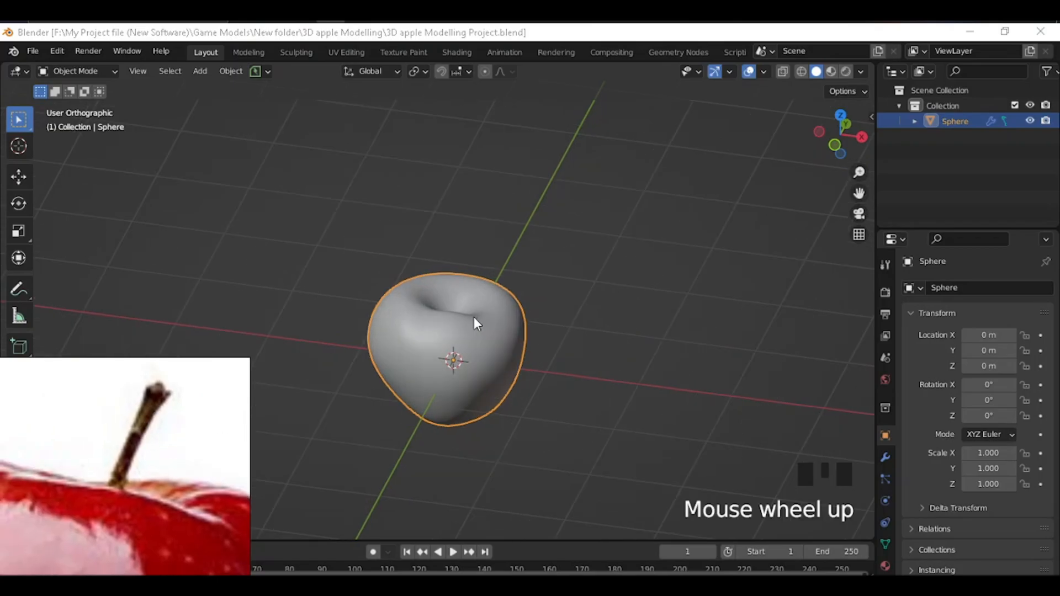
left_click(463, 334)
key("h")
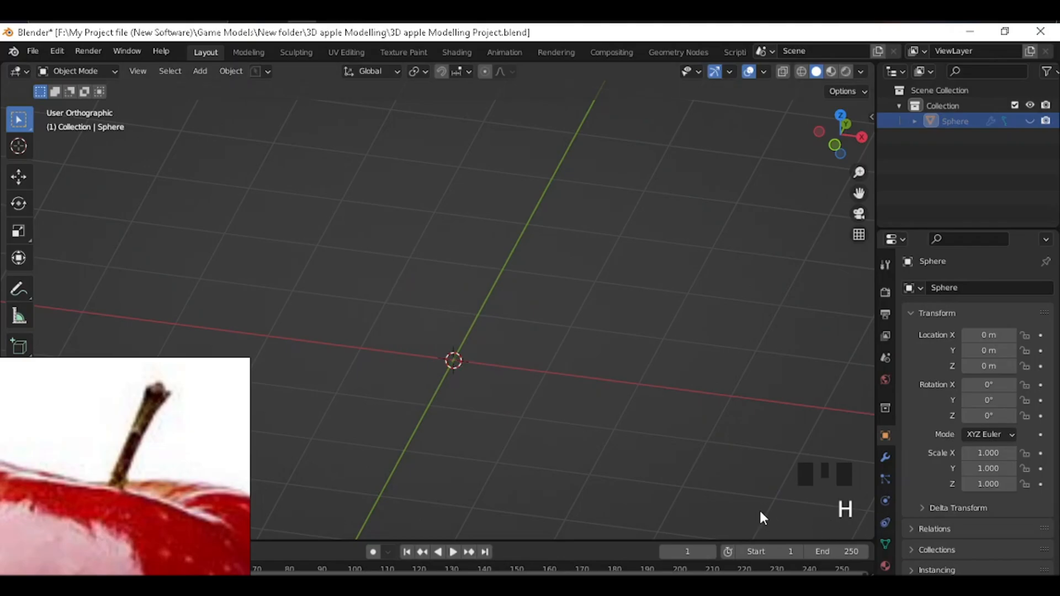
Step: In the front orthographic view, add a mesh cylinder at the world origin for the apple's stem
key("grave")
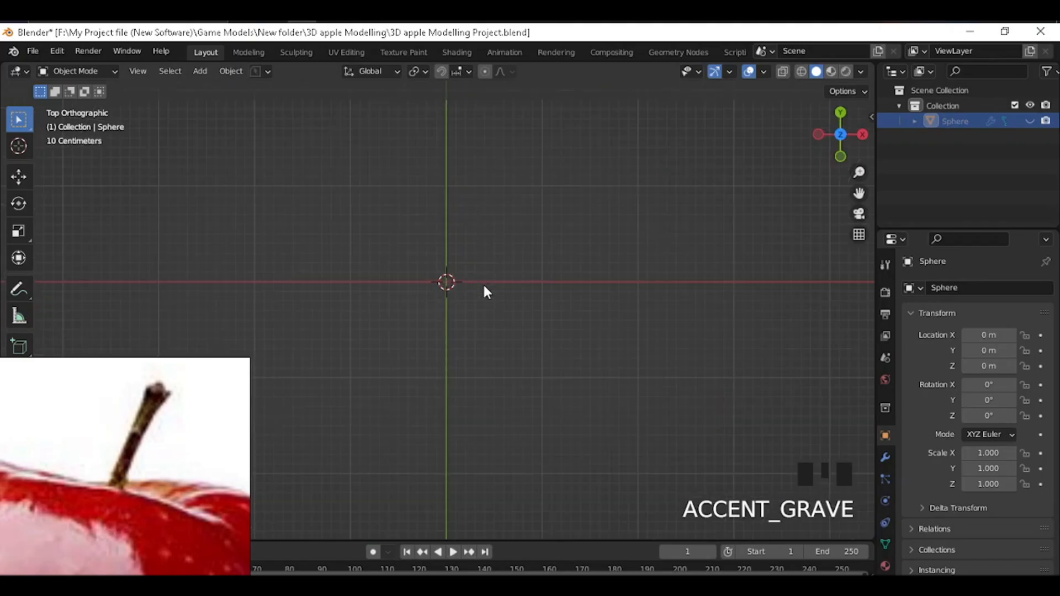
key("grave")
left_click(405, 237)
scroll(448, 410, "down", 2)
middle_click_drag(450, 393, 462, 327, "shift")
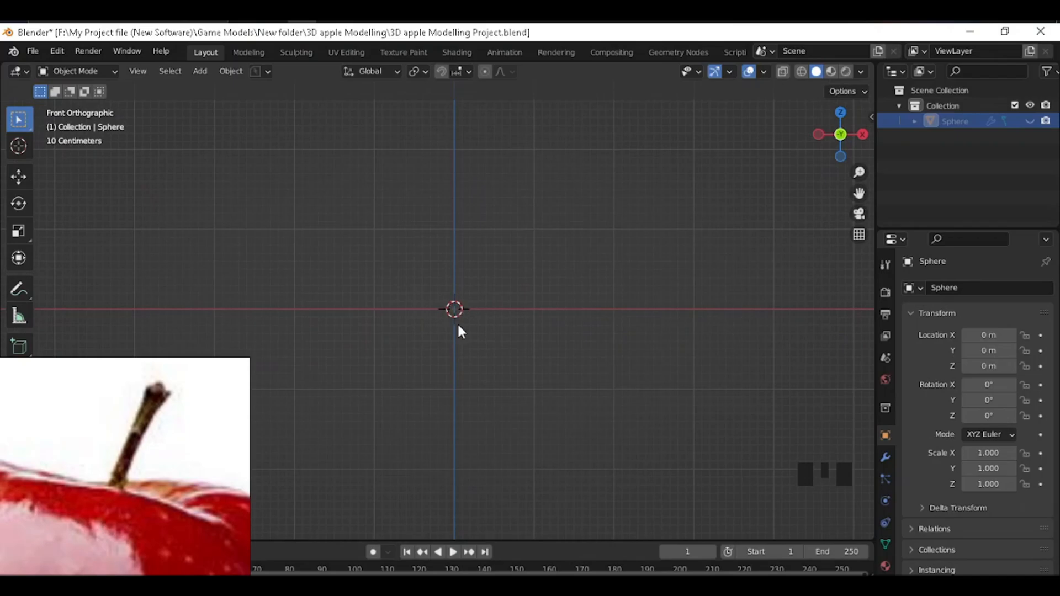
left_click(199, 72)
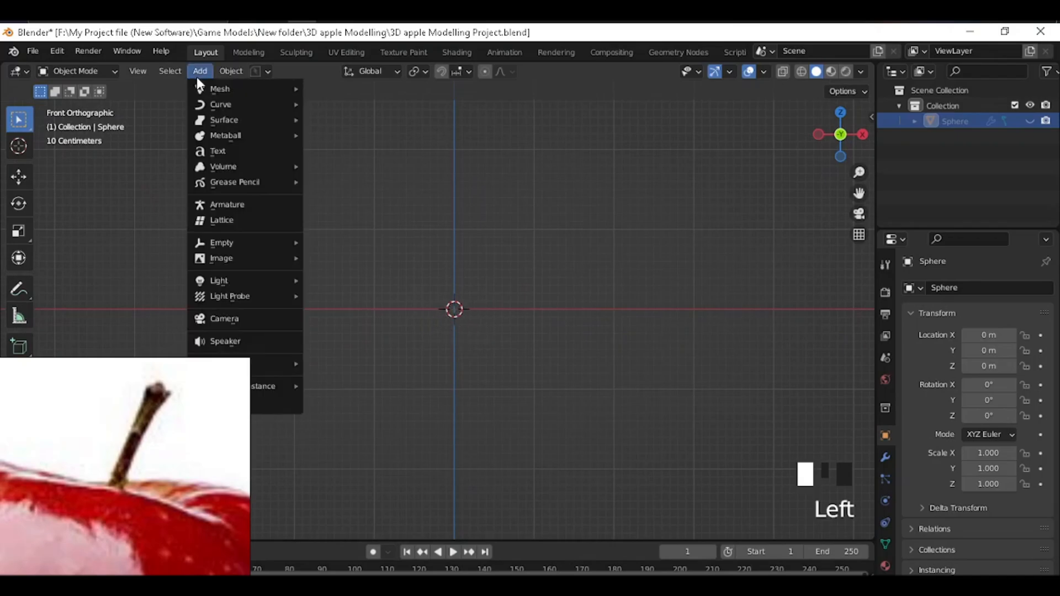
mouse_move(217, 88)
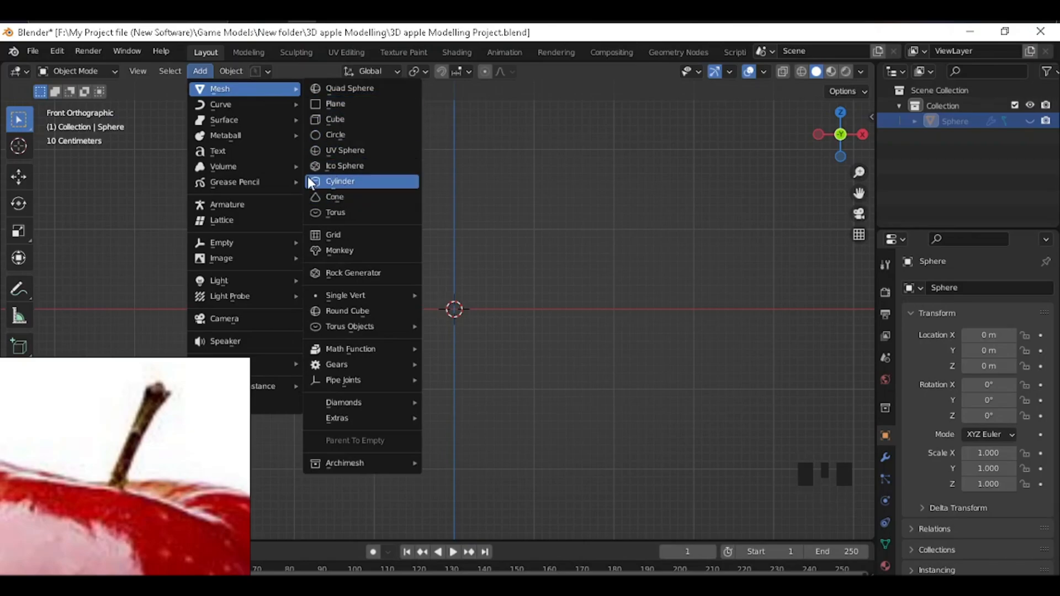
left_click(340, 183)
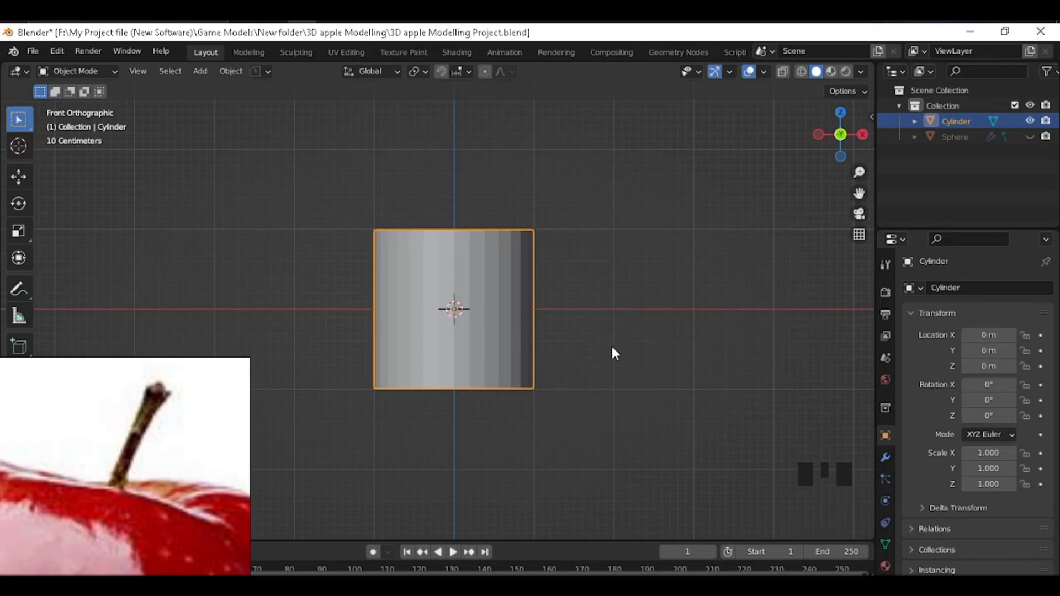
Step: Shrink the cylinder uniformly to a scale of about 0.040 and stretch it along Z to about 0.178
key("s")
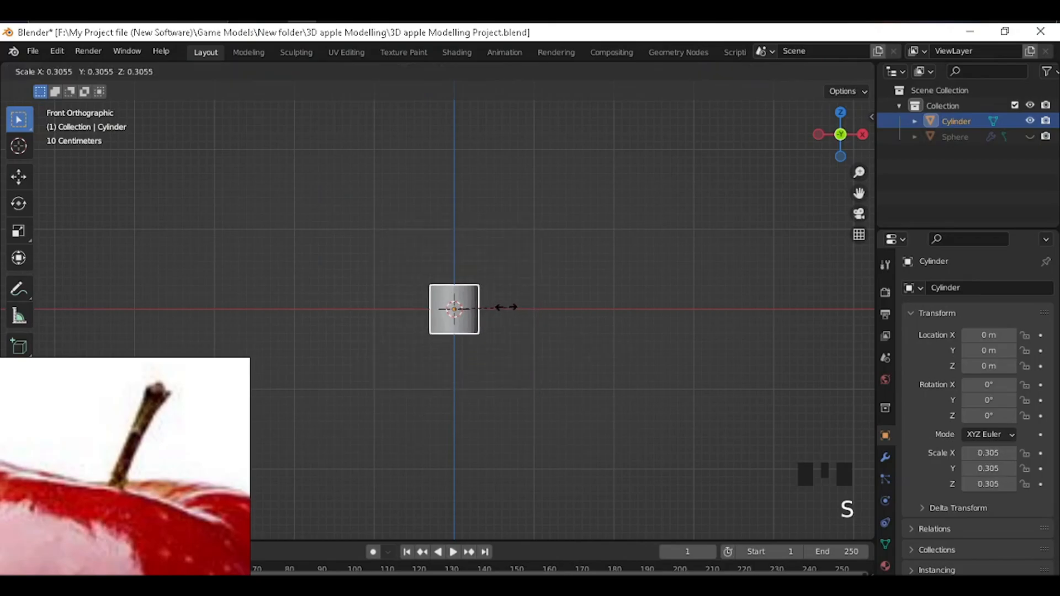
left_click(468, 307)
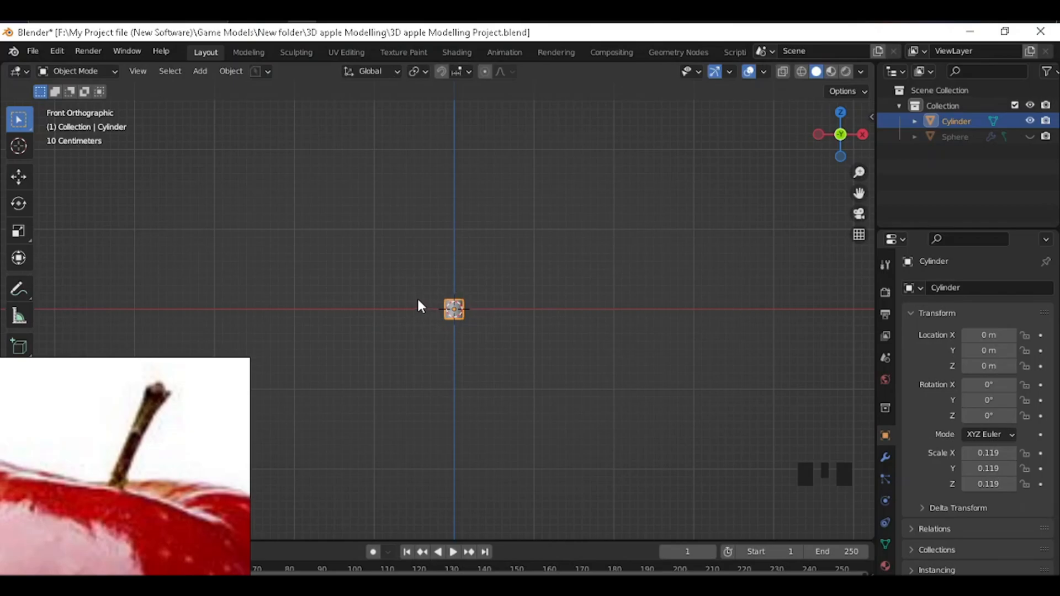
scroll(469, 309, "up", 6)
scroll(554, 309, "up", 4)
middle_click_drag(554, 309, 507, 284, "shift")
key("s")
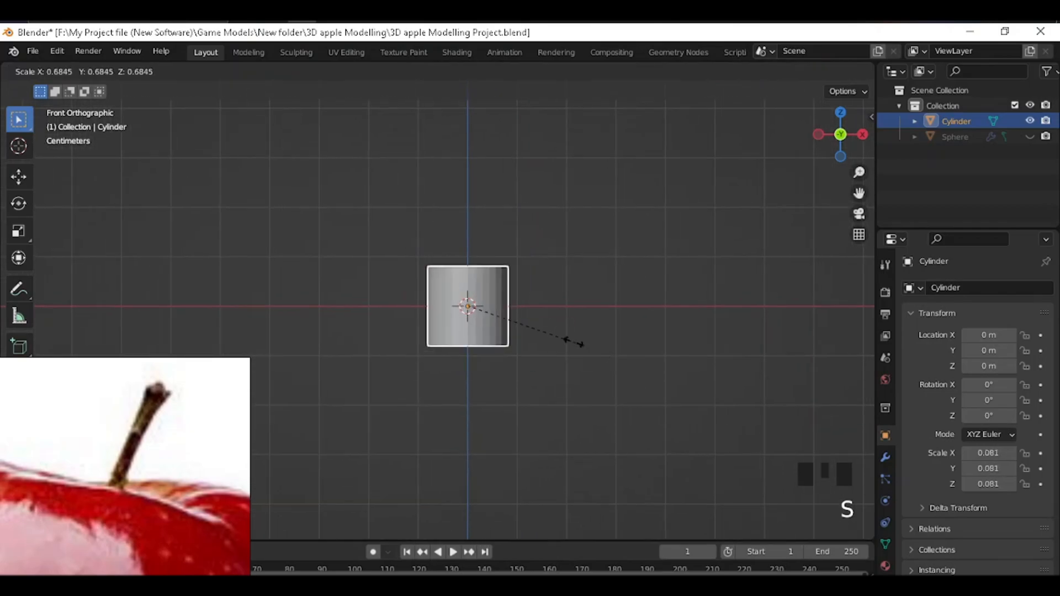
left_click(525, 317)
key("s")
key("z")
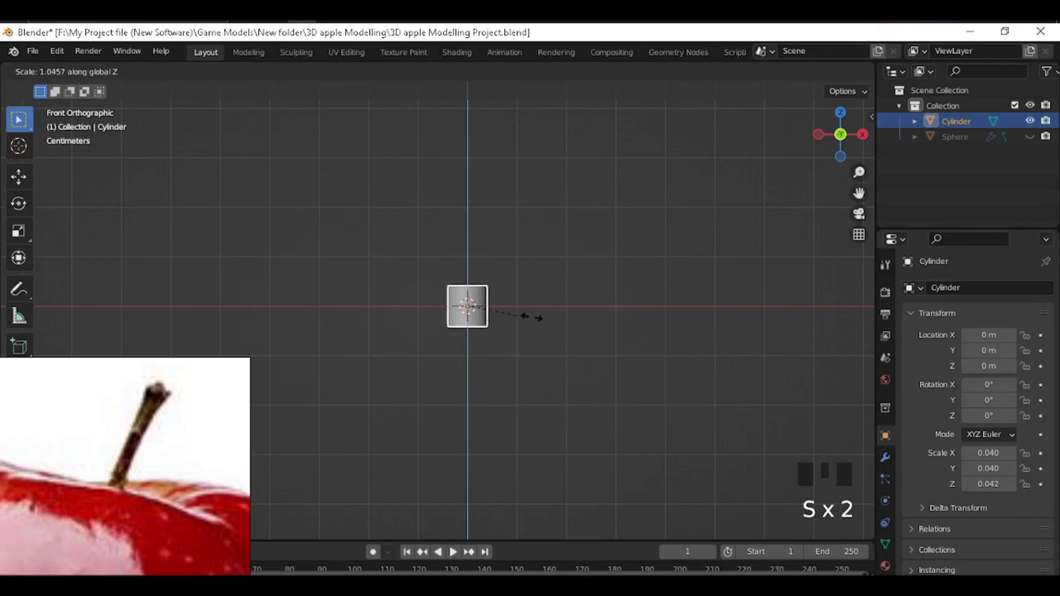
left_click(732, 319)
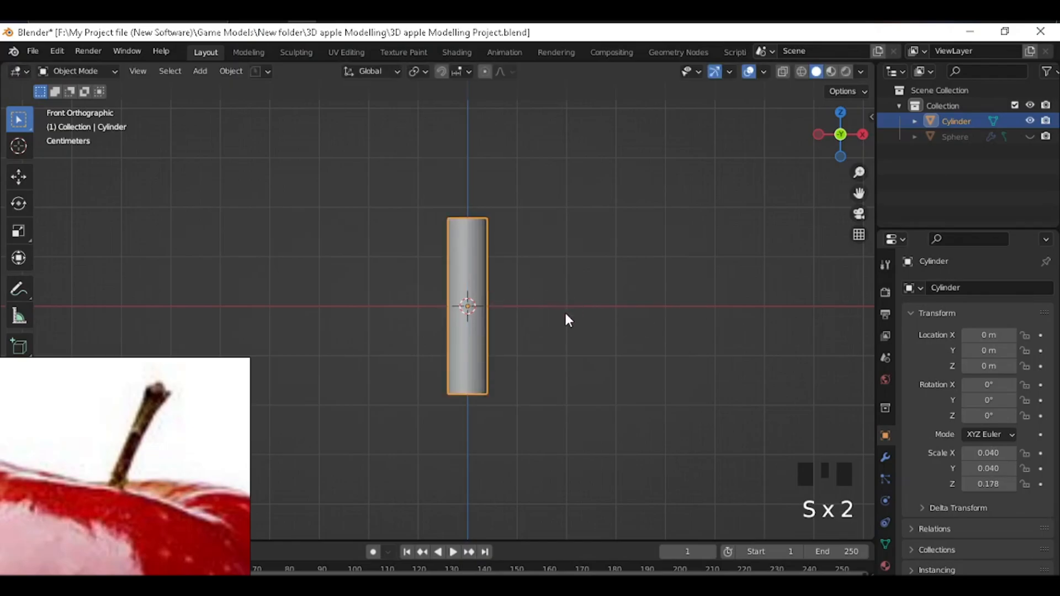
Step: Unhide the apple and try to move the cylinder along the Z axis
scroll(511, 287, "down", 4)
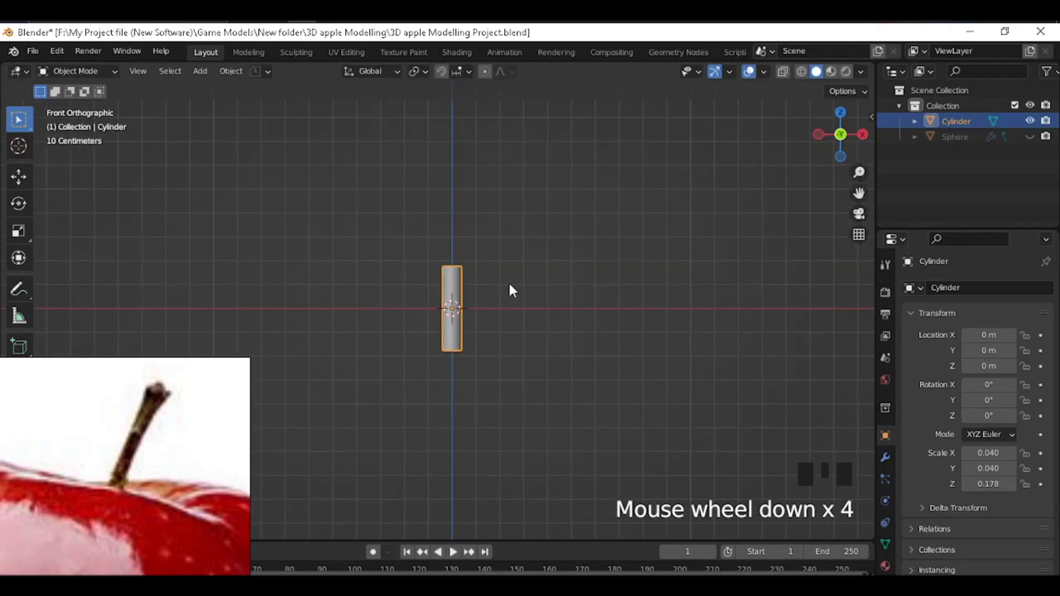
key("alt+h")
scroll(497, 288, "down", 1)
middle_click_drag(468, 293, 441, 328)
key("g")
key("z")
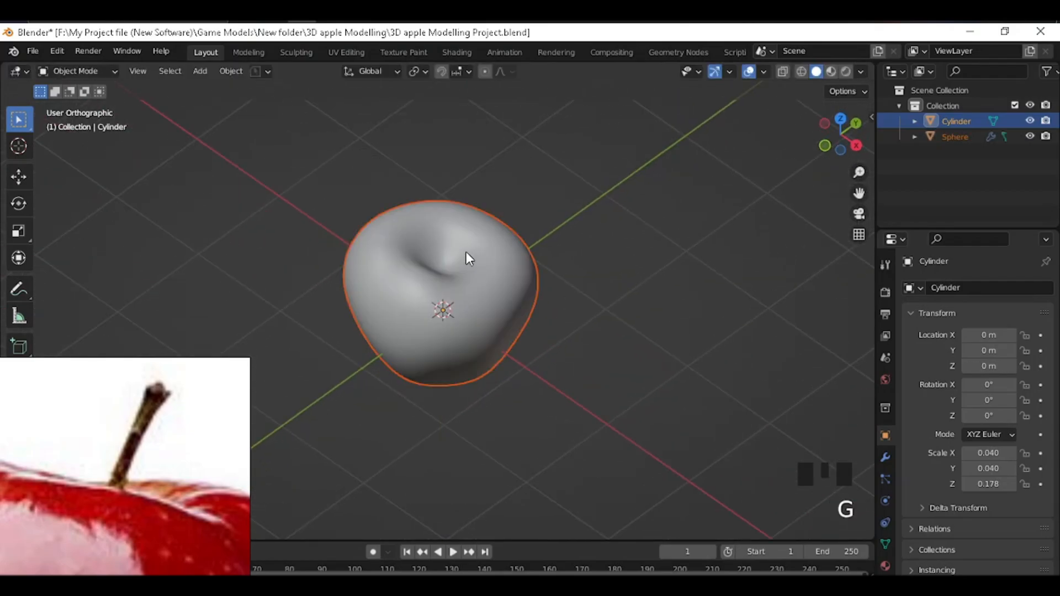
left_click(668, 339)
Step: Name the apple "bottom part" and the cylinder "upper part", and rename their collection as "apple model"
left_click(977, 122)
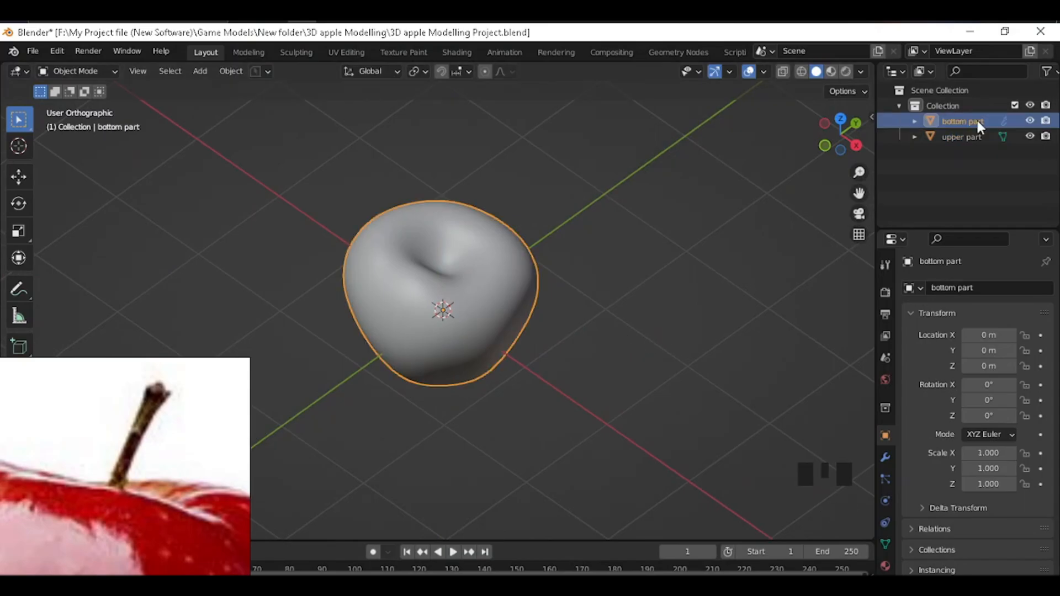
left_click(943, 105)
double_click(943, 105)
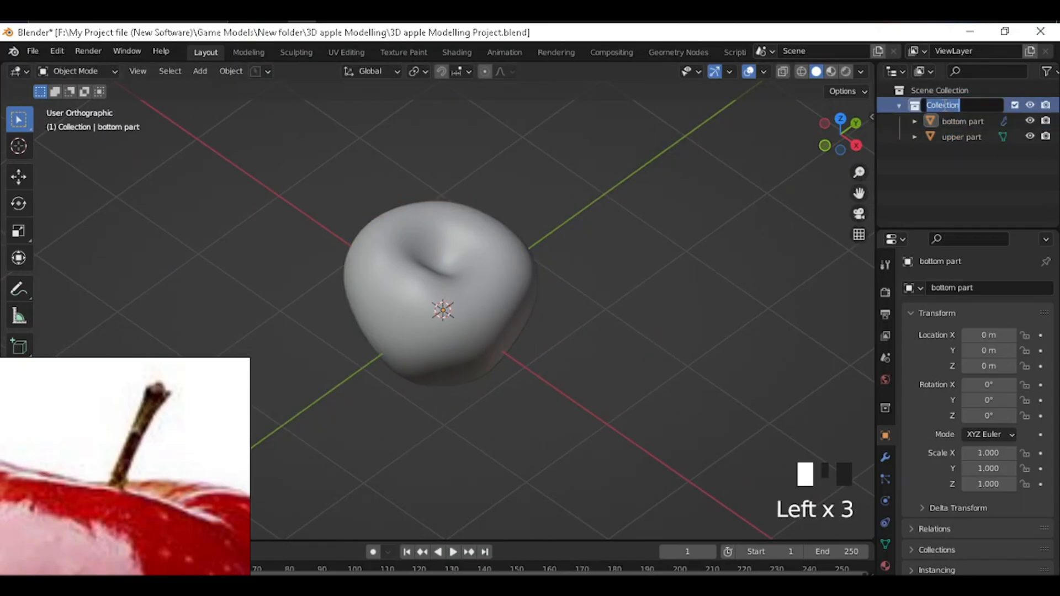
type("app")
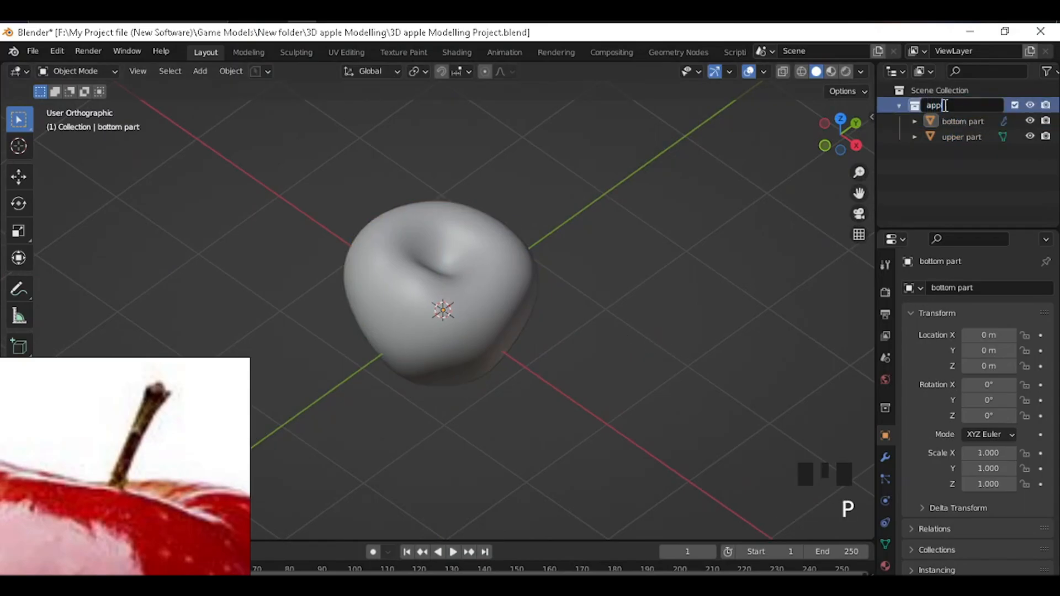
type("le model")
key("Return")
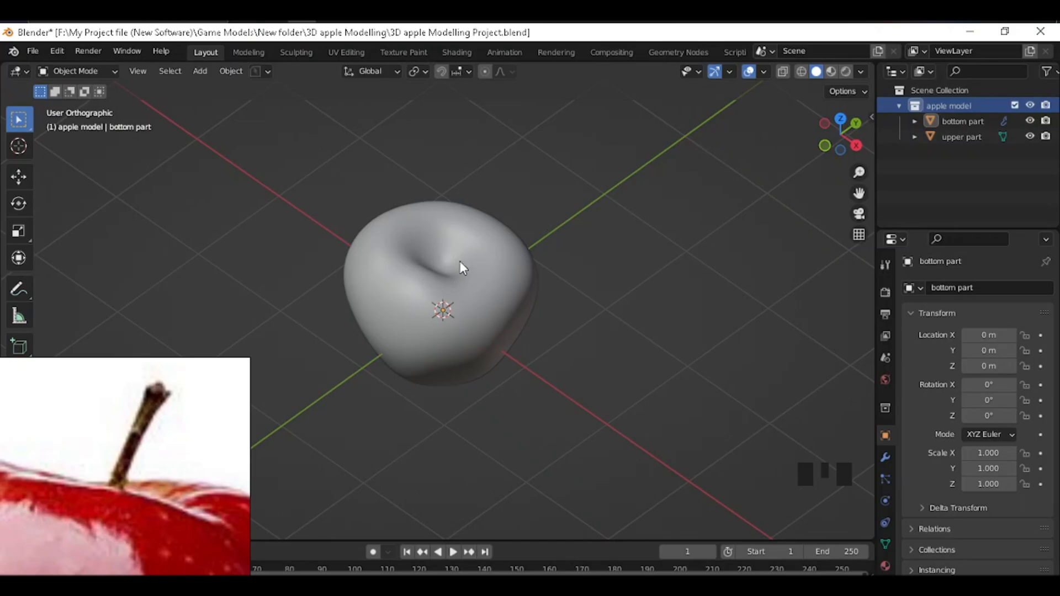
Step: Raise the upper part along Z to about 0.61 m inside the apple's top dimple and check it in the right orthographic view
left_click(965, 120)
left_click(962, 135)
key("g")
key("z")
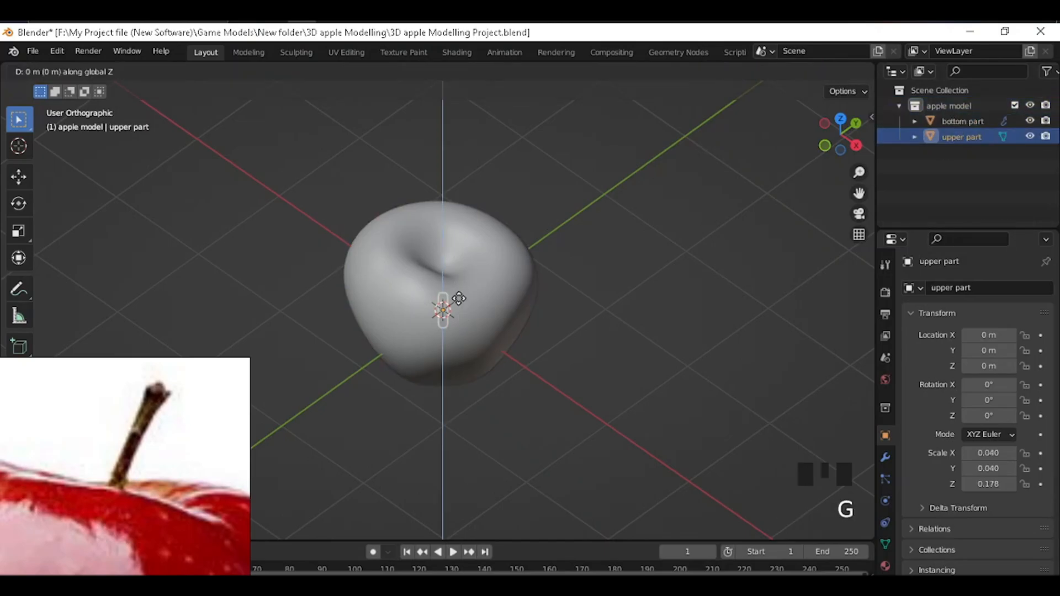
left_click(473, 247)
middle_click_drag(433, 289, 456, 230)
key("grave")
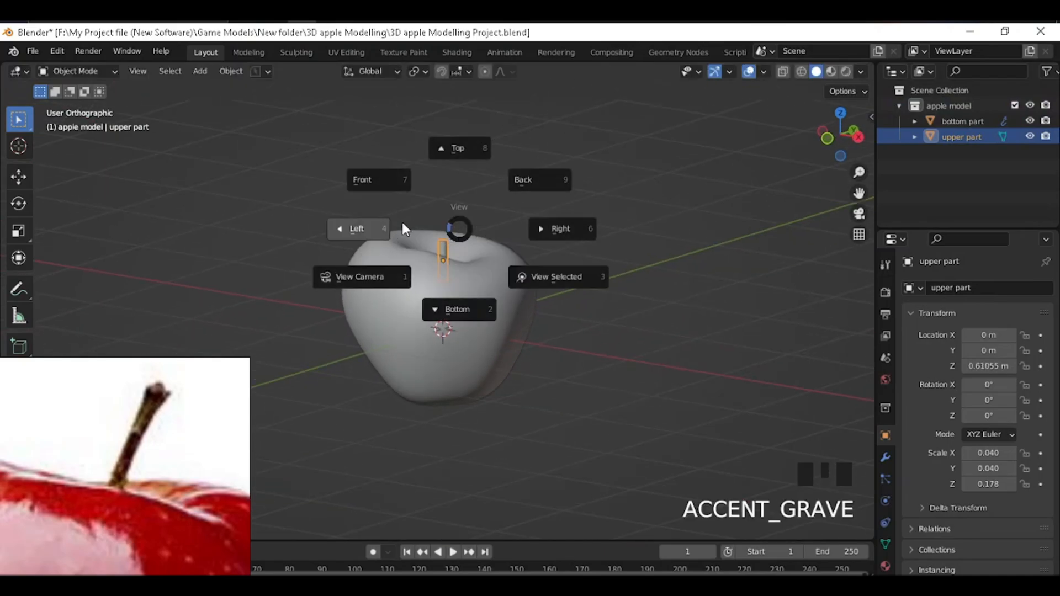
left_click(371, 220)
key("grave")
left_click(569, 232)
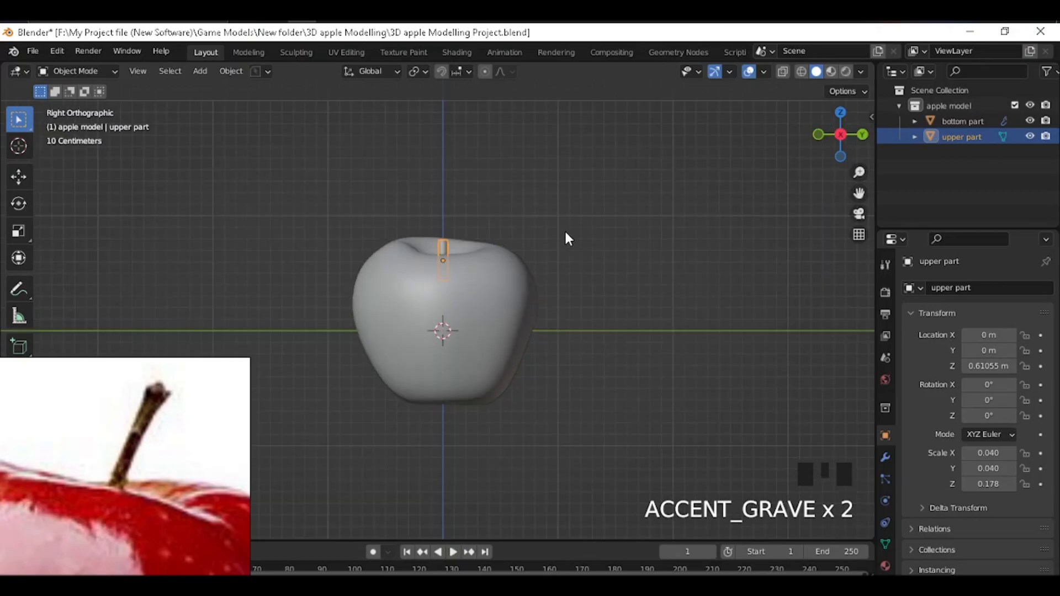
Step: Raise the upper part along Z to about 0.867 m so the stem stands out of the apple's dimple
scroll(419, 262, "up", 5)
middle_click_drag(481, 226, 539, 381, "shift")
scroll(516, 277, "up", 3)
middle_click_drag(515, 277, 574, 239, "shift")
scroll(594, 288, "up", 2)
scroll(594, 289, "down", 3)
left_click(511, 258)
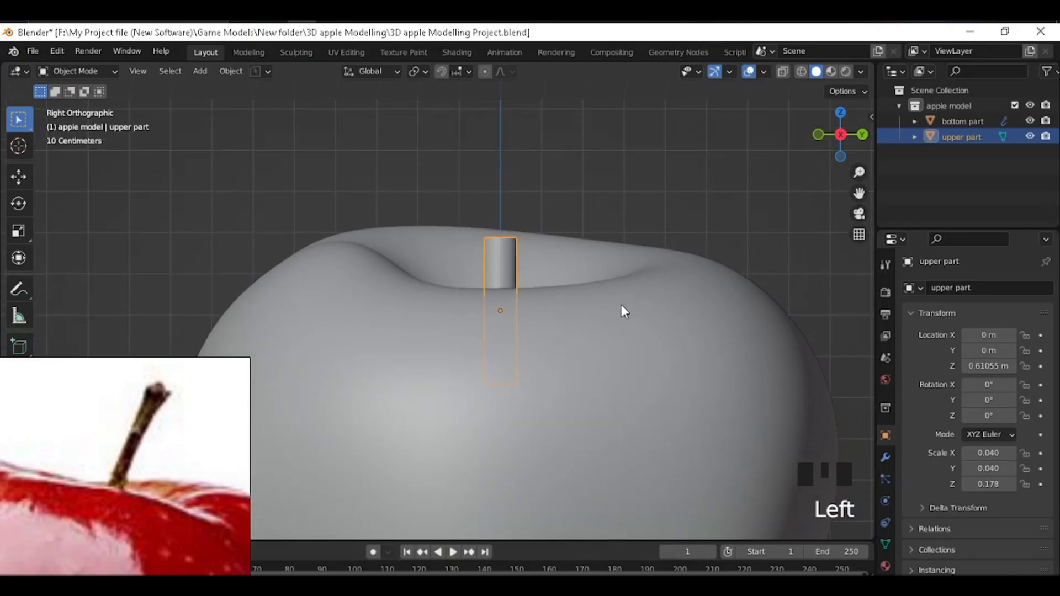
key("g")
key("z")
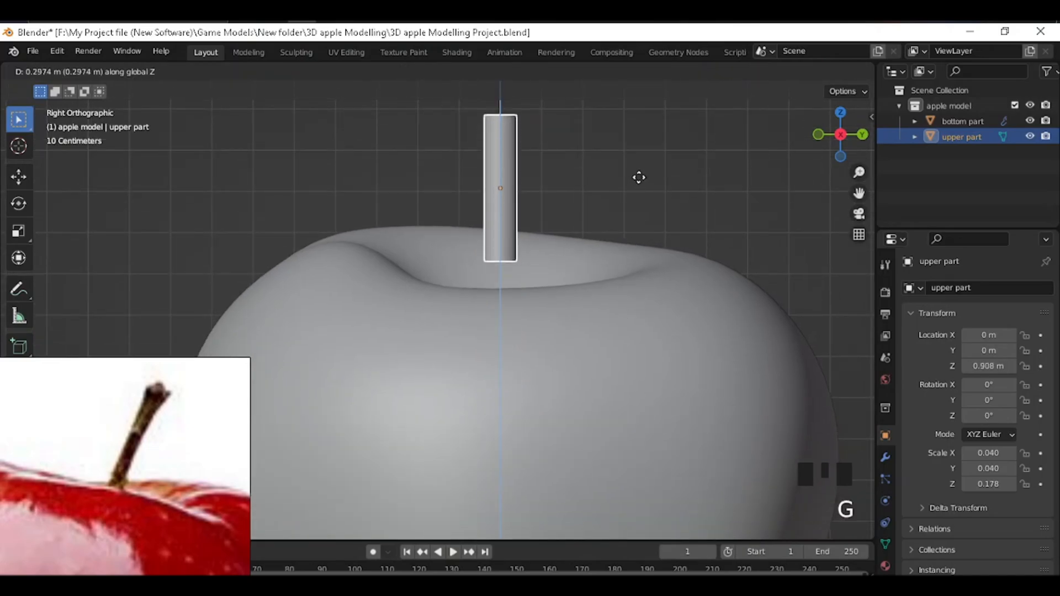
left_click(613, 191)
middle_click_drag(608, 190, 575, 253, "shift")
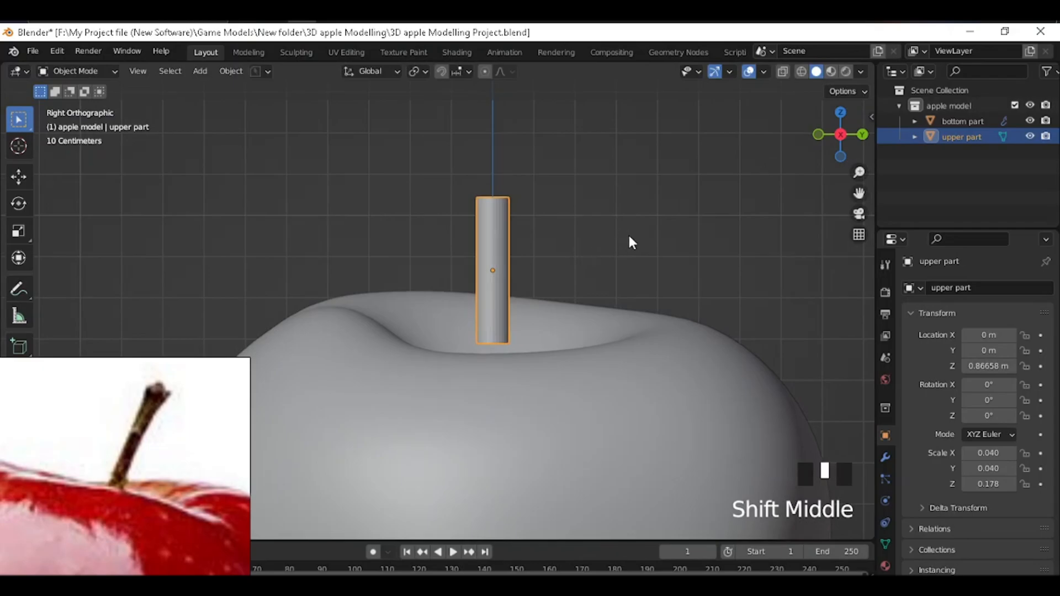
Step: Shrink the stem uniformly to a scale of about 0.023 and stretch it along Z to about 0.228
key("s")
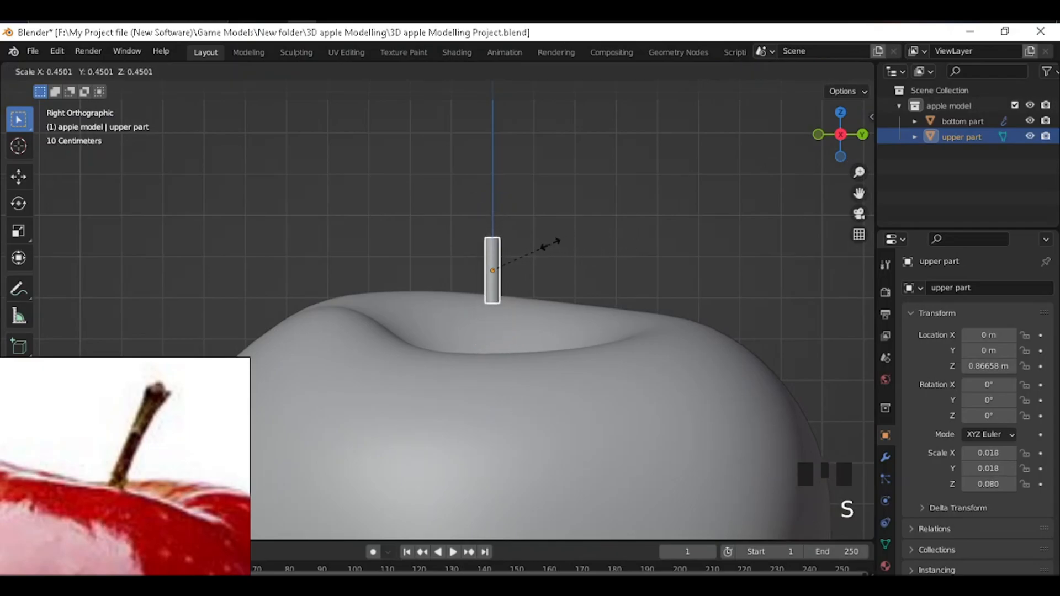
left_click(558, 241)
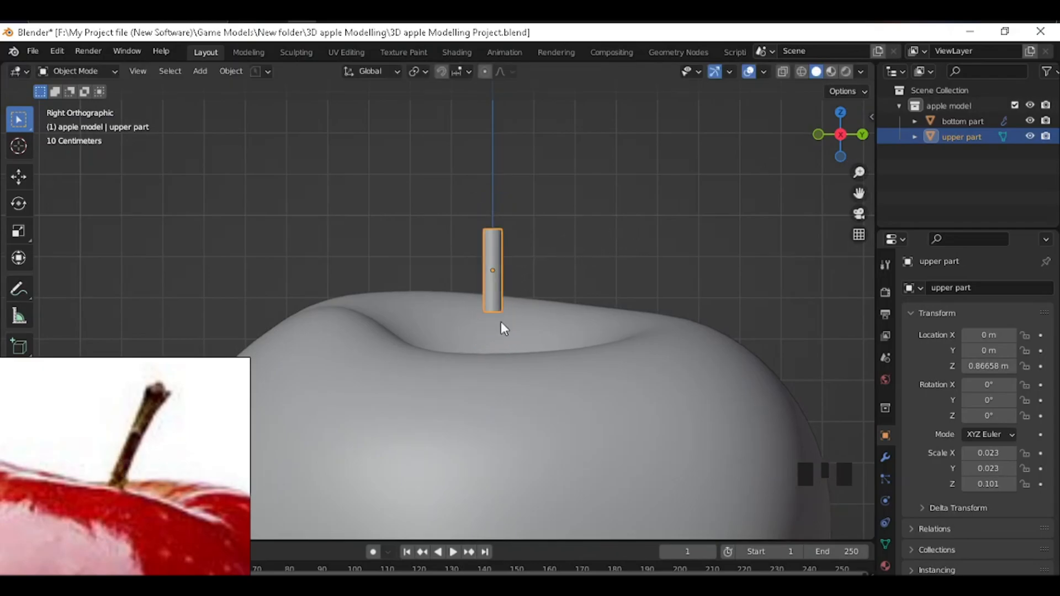
key("s")
key("z")
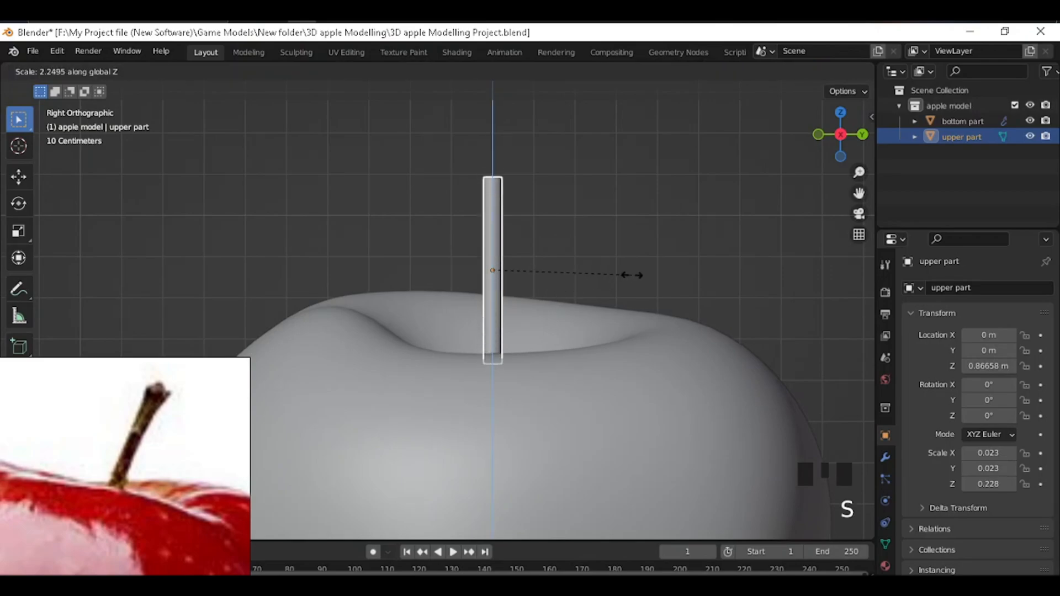
left_click(624, 276)
Step: Lower the stem along Z to about 0.763 m so its base sinks into the dimple
key("g")
key("z")
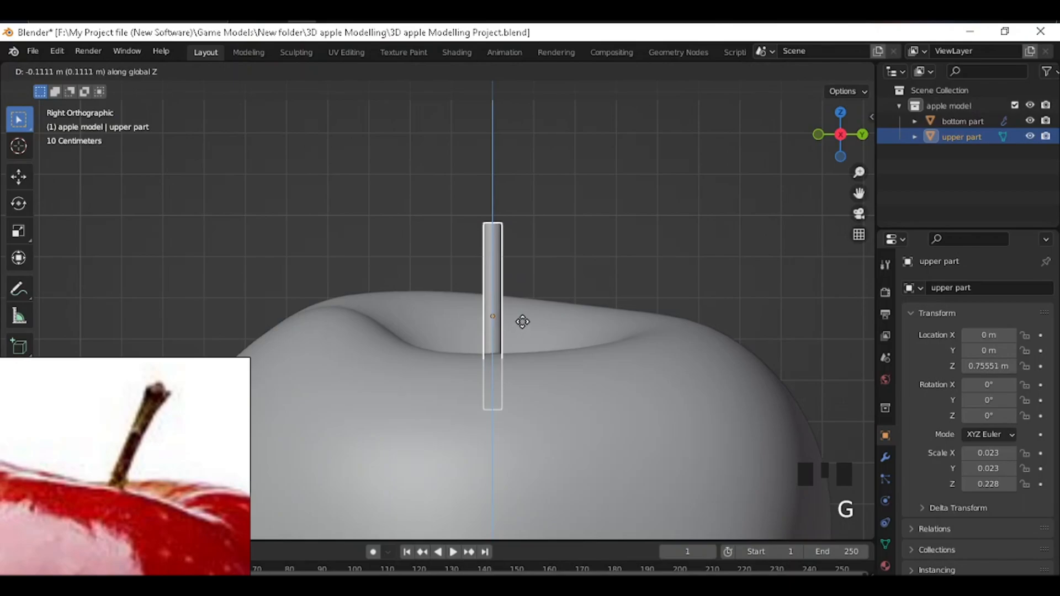
left_click(522, 319)
Step: Add five evenly spaced horizontal loop cuts along the stem in Edit Mode without sliding them
key("Tab")
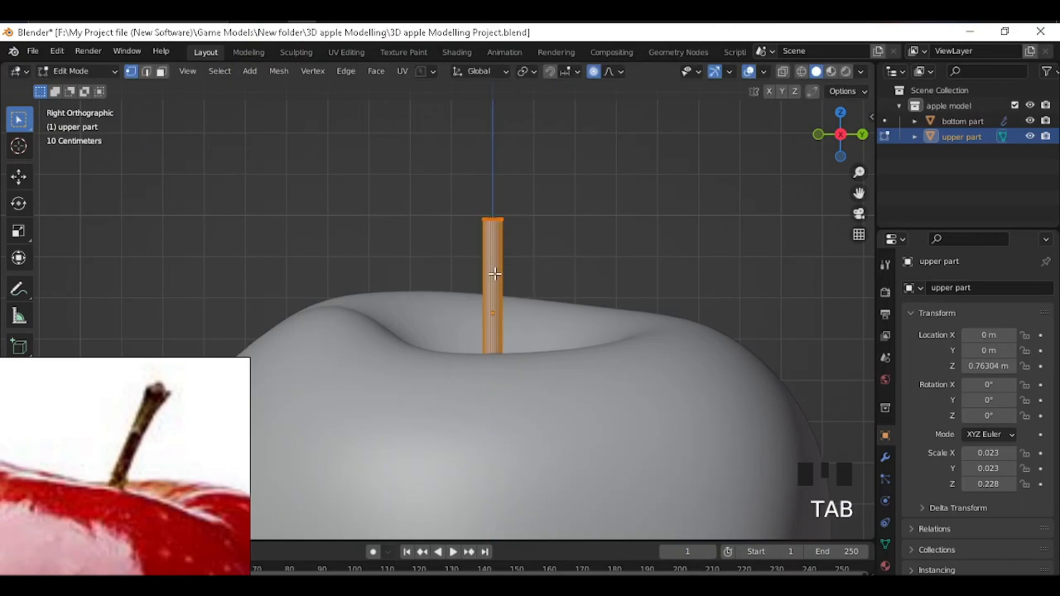
key("ctrl+r")
scroll(496, 275, "up", 3)
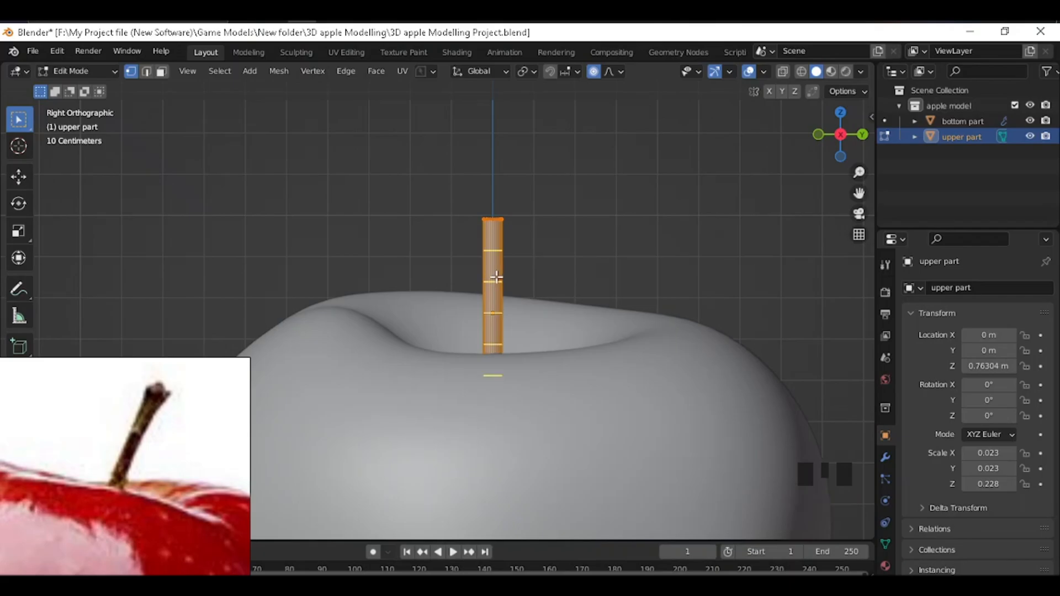
left_click(496, 278)
right_click(496, 277)
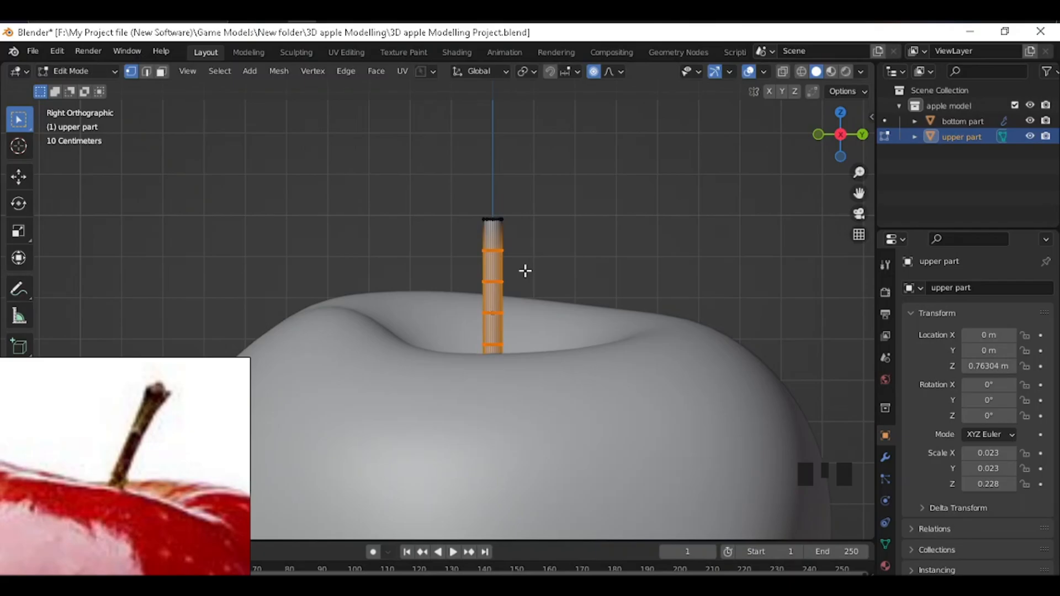
Step: Examine the stem on the apple from the front, from below and from the left against the reference
key("grave")
left_click(450, 226)
scroll(513, 284, "down", 4)
middle_click_drag(522, 293, 542, 241, "shift")
scroll(124, 449, "down", 5)
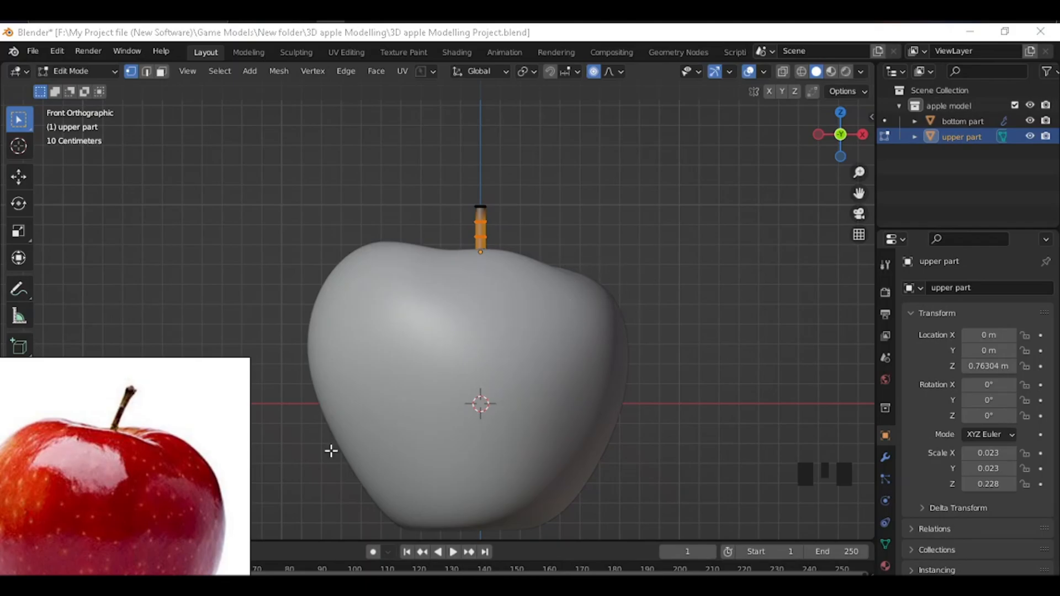
scroll(408, 397, "down", 2)
middle_click_drag(408, 397, 435, 365)
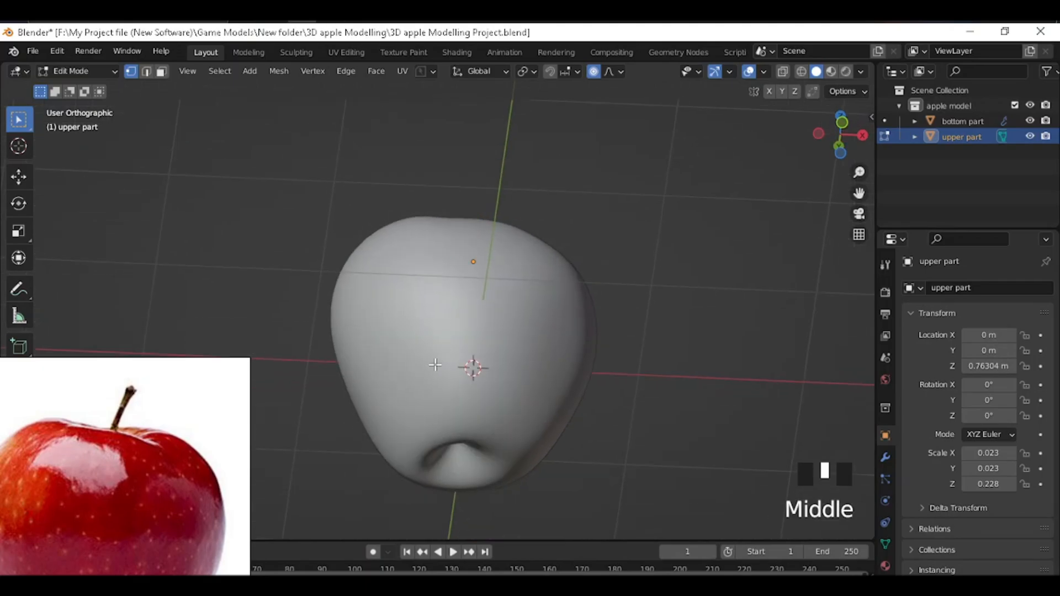
key("grave")
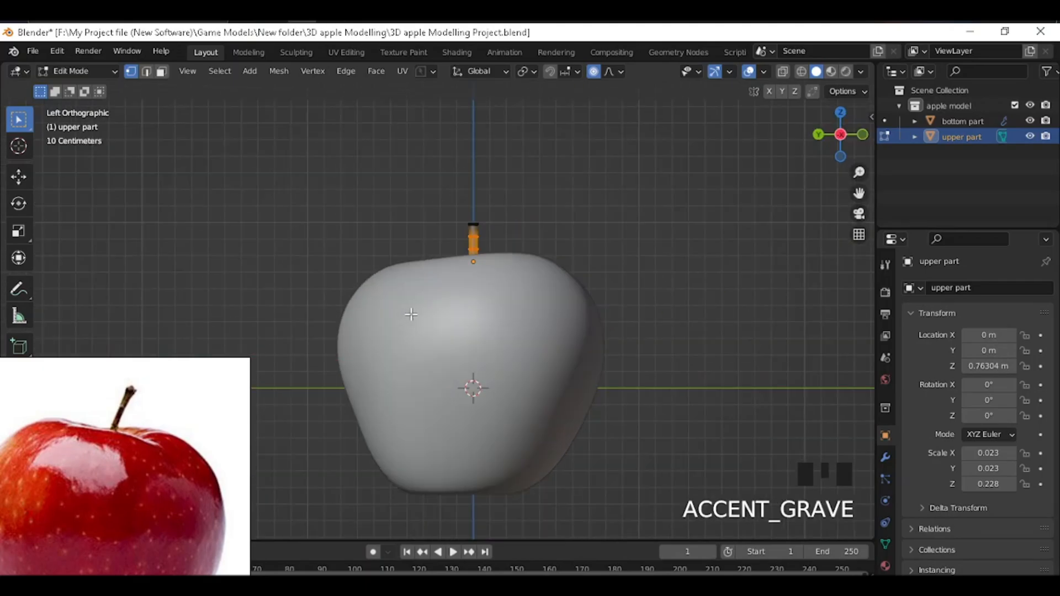
Step: Try to box-select the whole ring of vertices at the stem's top end without X-ray
key("grave")
scroll(449, 283, "up", 2)
middle_click_drag(450, 237, 454, 299, "shift")
left_click_drag(441, 255, 552, 305)
middle_click_drag(456, 283, 465, 285)
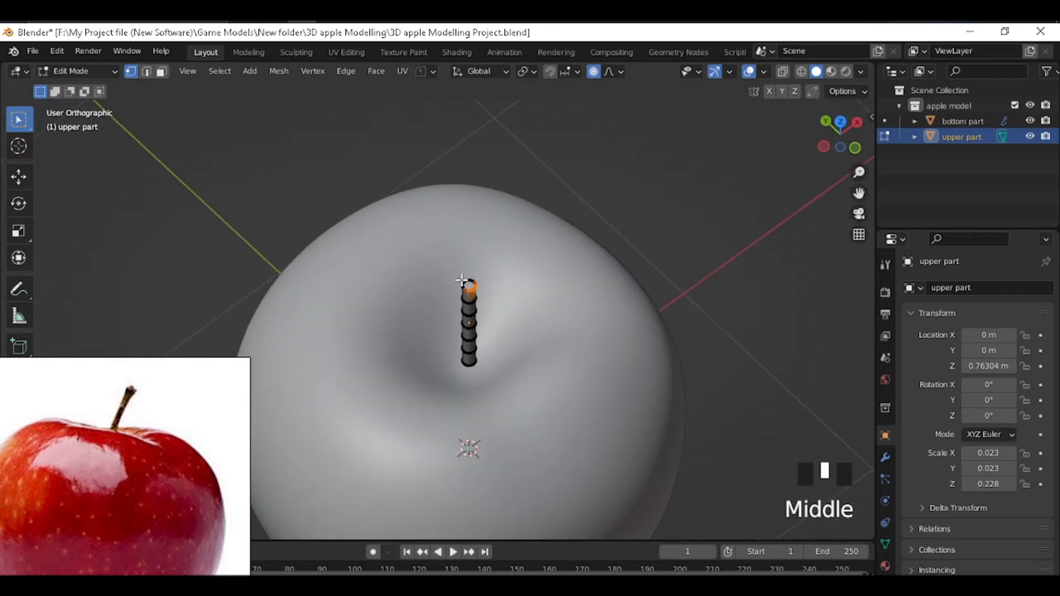
scroll(464, 285, "up", 6)
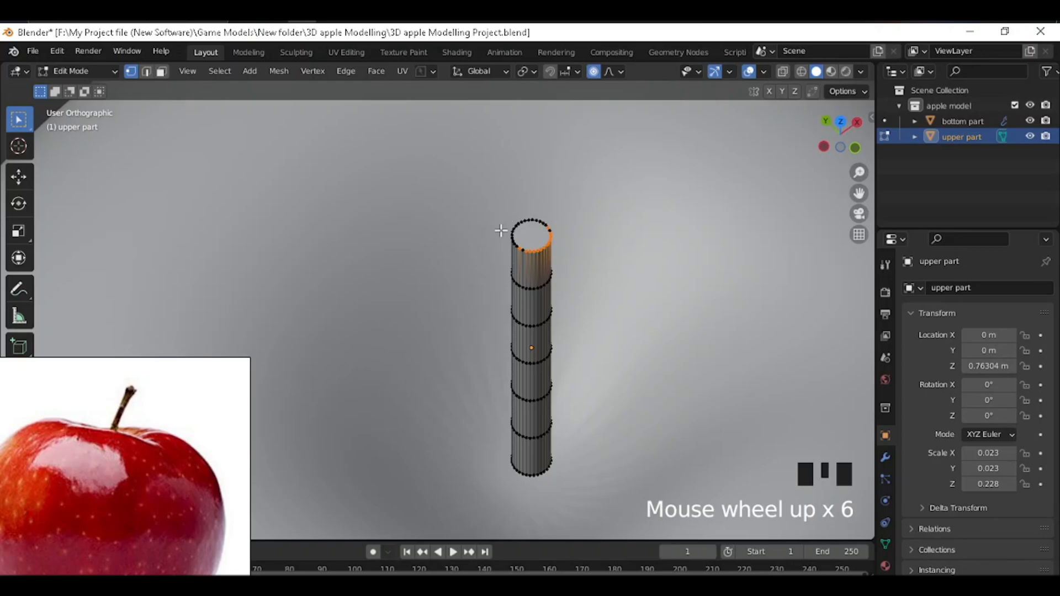
left_click_drag(594, 249, 491, 203)
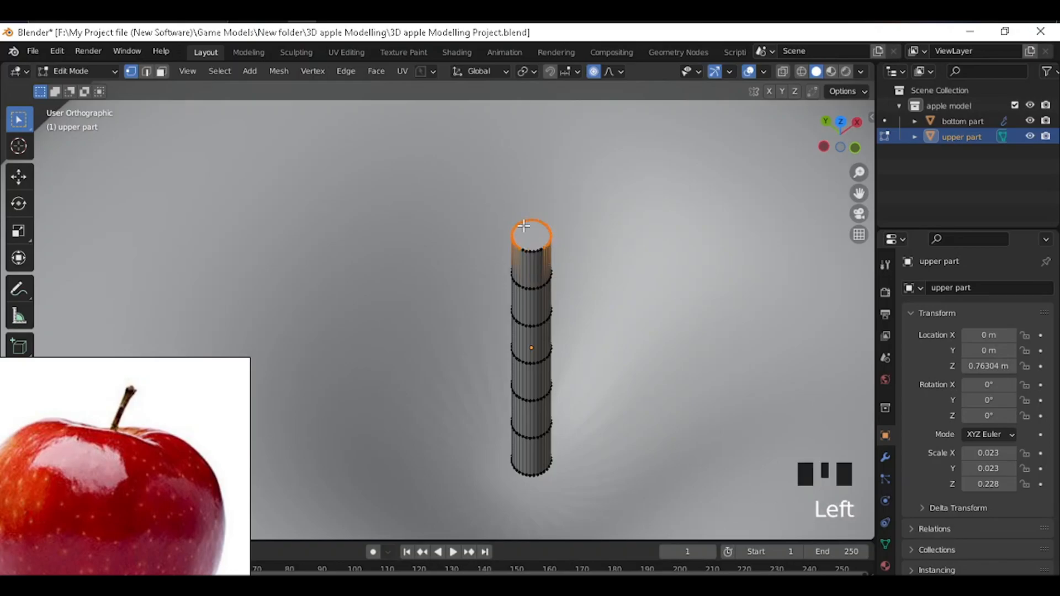
left_click(602, 258)
Step: Turn on X-ray, box-select the complete top vertex ring of the stem and show it in the front orthographic view
key("grave")
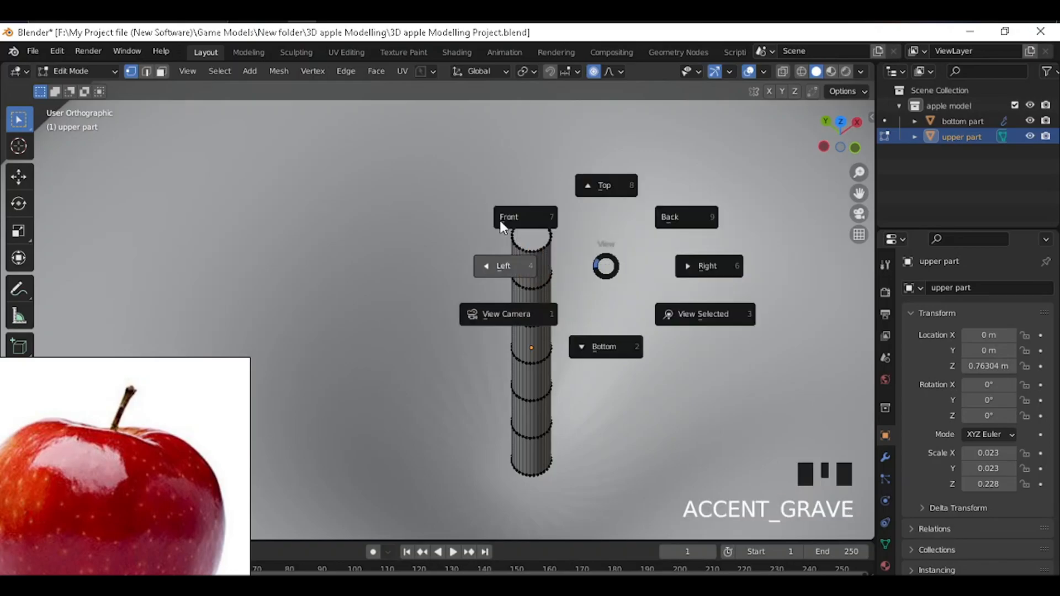
middle_click_drag(409, 164, 424, 459, "shift")
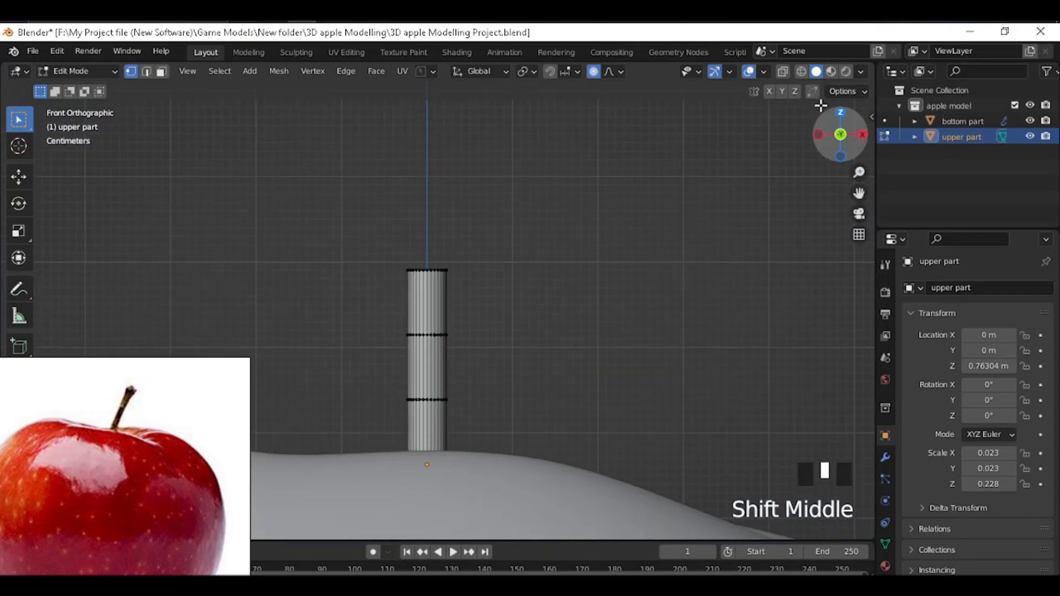
left_click(783, 71)
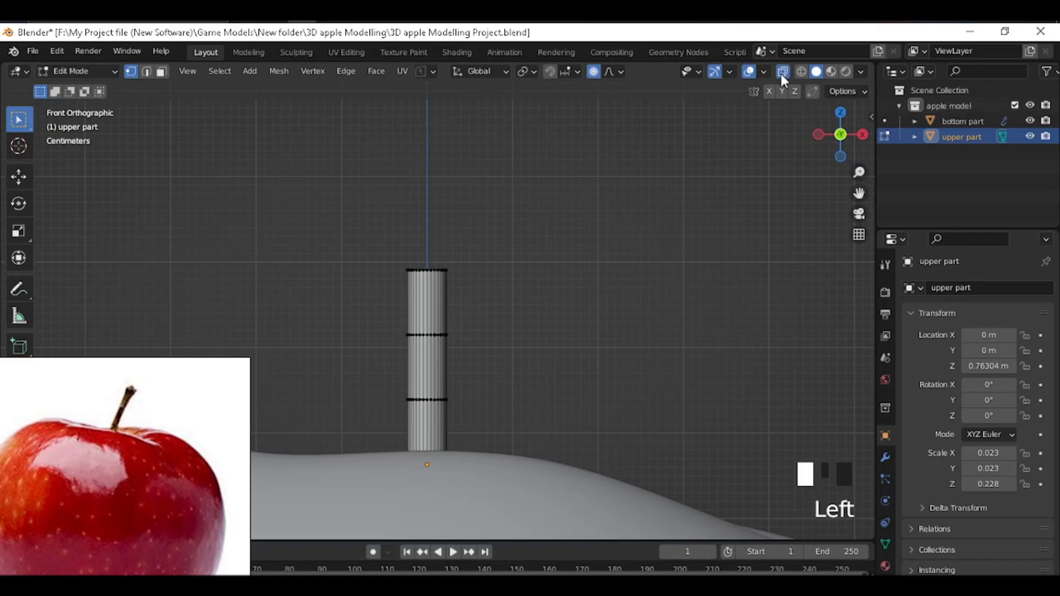
middle_click_drag(460, 324, 471, 258, "shift")
left_click_drag(374, 148, 509, 207)
middle_click_drag(427, 182, 413, 236)
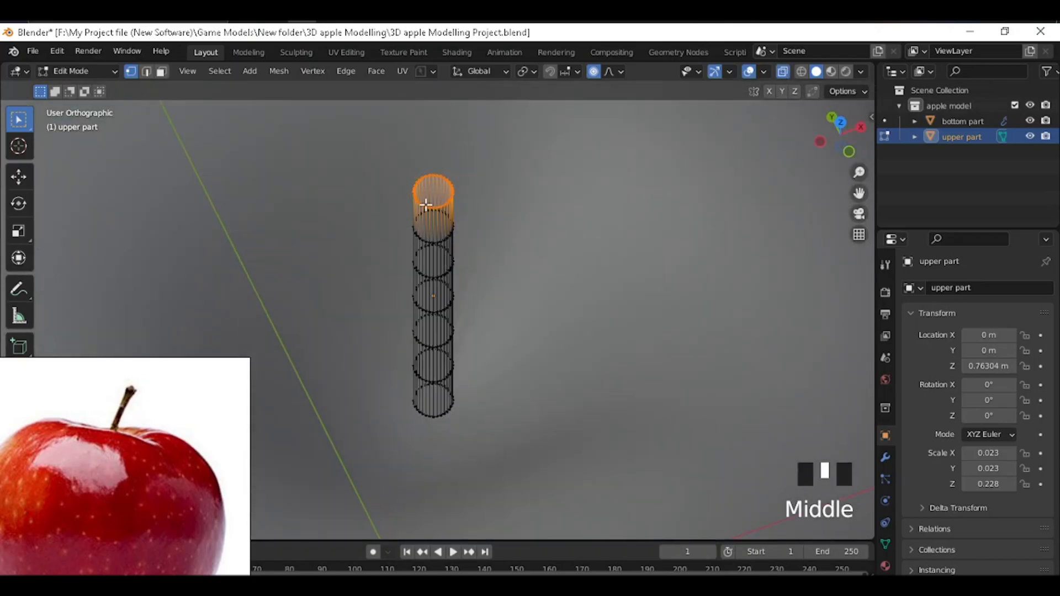
key("grave")
left_click(403, 176)
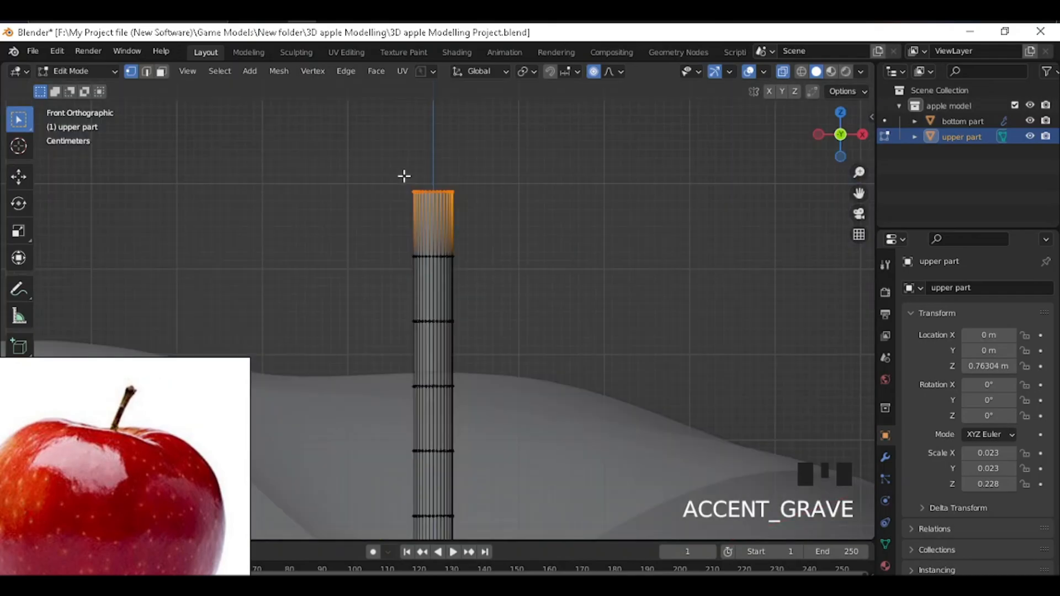
Step: Move the stem's top ring upward with the proportional falloff reduced to about 0.05 m, lengthening only the uppermost segment
scroll(451, 220, "down", 4)
key("g")
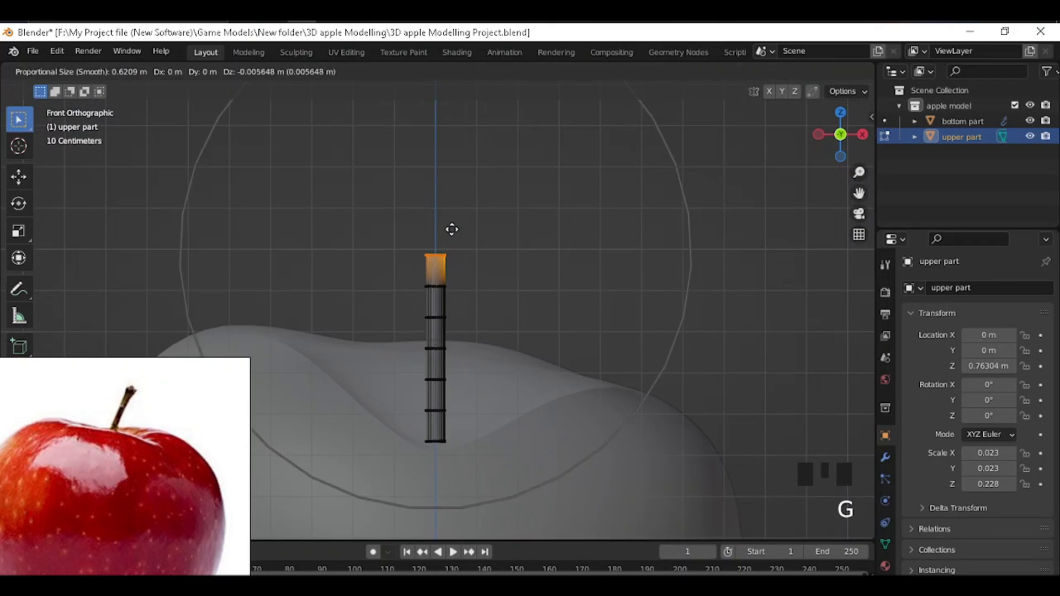
scroll(451, 207, "up", 20)
scroll(445, 209, "up", 3)
left_click(449, 192)
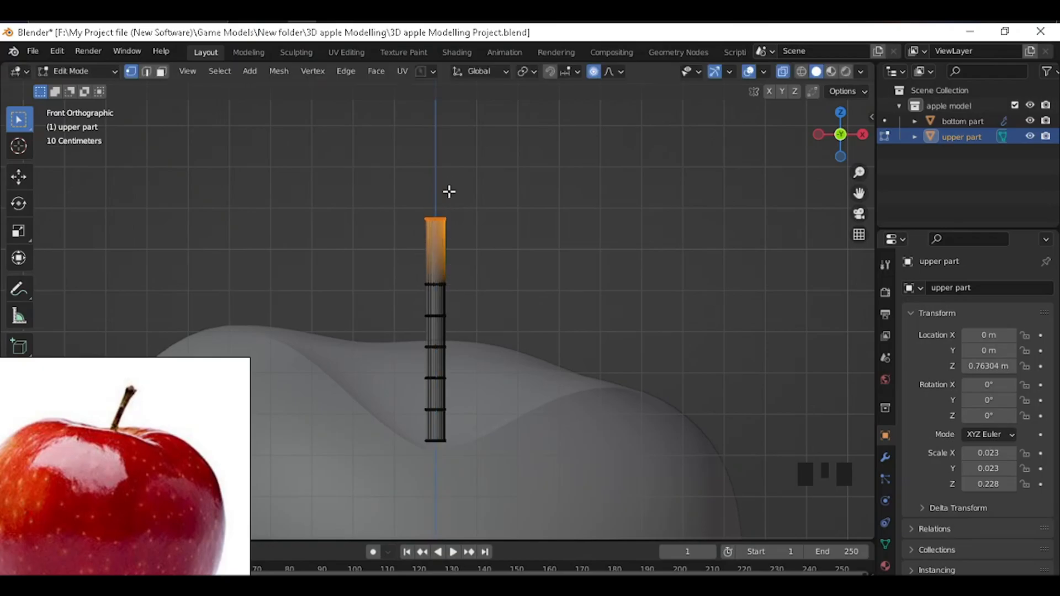
Step: Scale up the stem's top ring so the tip flares outward as in the reference
scroll(440, 213, "up", 4)
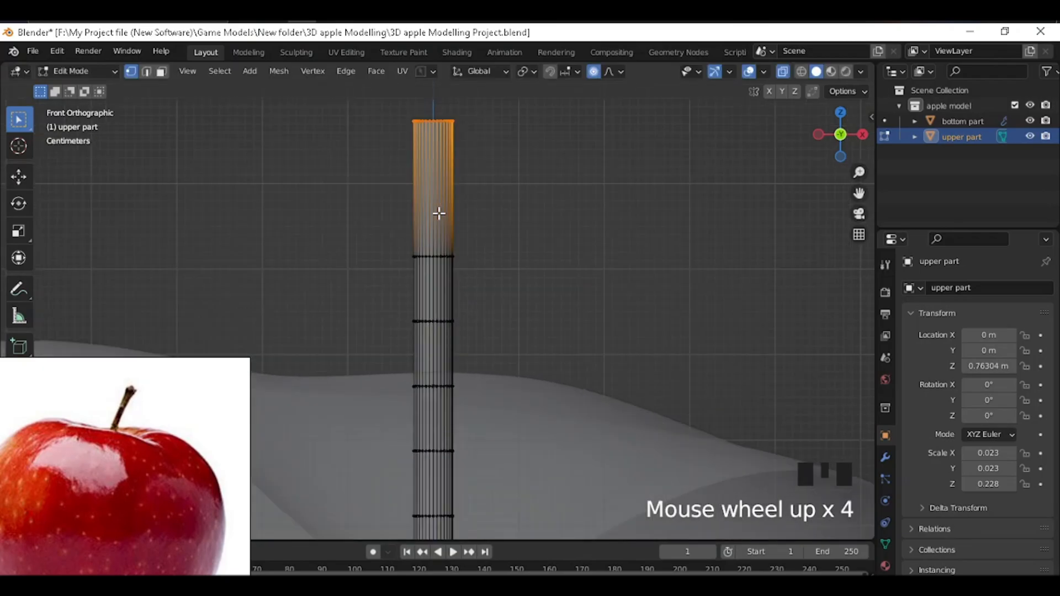
middle_click_drag(439, 213, 426, 387, "shift")
scroll(135, 379, "up", 5)
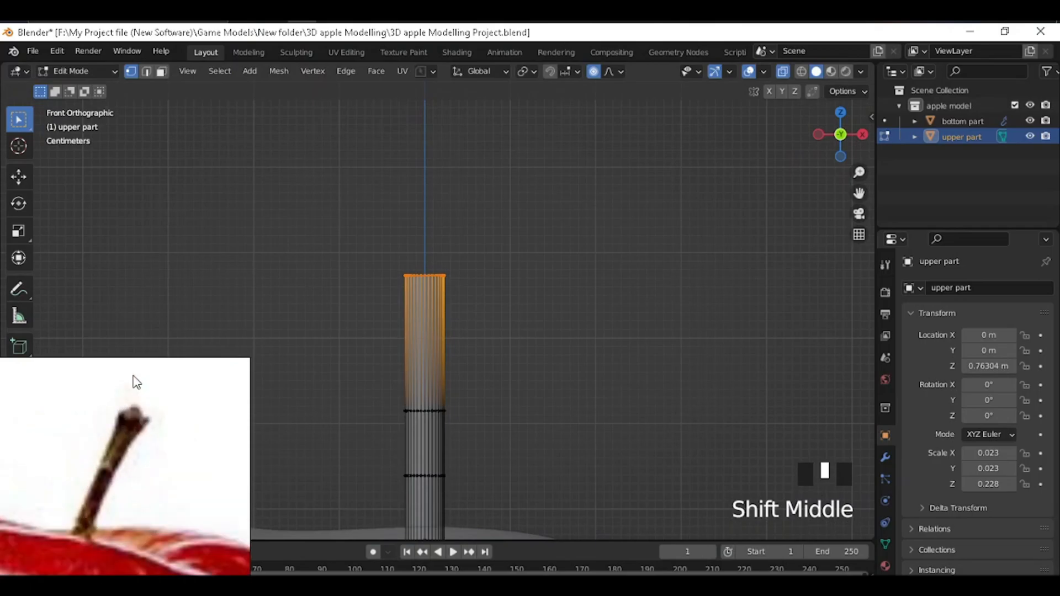
key("s")
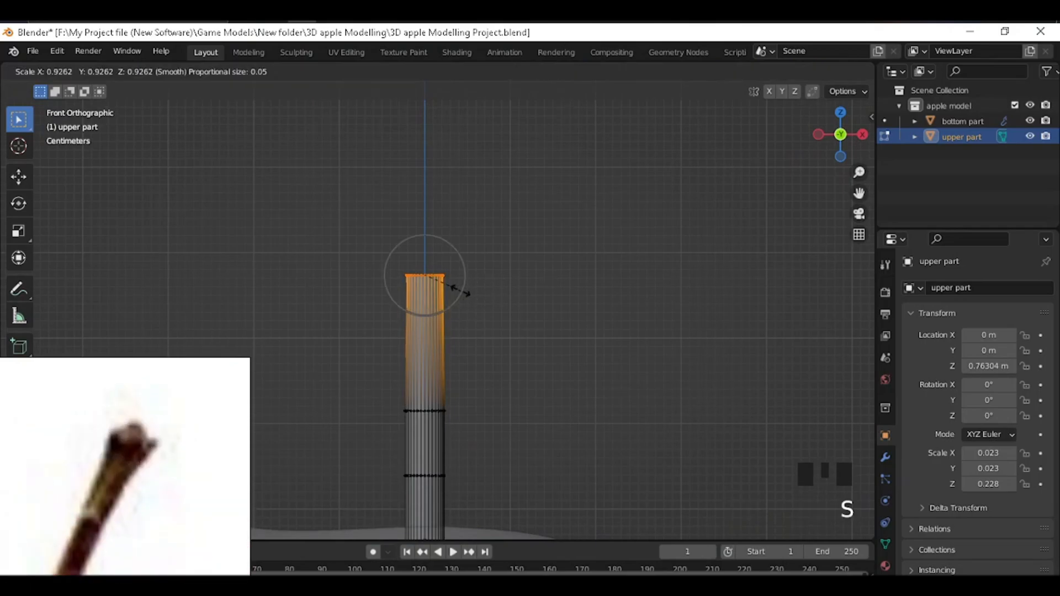
left_click(490, 287)
Step: Raise the rim vertices left of the stem tip's centre about 0.008 m along Z with proportional editing
scroll(443, 286, "up", 5)
middle_click_drag(440, 283, 443, 341, "shift")
left_click_drag(374, 264, 411, 312)
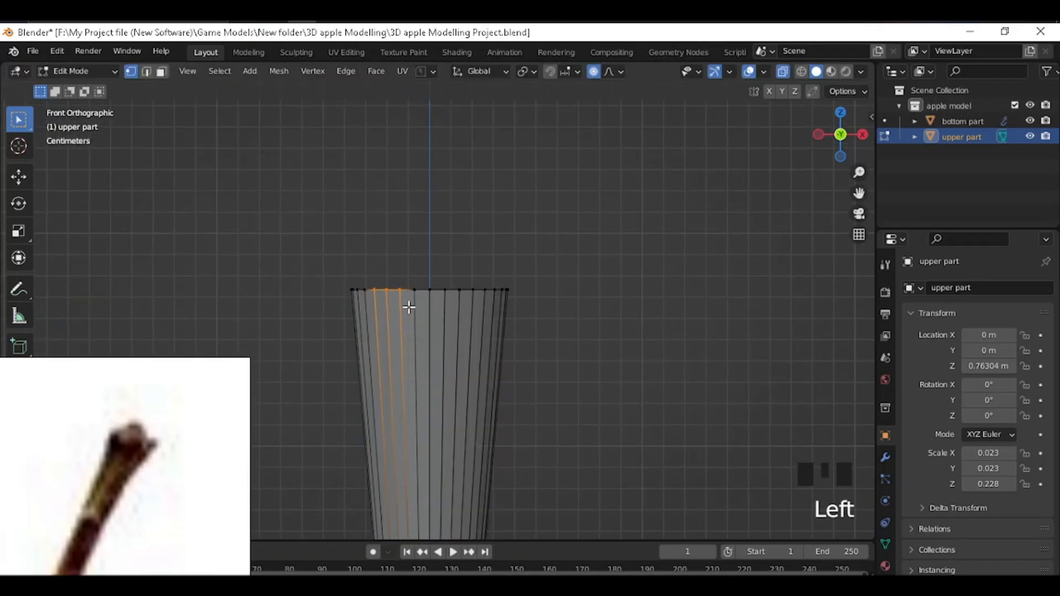
key("g")
key("z")
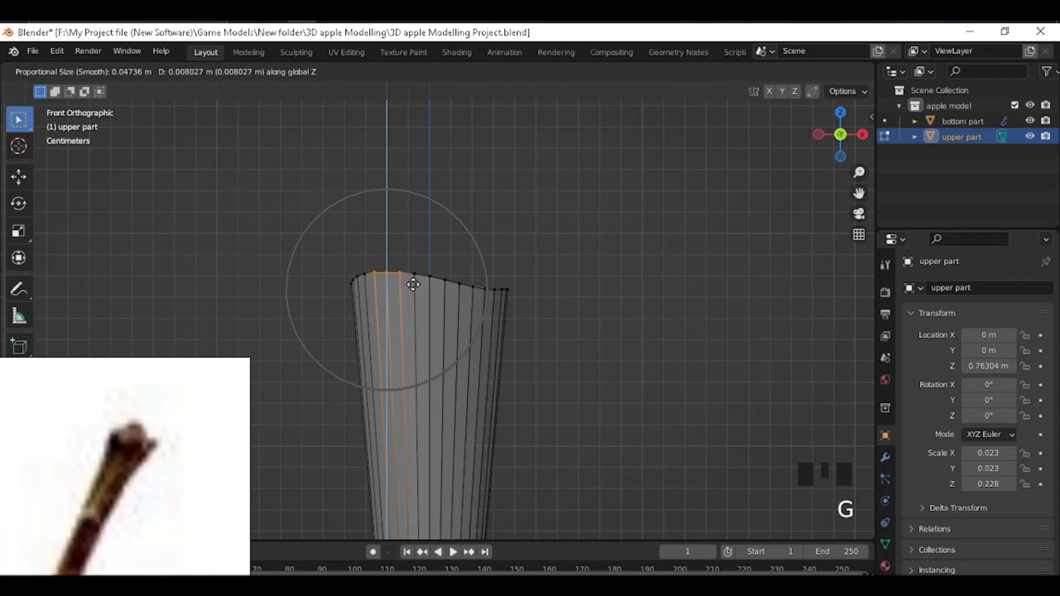
left_click(413, 285)
Step: Lower the rim vertices on the right side of the stem tip along Z to make the rim uneven
left_click_drag(464, 270, 476, 309)
key("g")
key("z")
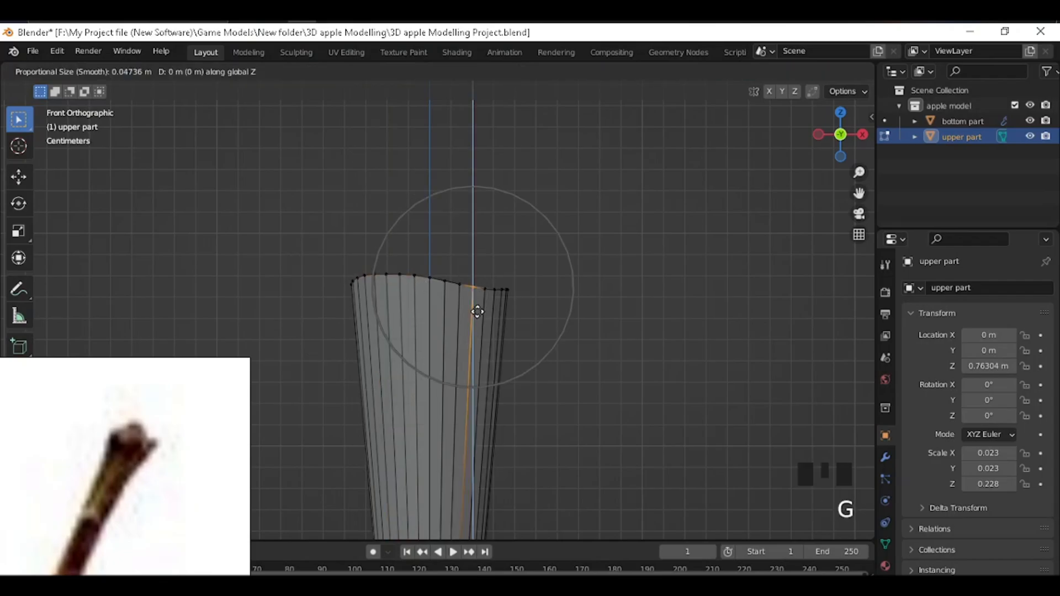
left_click(474, 324)
middle_click_drag(473, 324, 409, 298)
scroll(411, 288, "up", 2)
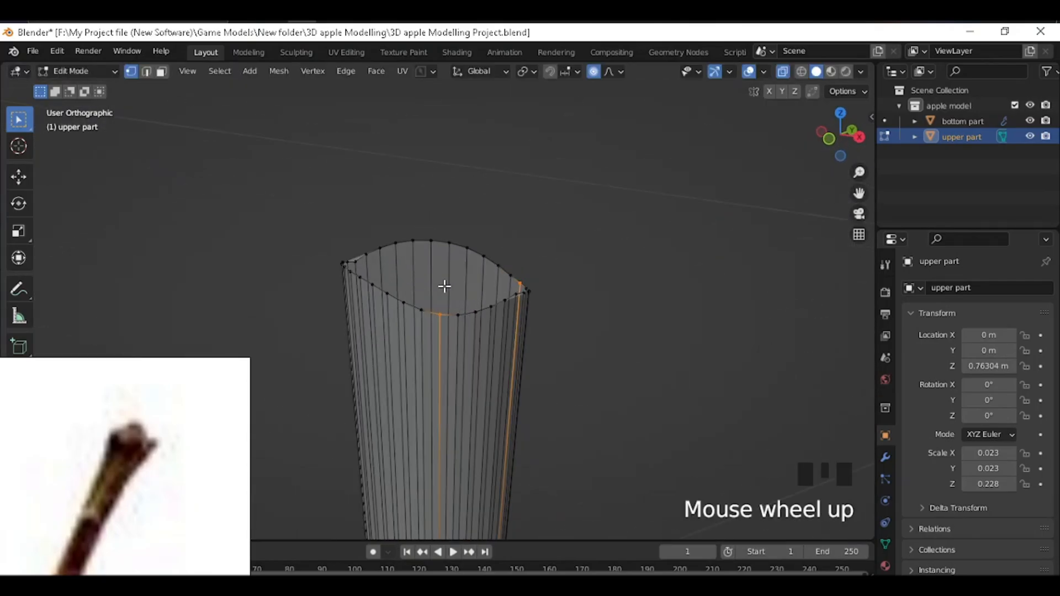
Step: Pull the middle rim vertex of the stem tip up into a peak with a proportional falloff of about 0.017 m
key("grave")
key("grave")
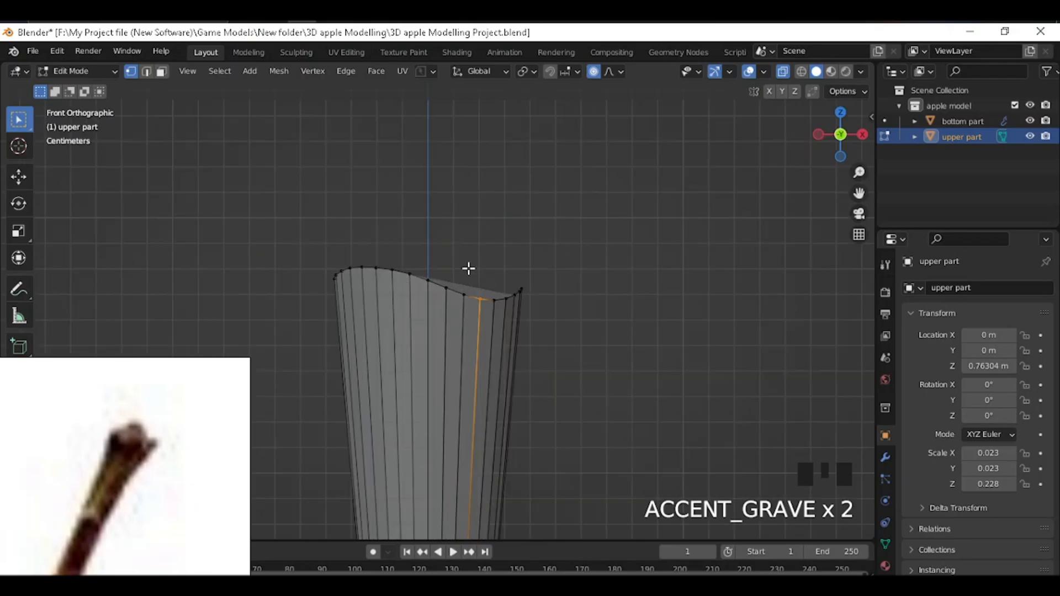
left_click(427, 276)
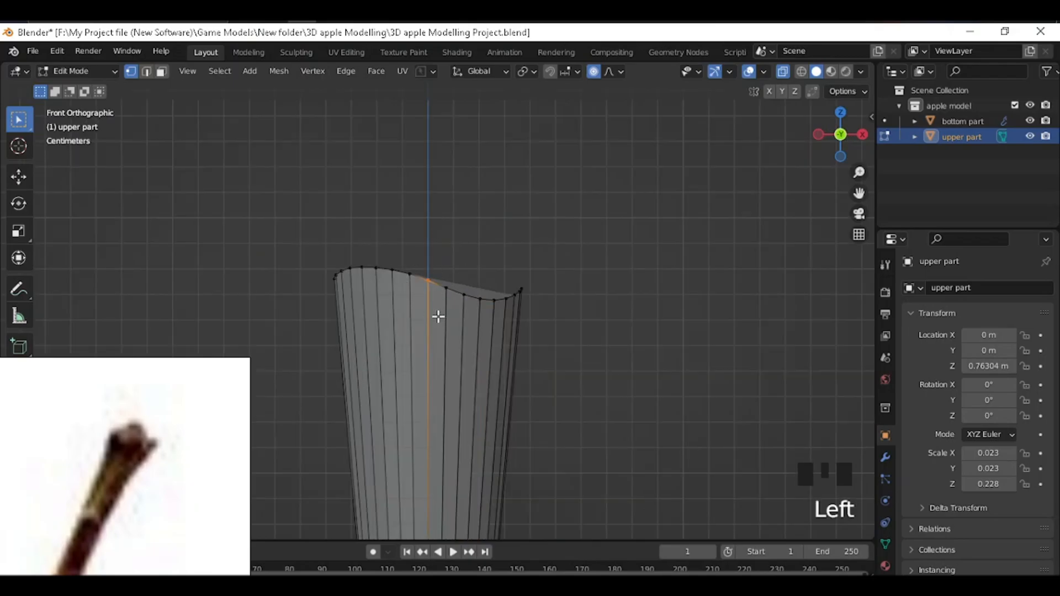
key("g")
scroll(434, 319, "up", 4)
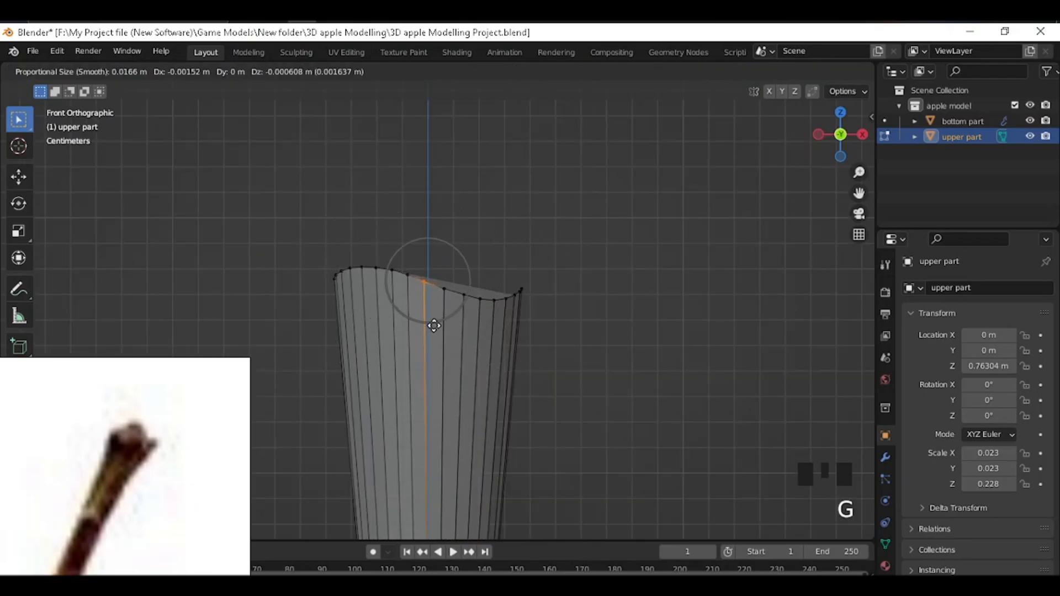
left_click(440, 289)
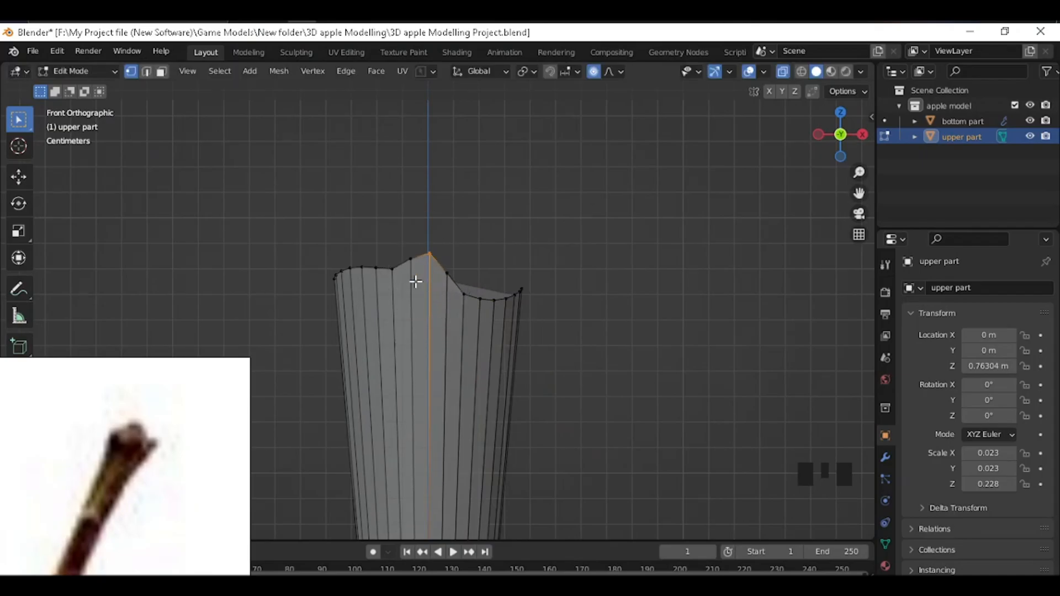
Step: Pull the rim vertex just left of the stem tip's peak up level with the peak
left_click(396, 267)
left_click(412, 271)
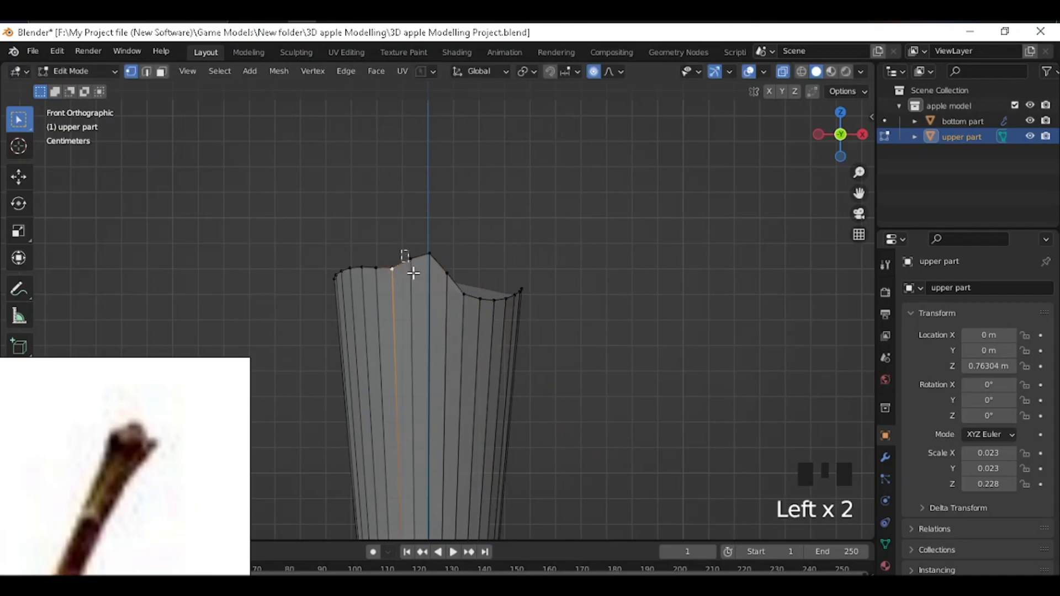
key("g")
left_click(442, 296)
Step: Shift the rim vertex right of the stem tip's peak up and outward, and lower the two vertices in the dip beside it
left_click_drag(468, 263, 440, 288)
key("g")
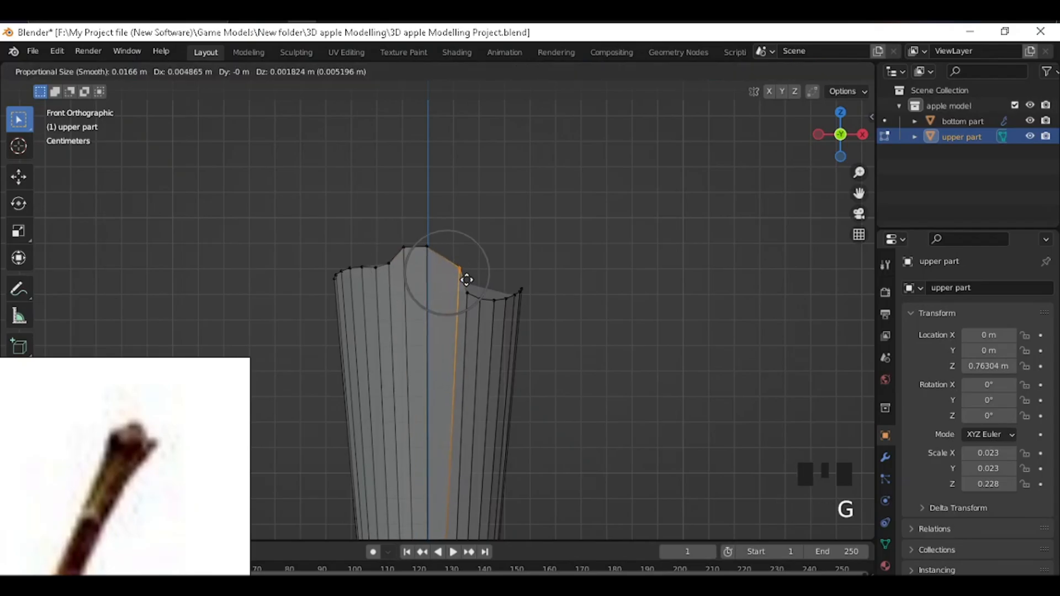
left_click(461, 277)
left_click_drag(475, 280, 496, 318)
key("g")
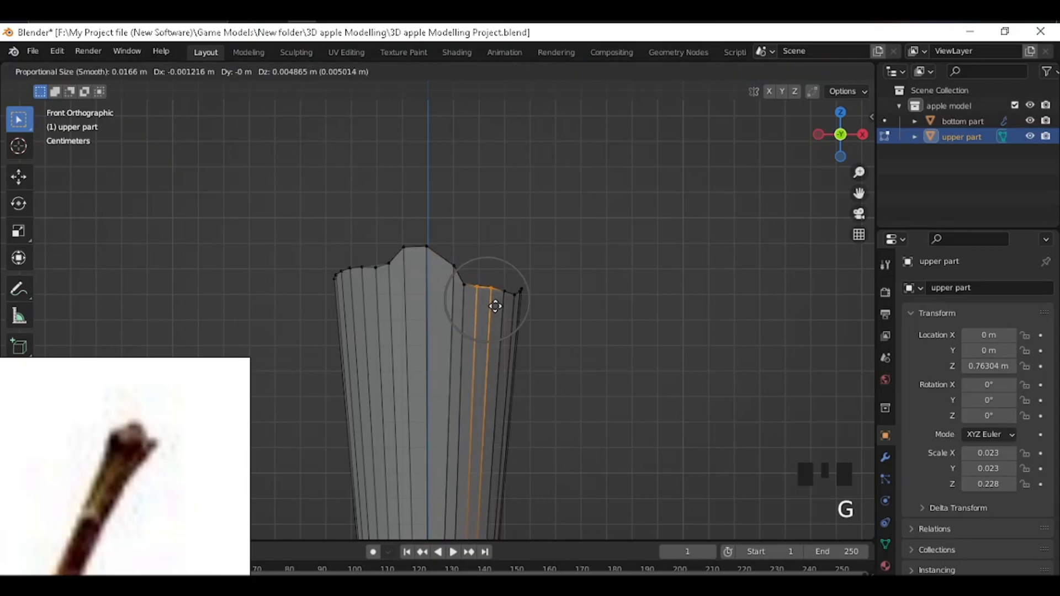
left_click(494, 322)
Step: In the left view, raise the stem tip's centre rim vertices about 0.017 m along Z with a proportional size of about 0.029 m
middle_click_drag(497, 318, 497, 344)
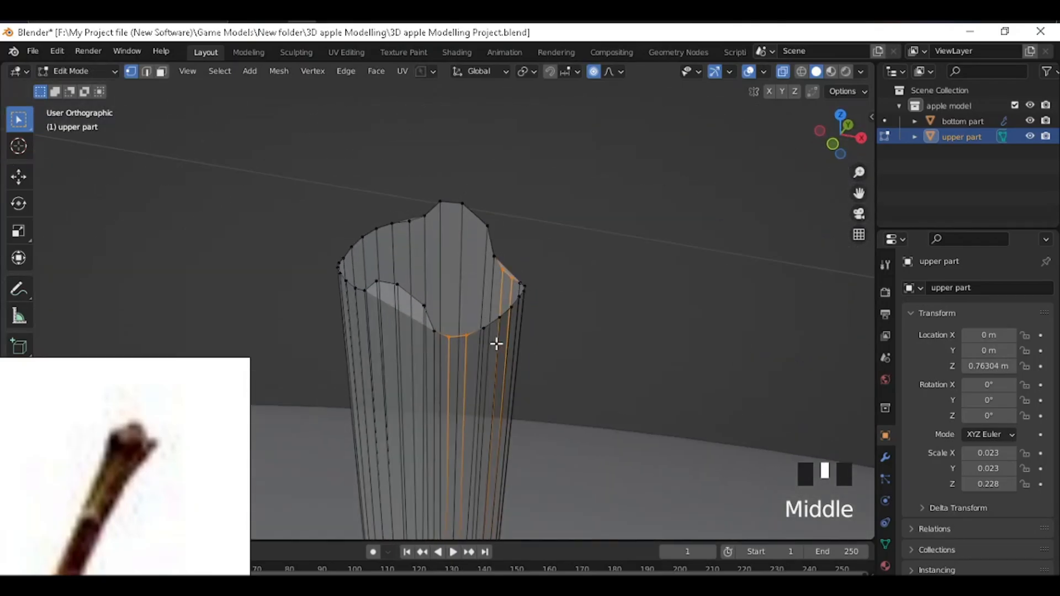
key("grave")
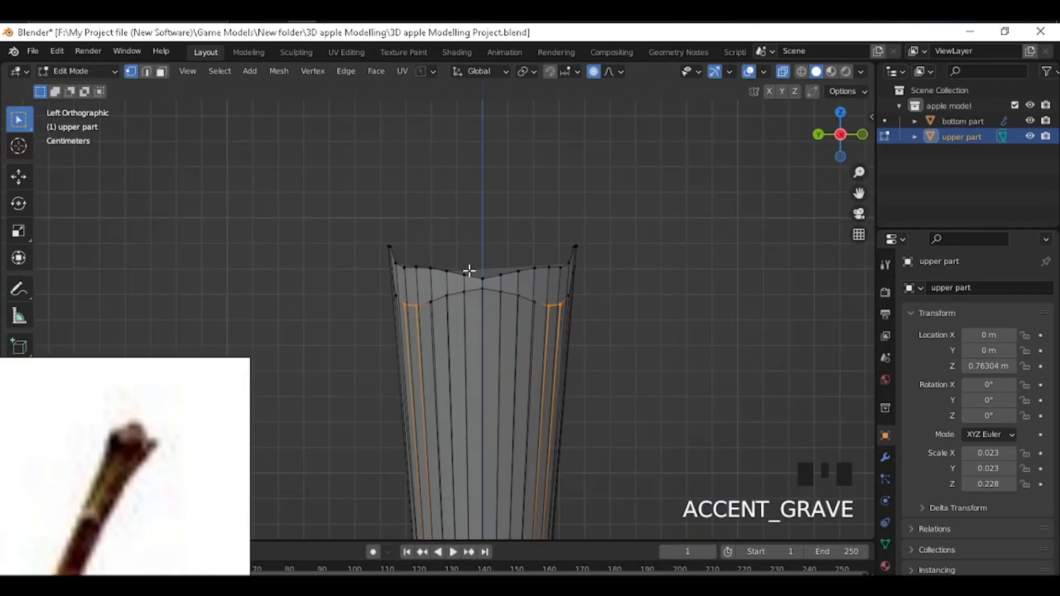
left_click(462, 303)
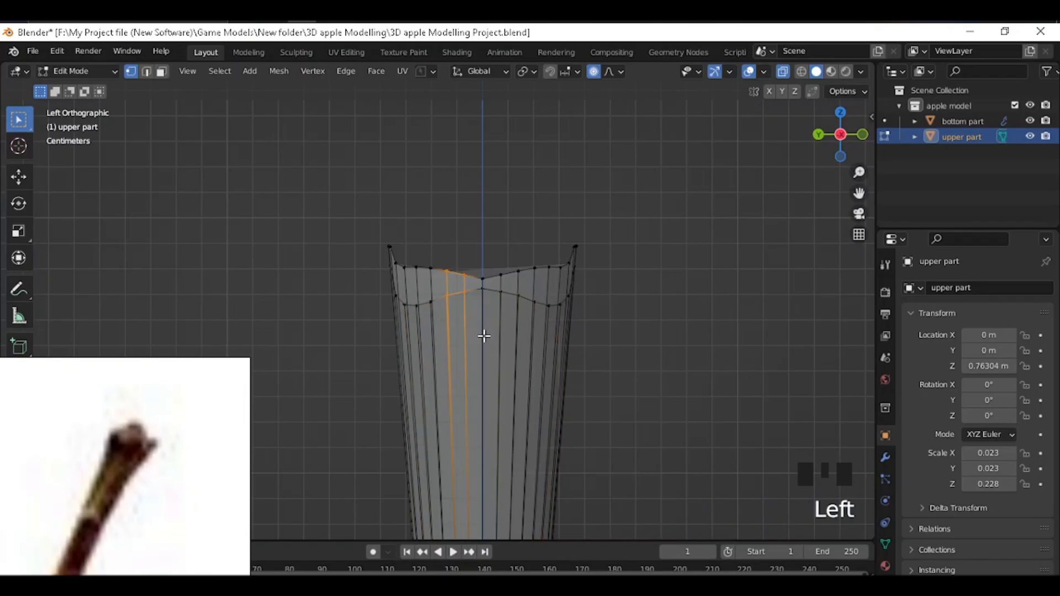
left_click_drag(468, 257, 497, 329)
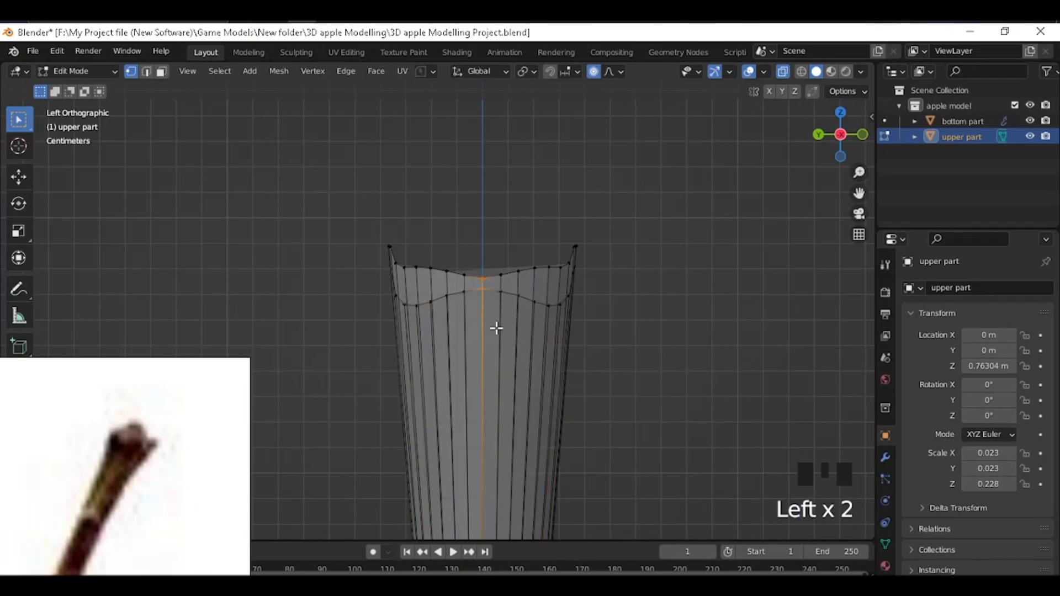
key("g")
key("z")
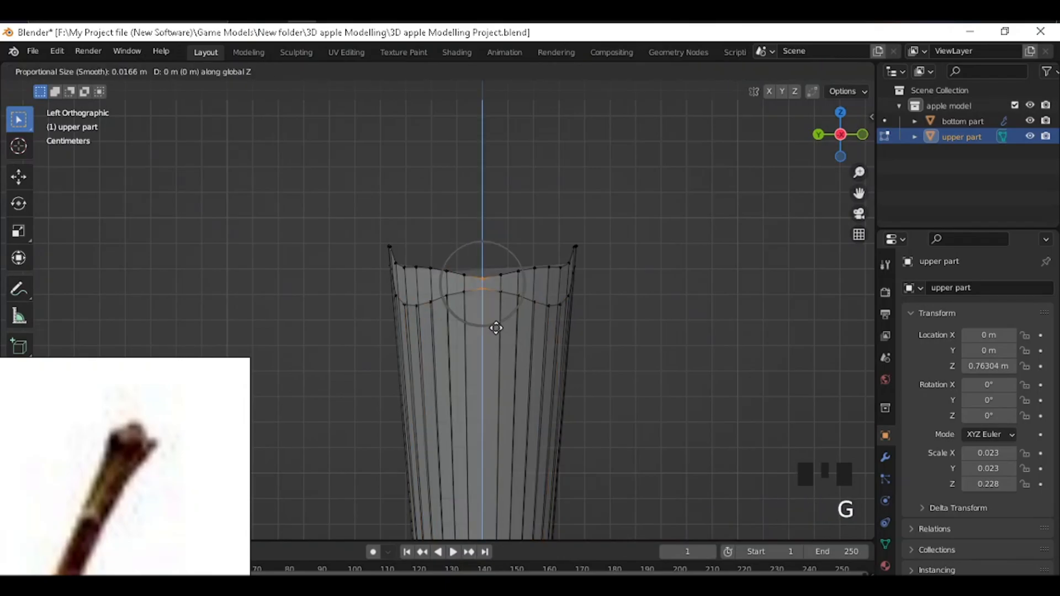
scroll(496, 298, "down", 6)
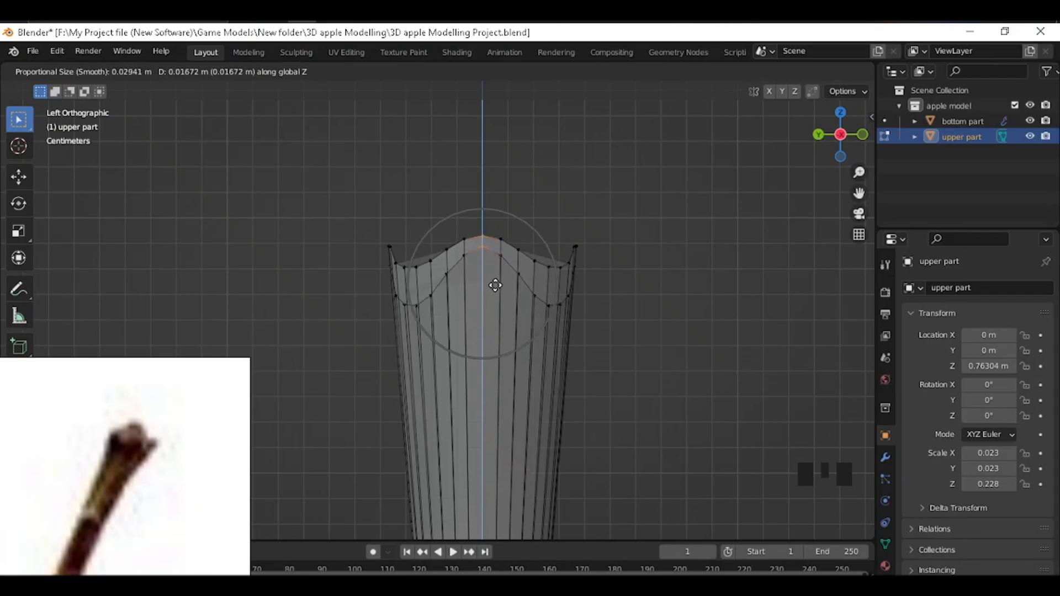
left_click(495, 286)
Step: In the front view, rotate the stem's whole tip ring about 18° with a proportional size of 0.47 to bend the stem
middle_click_drag(533, 287, 457, 291)
key("alt+z")
scroll(540, 316, "down", 3)
middle_click_drag(541, 314, 523, 259)
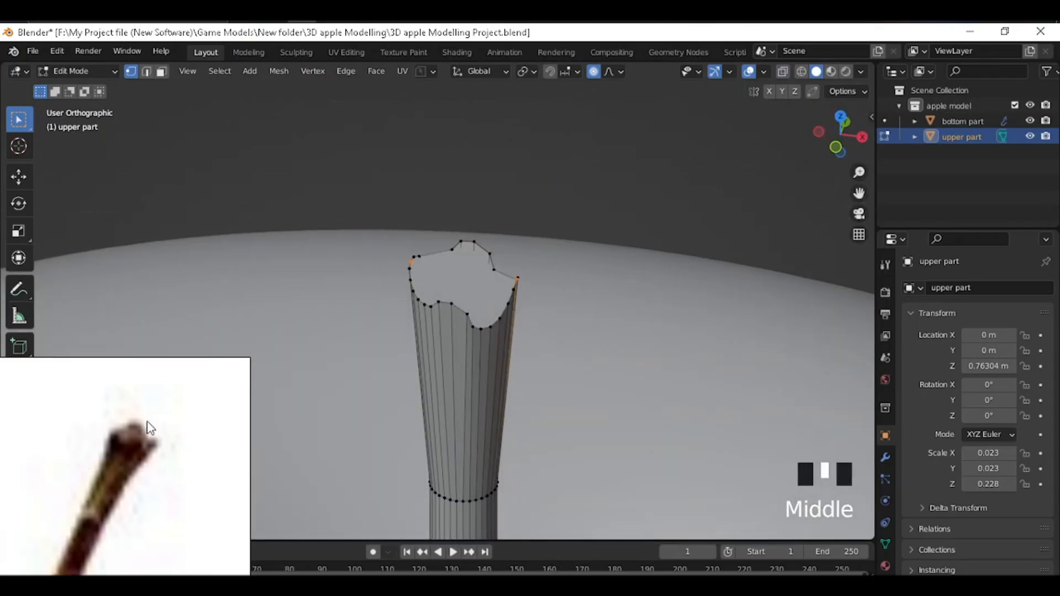
middle_click_drag(521, 453, 460, 424)
key("grave")
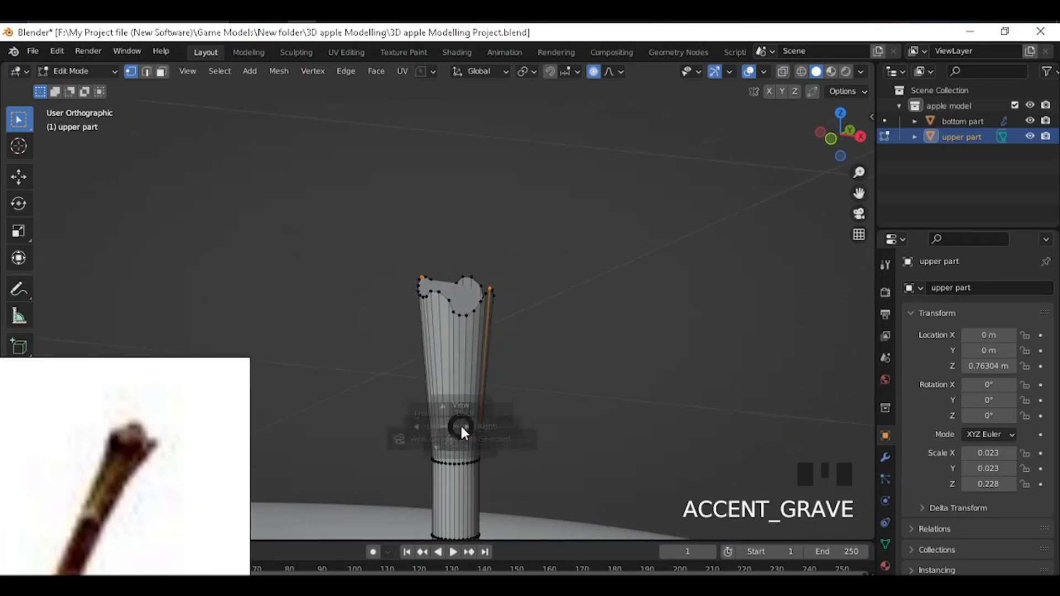
left_click(386, 378)
middle_click_drag(462, 426, 447, 350, "shift")
scroll(450, 339, "down", 1)
key("alt+z")
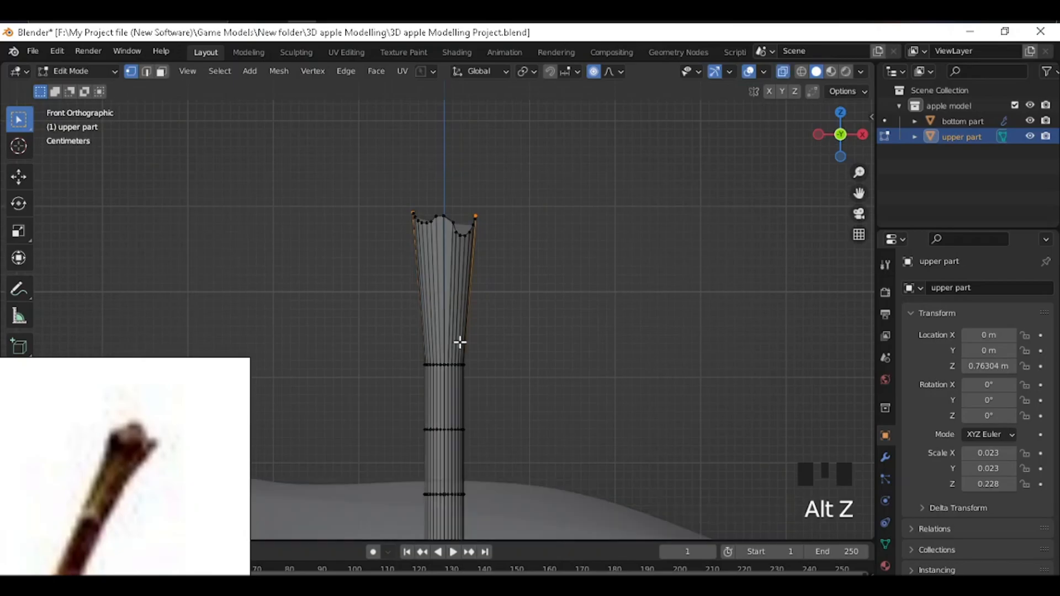
left_click_drag(385, 183, 514, 251)
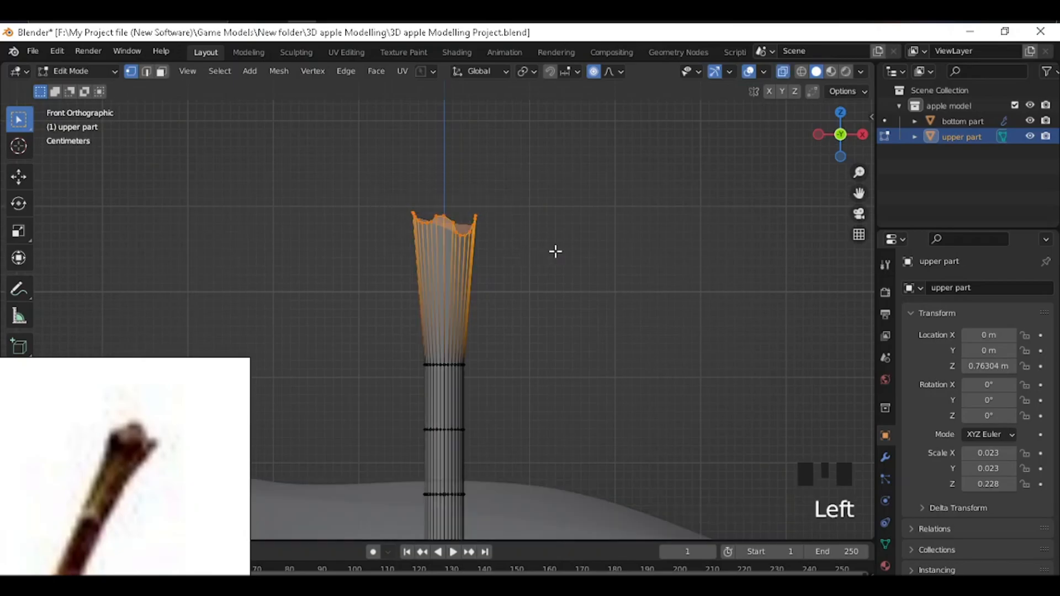
key("r")
scroll(563, 258, "down", 20)
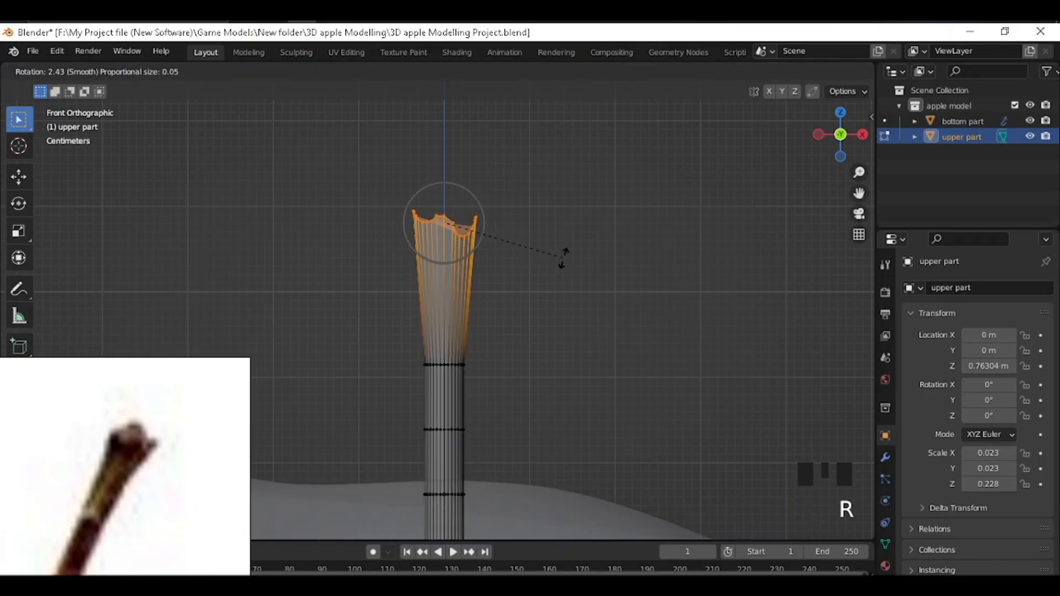
scroll(588, 301, "down", 5)
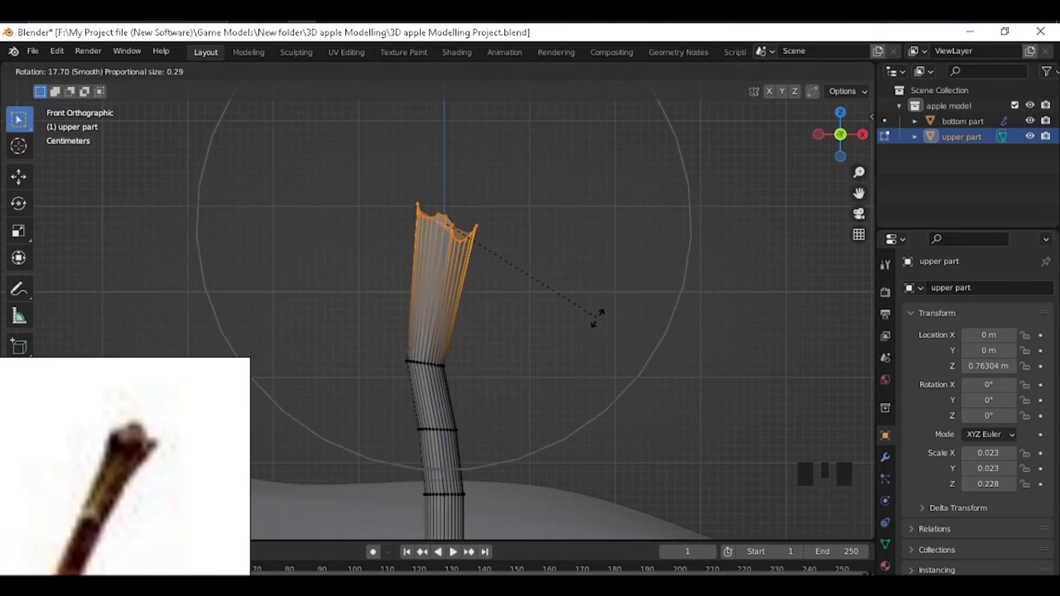
scroll(596, 319, "down", 3)
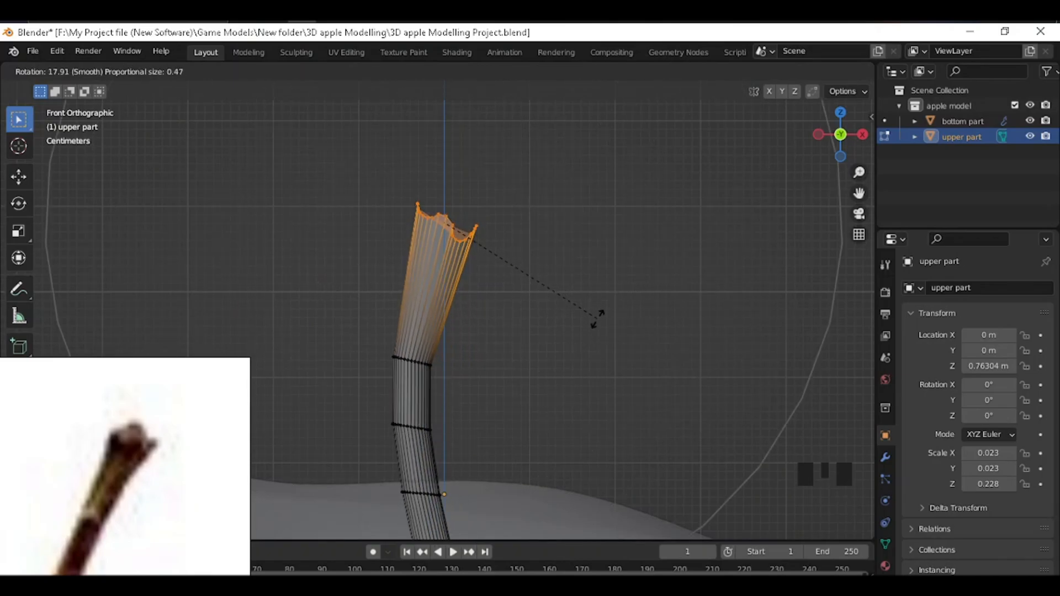
left_click(596, 319)
Step: Rotate the stem's middle ring about 22° with a proportional size of 0.20 to follow the reference stem's lean
scroll(540, 303, "down", 5)
middle_click_drag(539, 303, 484, 283, "shift")
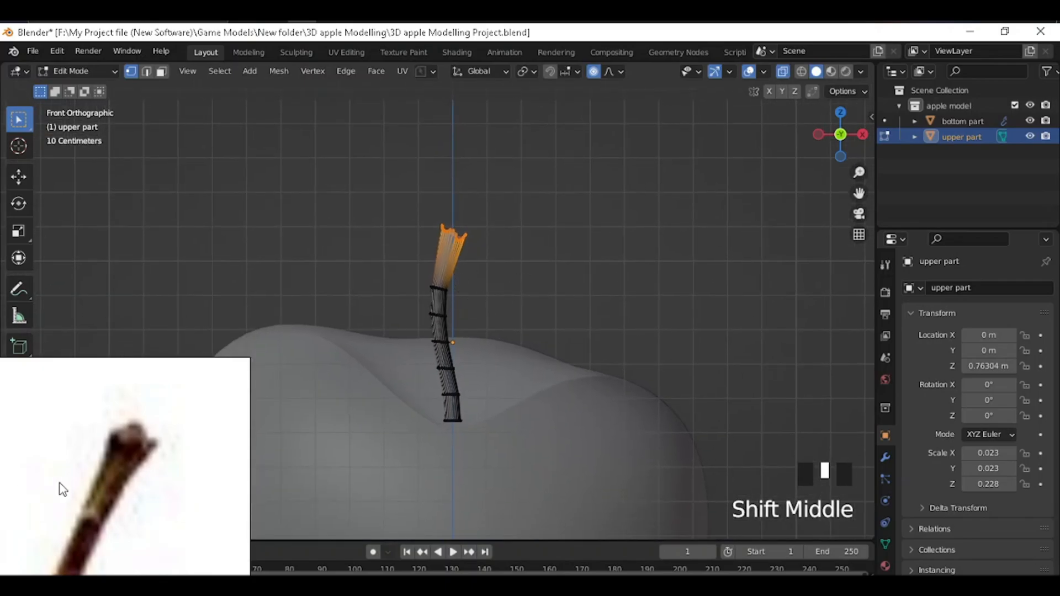
scroll(66, 486, "down", 4)
middle_click_drag(101, 512, 119, 473)
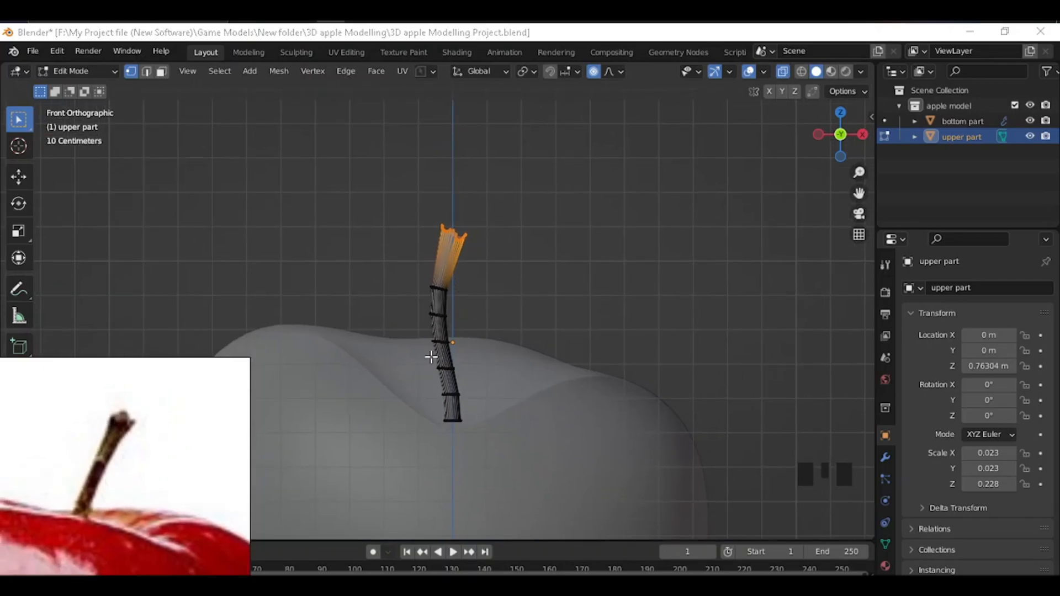
left_click_drag(412, 333, 464, 365)
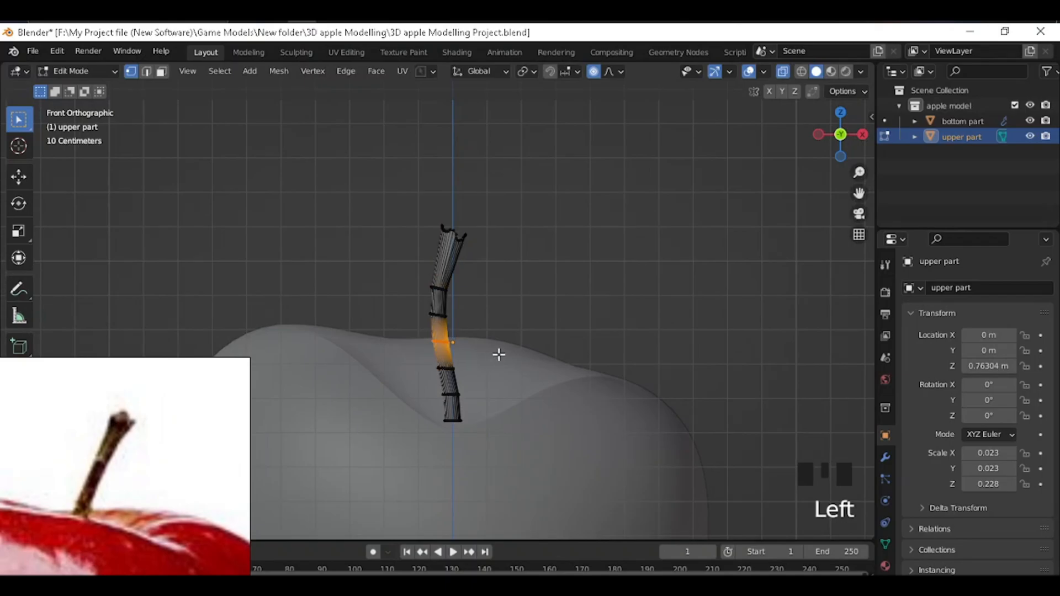
key("r")
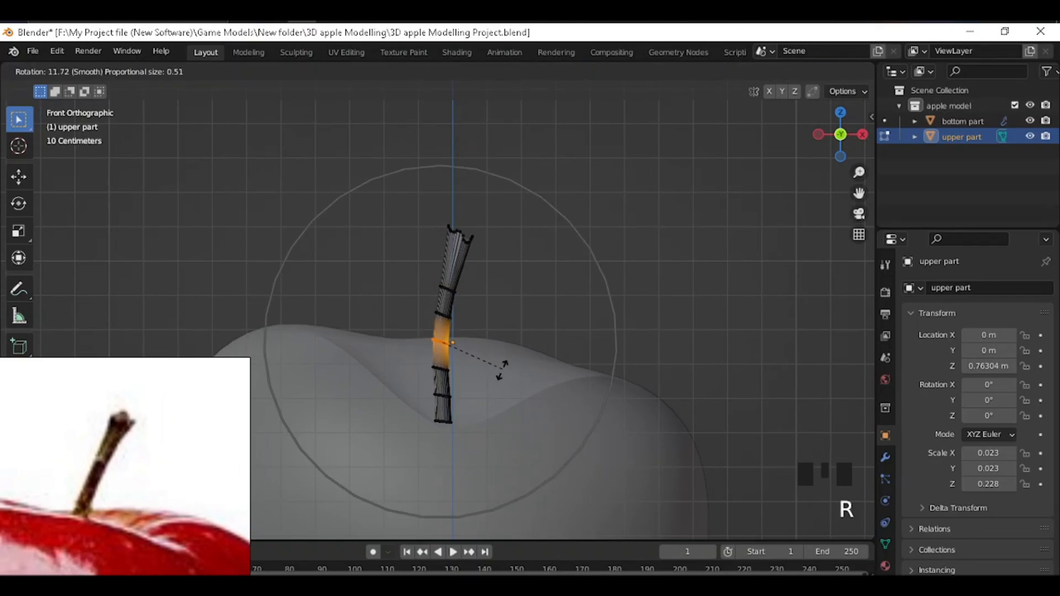
scroll(499, 373, "up", 11)
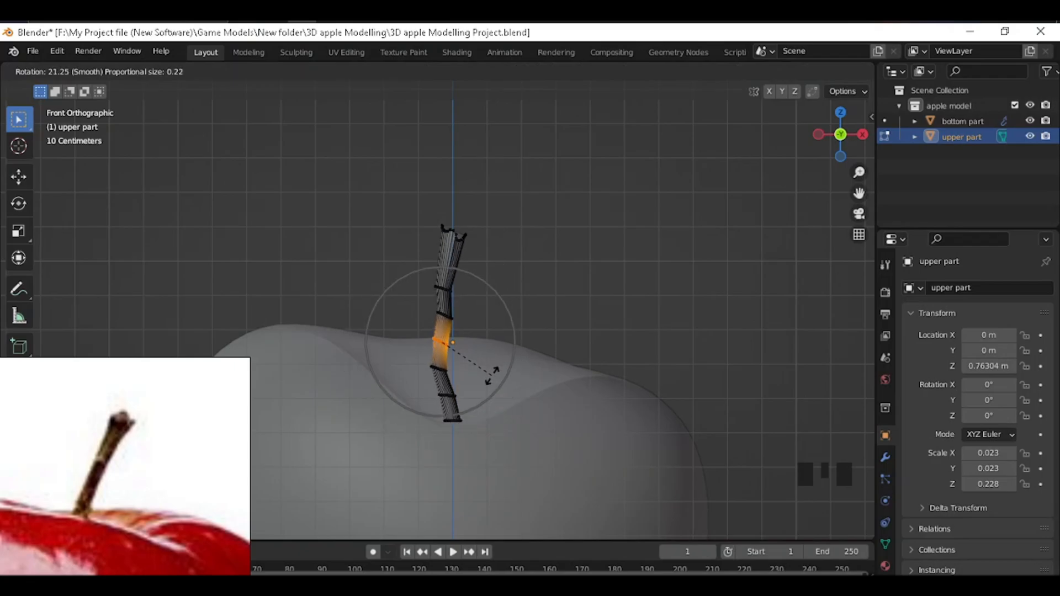
scroll(492, 376, "down", 1)
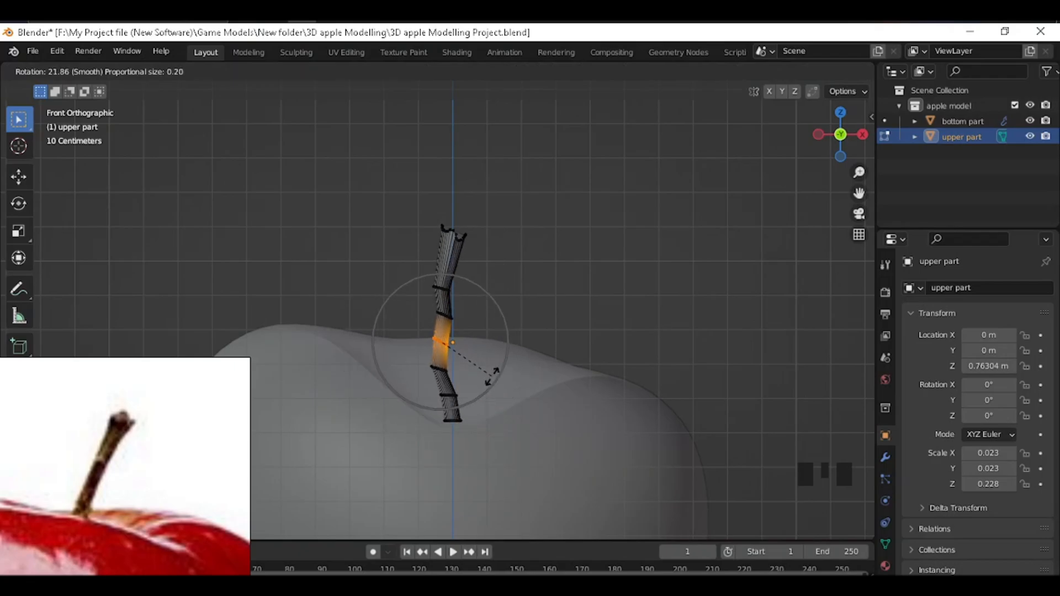
left_click(491, 377)
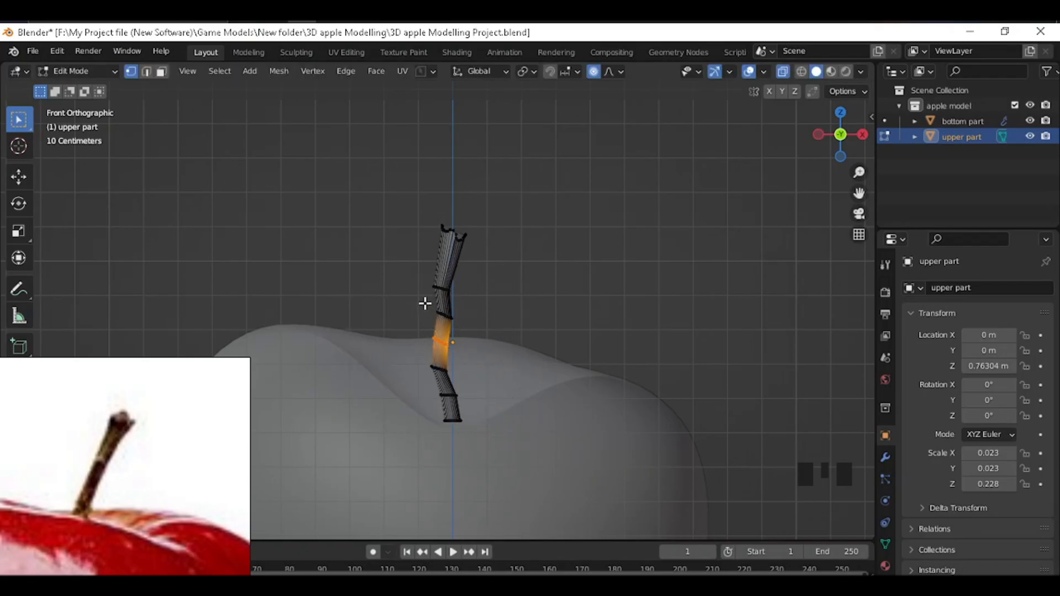
Step: Rotate the ring just above the stem's middle about 11° with a proportional size of 0.12
left_click(421, 272)
left_click_drag(407, 205, 544, 268)
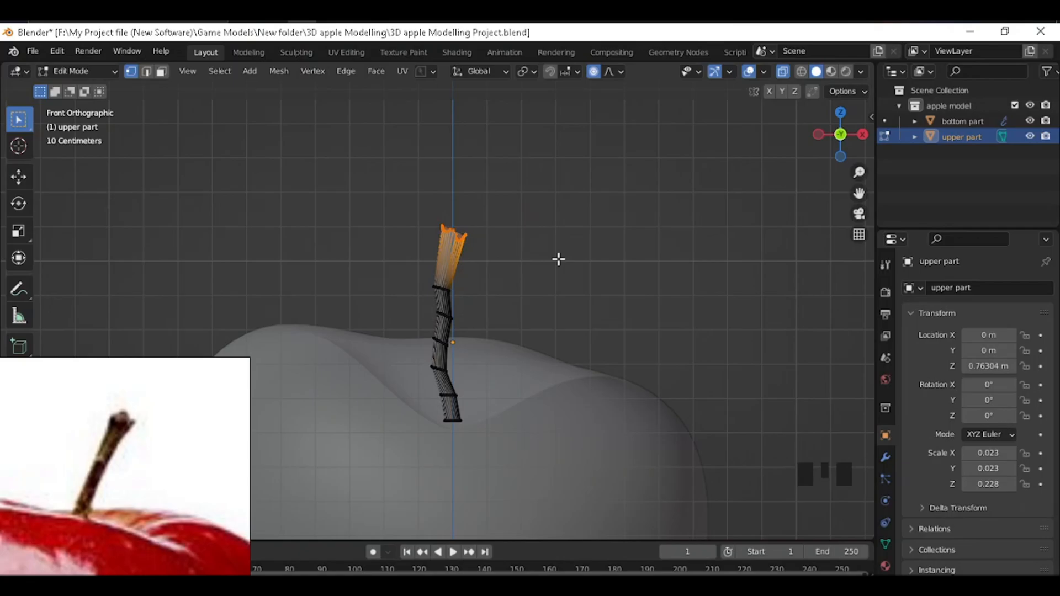
left_click_drag(409, 301, 474, 334)
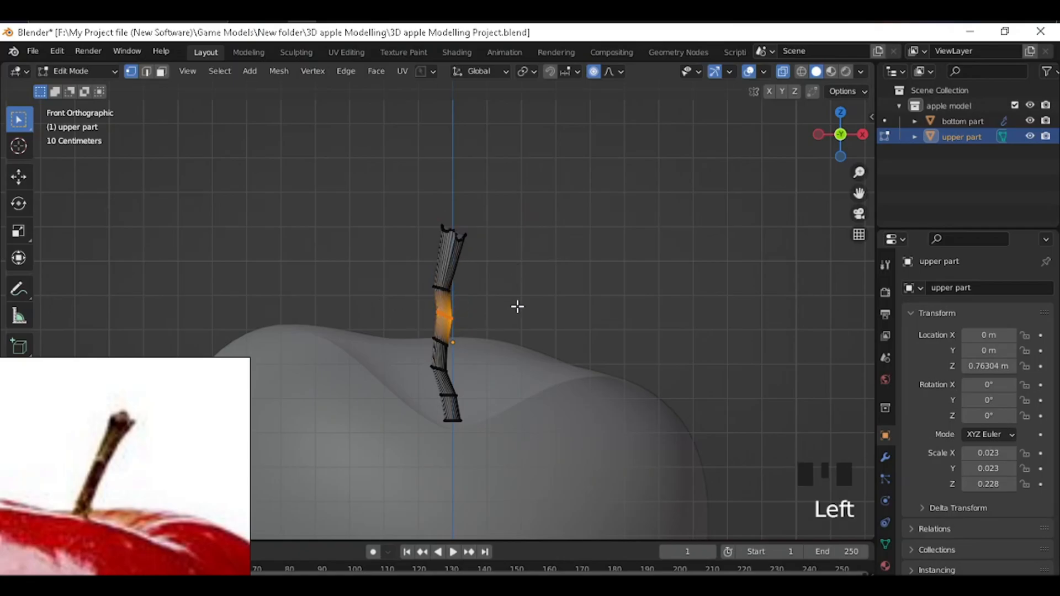
key("r")
scroll(520, 304, "up", 10)
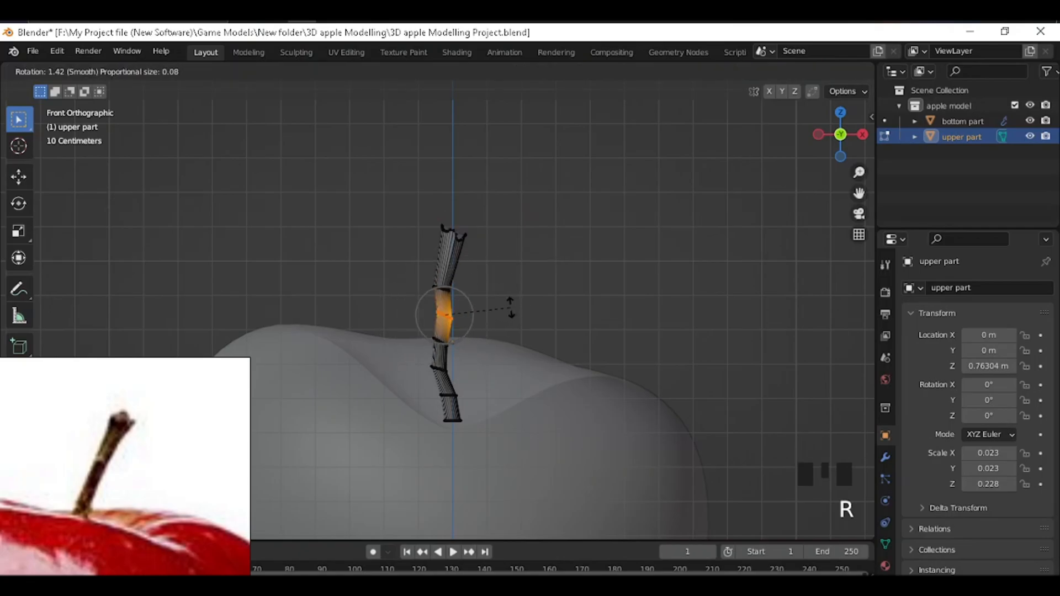
scroll(502, 293, "down", 4)
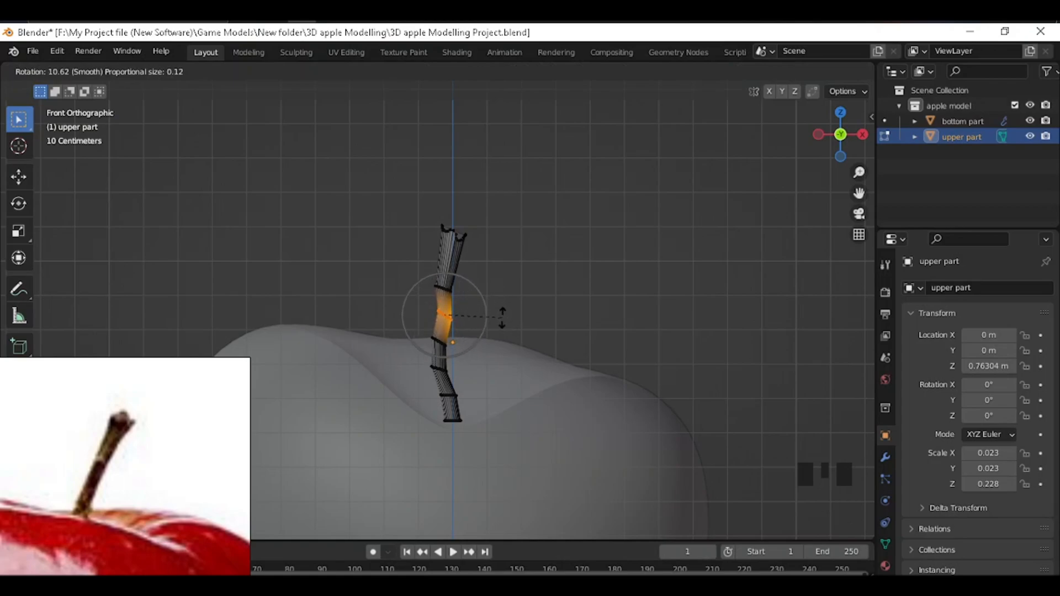
left_click(502, 318)
Step: Rotate the ring below the flared tip about 20°, and move the tip ring right and slightly down
left_click_drag(416, 273, 483, 304)
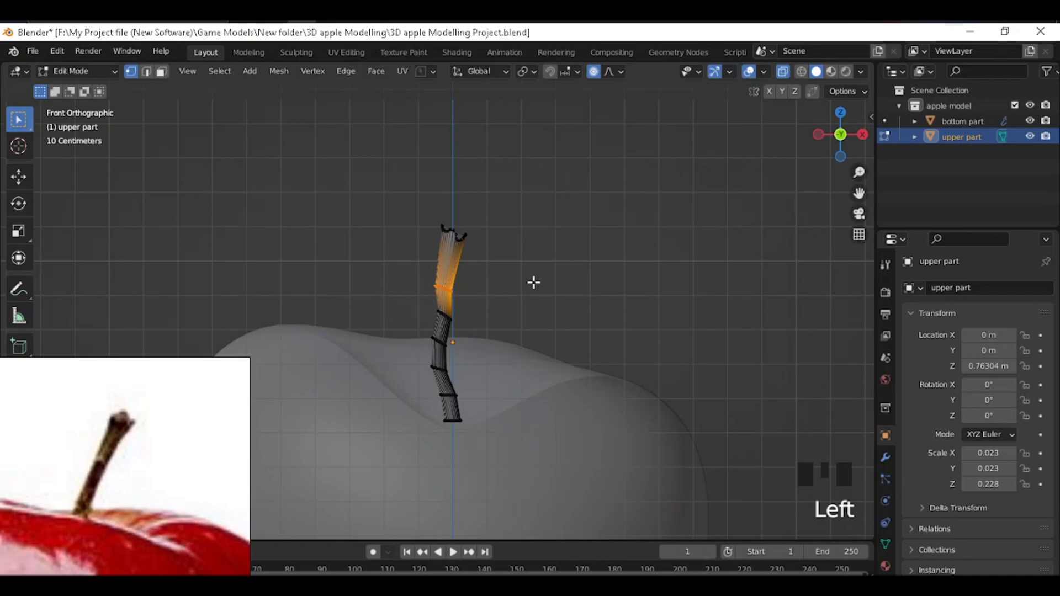
key("r")
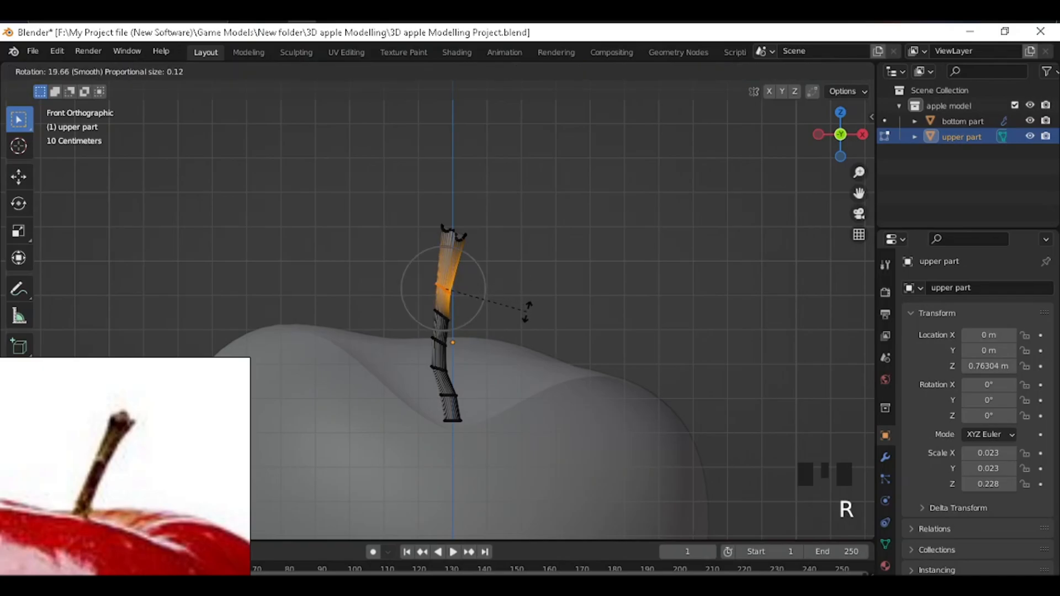
left_click(526, 313)
left_click_drag(423, 209, 510, 256)
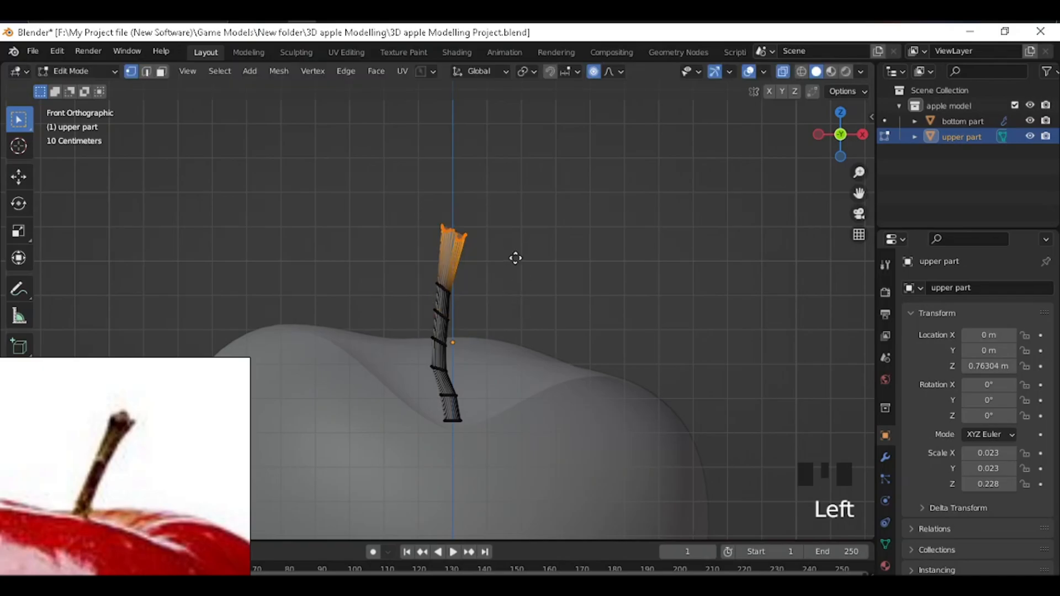
key("g")
left_click(533, 276)
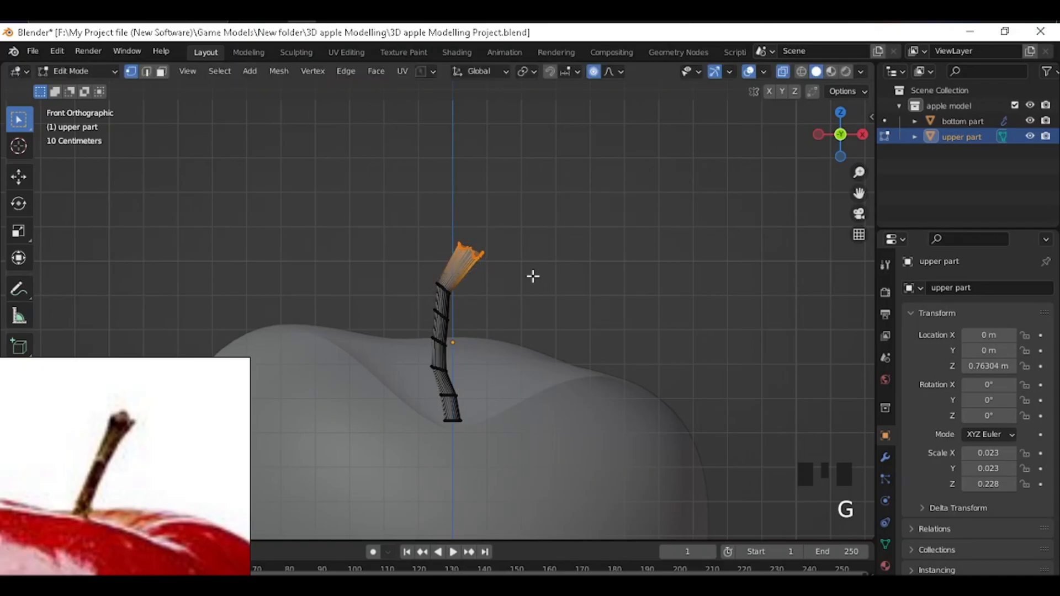
Step: Rotate the stem's upper four rings slightly with a proportional size of 0.32, and shift them a little
left_click_drag(388, 219, 543, 351)
key("r")
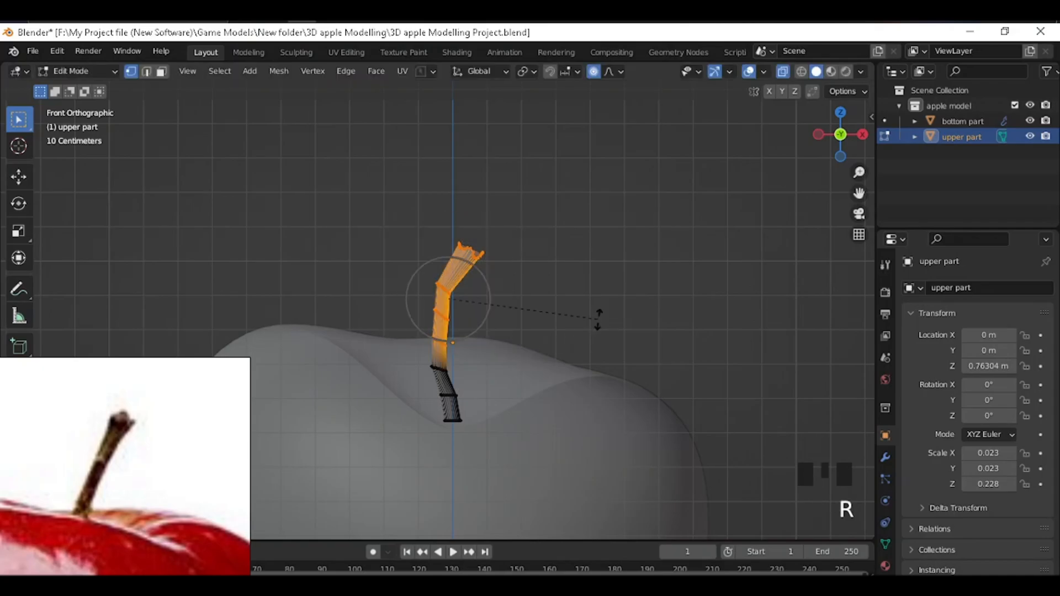
scroll(606, 337, "down", 10)
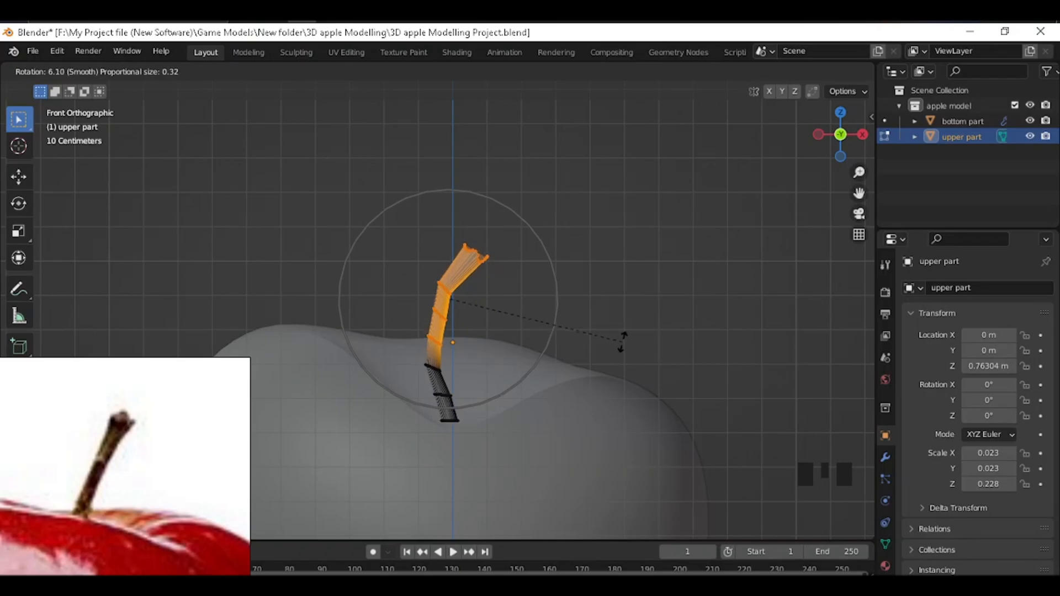
left_click(623, 334)
key("g")
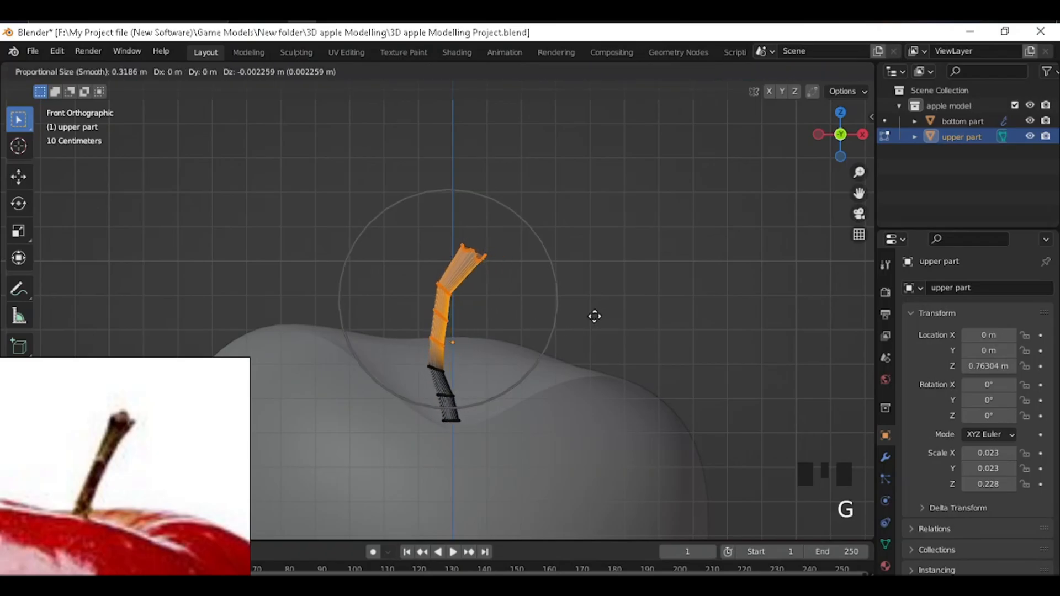
left_click(597, 315)
Step: Undo the recent ring rotations and moves on the upper stem
scroll(448, 290, "up", 4)
key("ctrl+z")
key("ctrl+z")
key("ctrl+z")
key("ctrl+z")
key("ctrl+z")
key("ctrl+z")
key("ctrl+z")
key("ctrl+z")
key("ctrl+z")
key("ctrl+z")
key("ctrl+z")
key("ctrl+z")
key("ctrl+z")
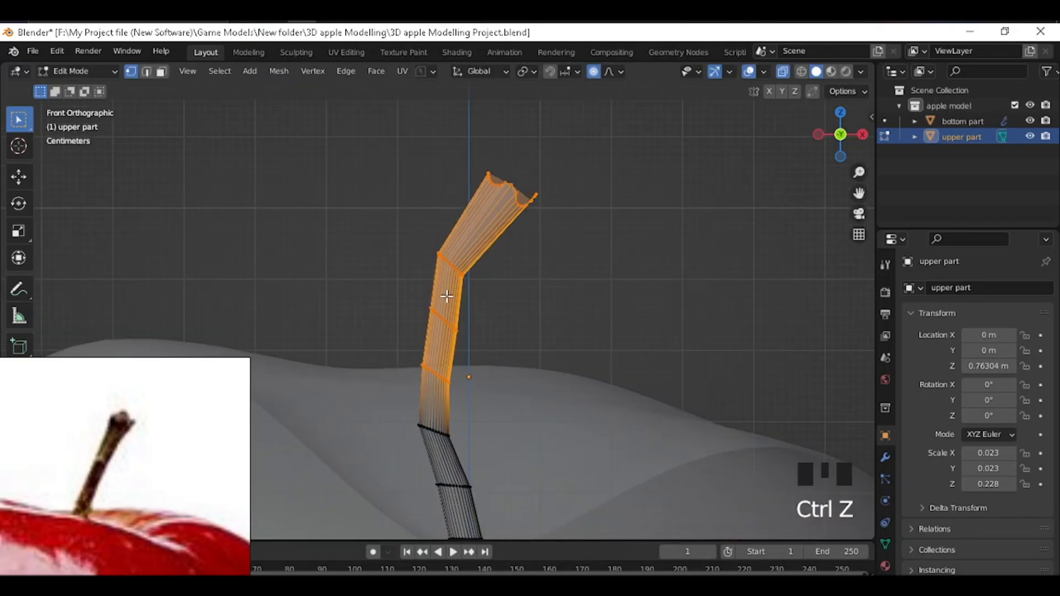
Step: Undo the earlier stem bends until the stem is straight again, keeping its flared, irregular tip
key("ctrl+z")
key("ctrl+z")
key("ctrl+z")
key("ctrl+z")
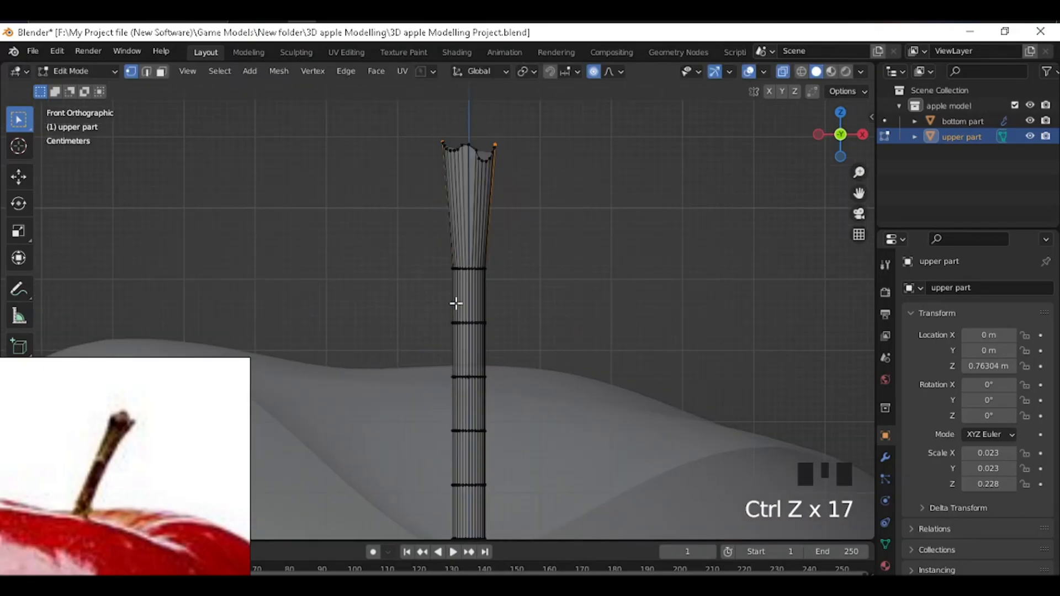
key("ctrl+shift+z")
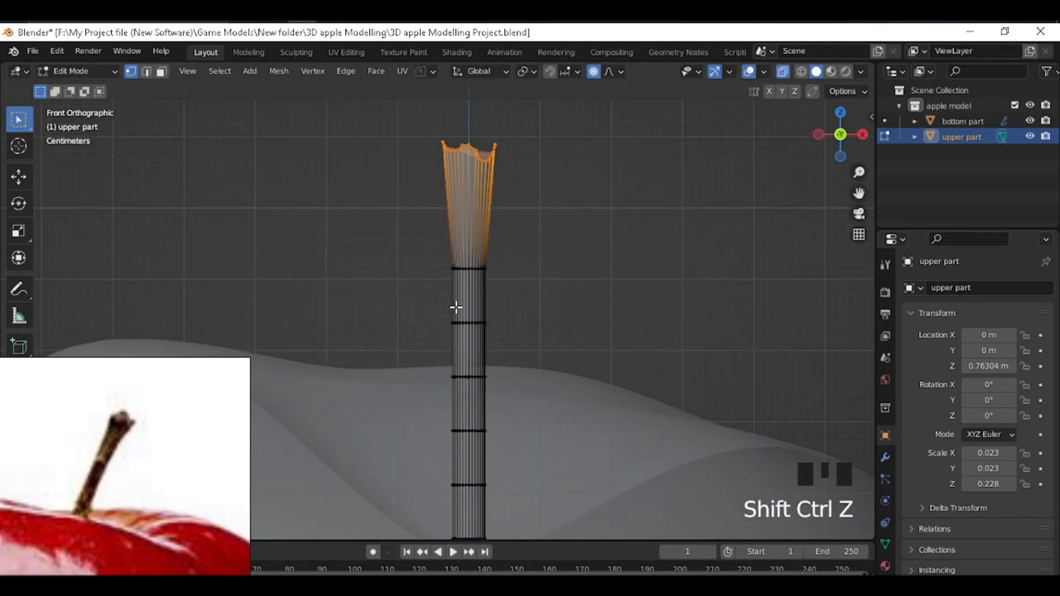
Step: Rotate the stem's middle ring about 23° in front view with a smooth proportional size of 0.22
left_click(485, 381)
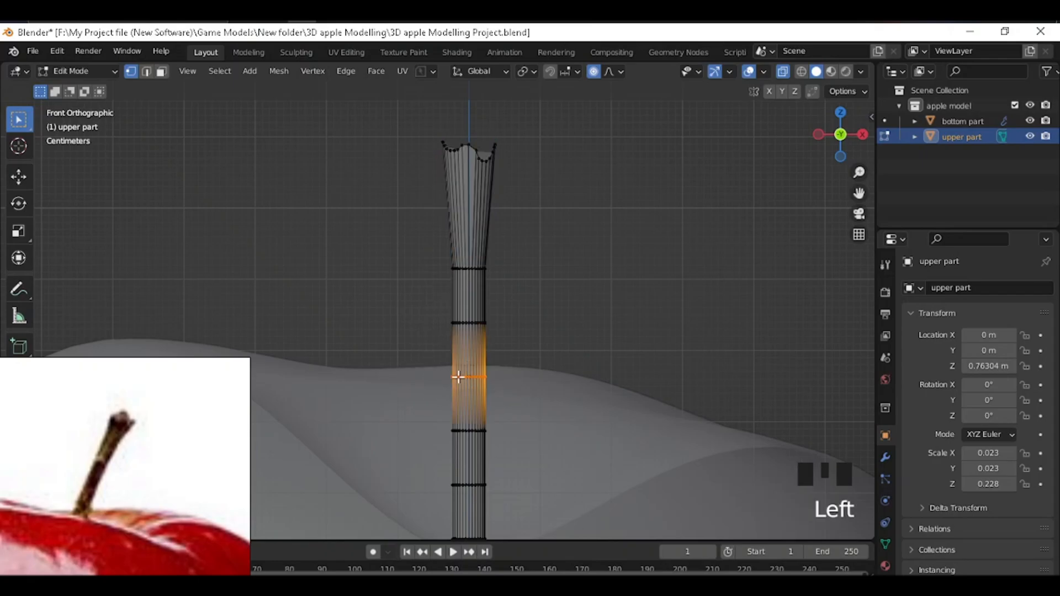
scroll(503, 378, "down", 3)
key("r")
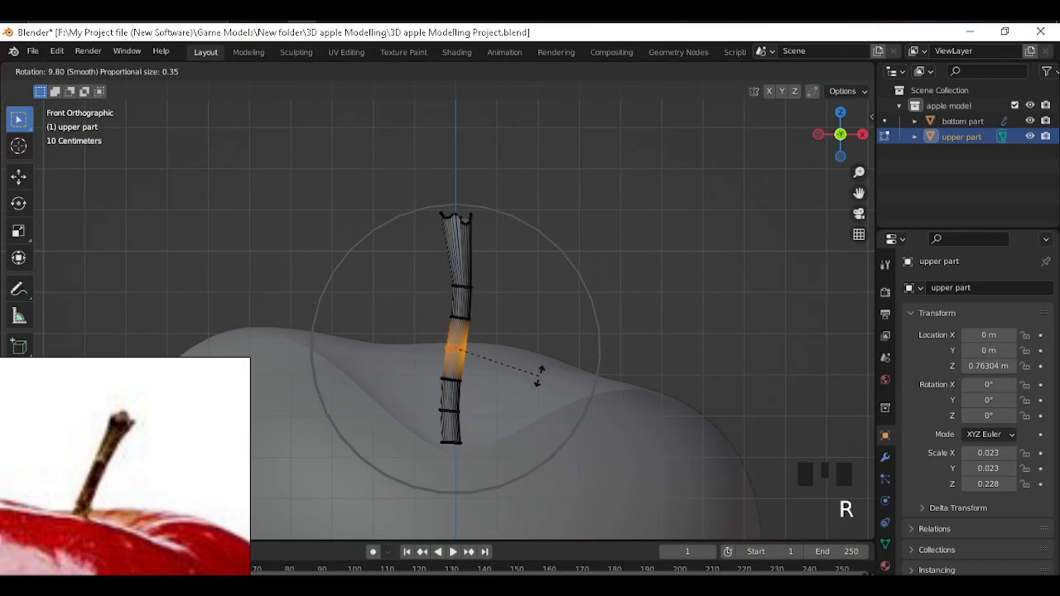
scroll(540, 377, "down", 2)
scroll(538, 381, "up", 4)
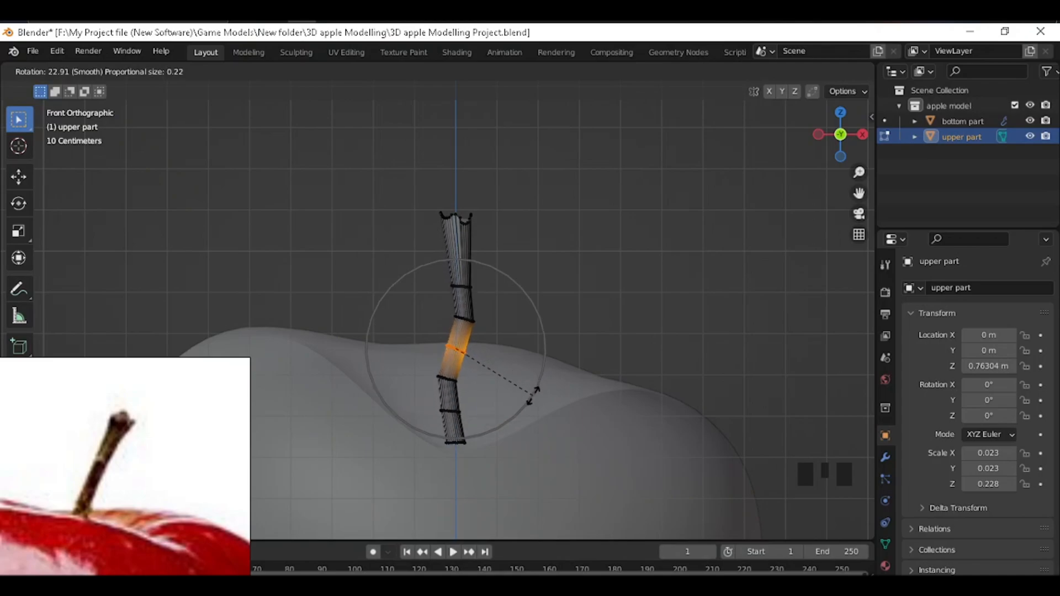
left_click(531, 385)
Step: Rotate the ring just below the flared tip about 29° with a proportional size of 0.22
left_click_drag(410, 248, 535, 309)
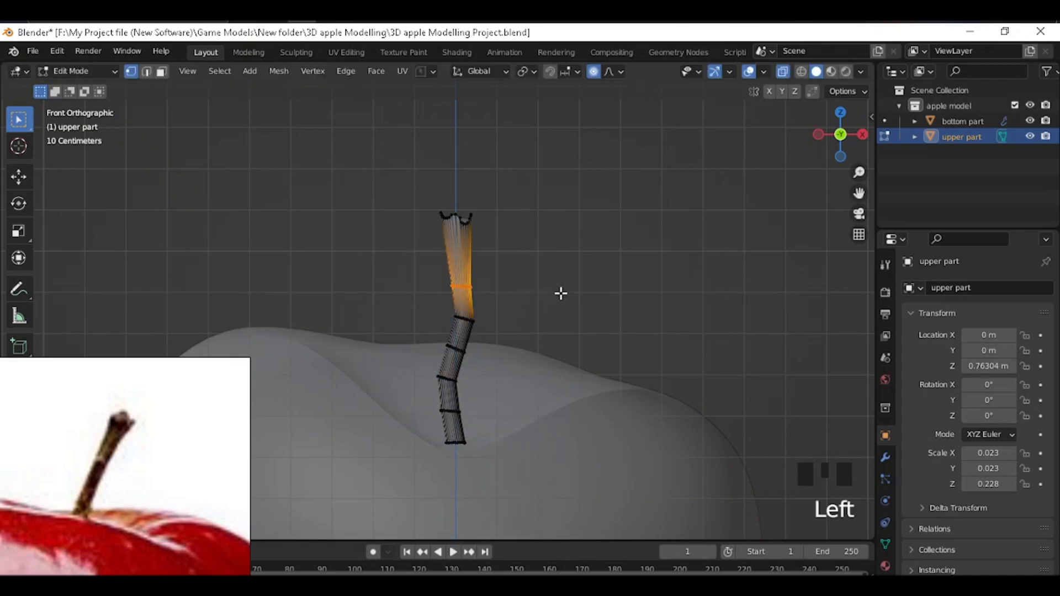
key("r")
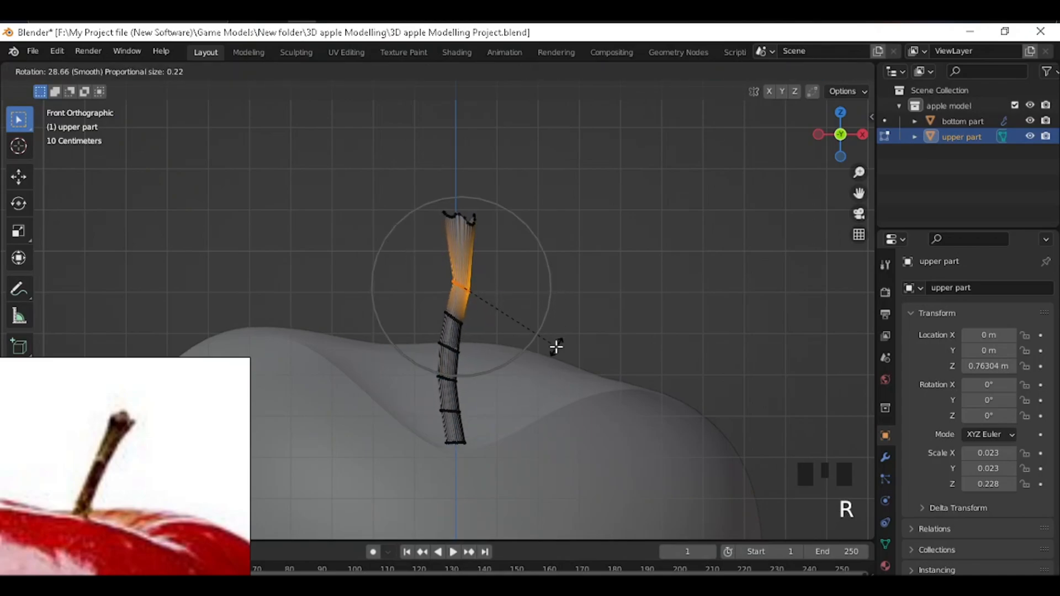
left_click(561, 338)
Step: Turn off proportional editing and move the tip ring right and slightly down so the stem's end leans over
left_click_drag(409, 181, 550, 240)
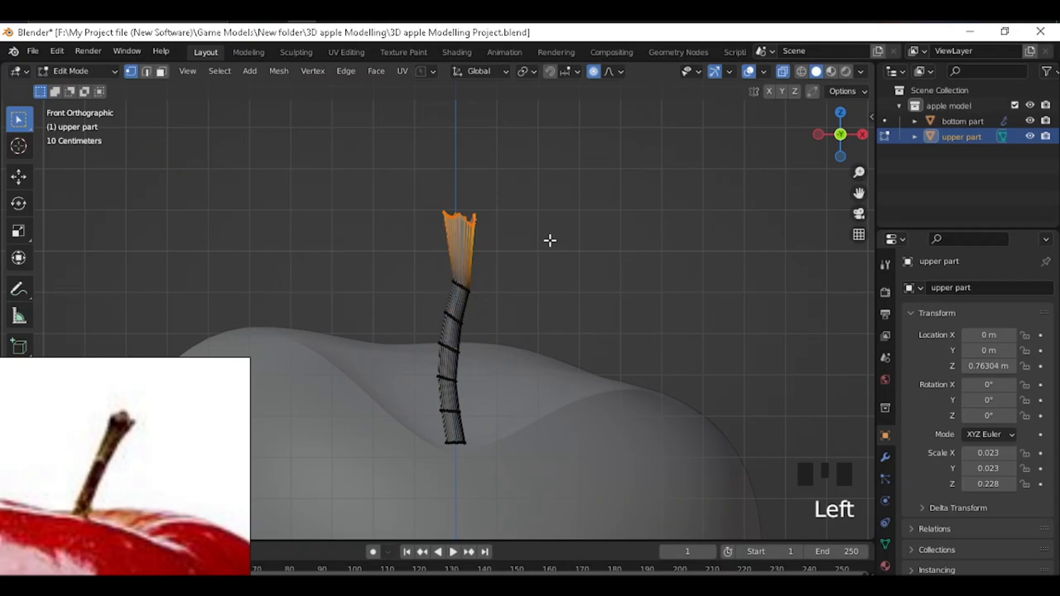
key("g")
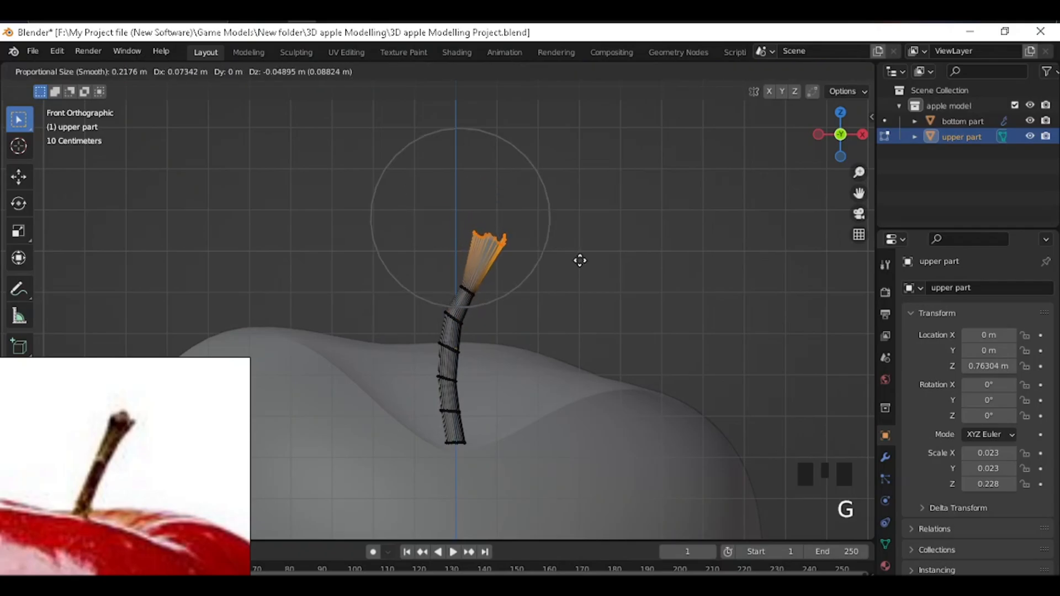
key("Escape")
left_click(590, 70)
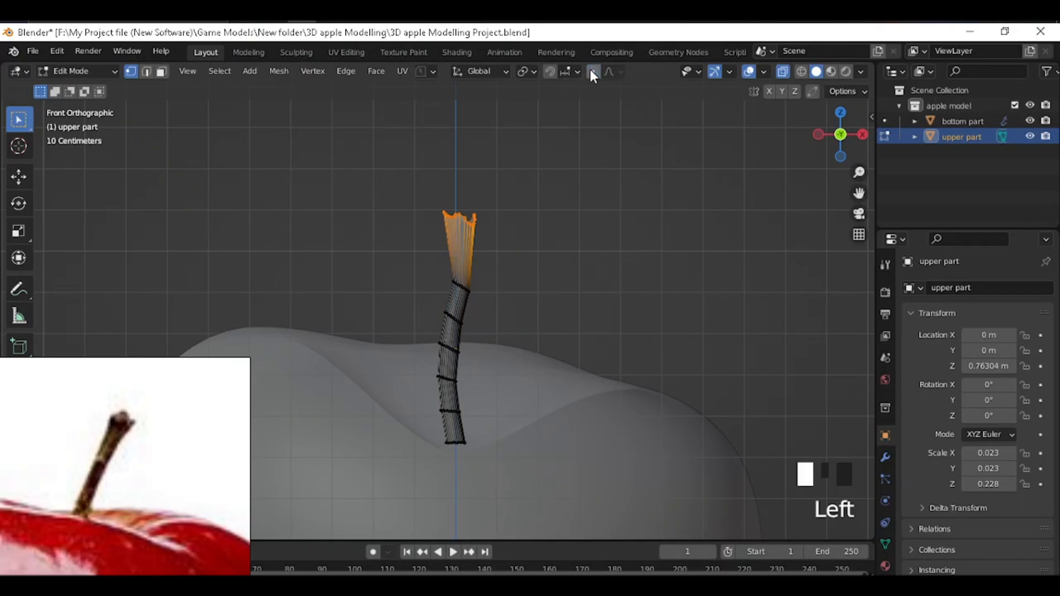
key("g")
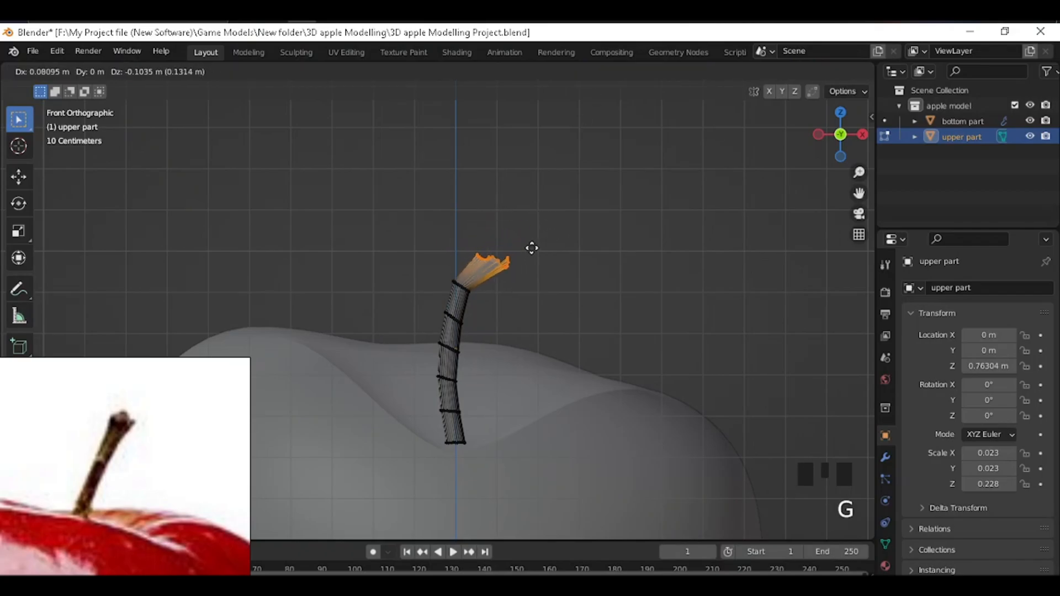
left_click(537, 234)
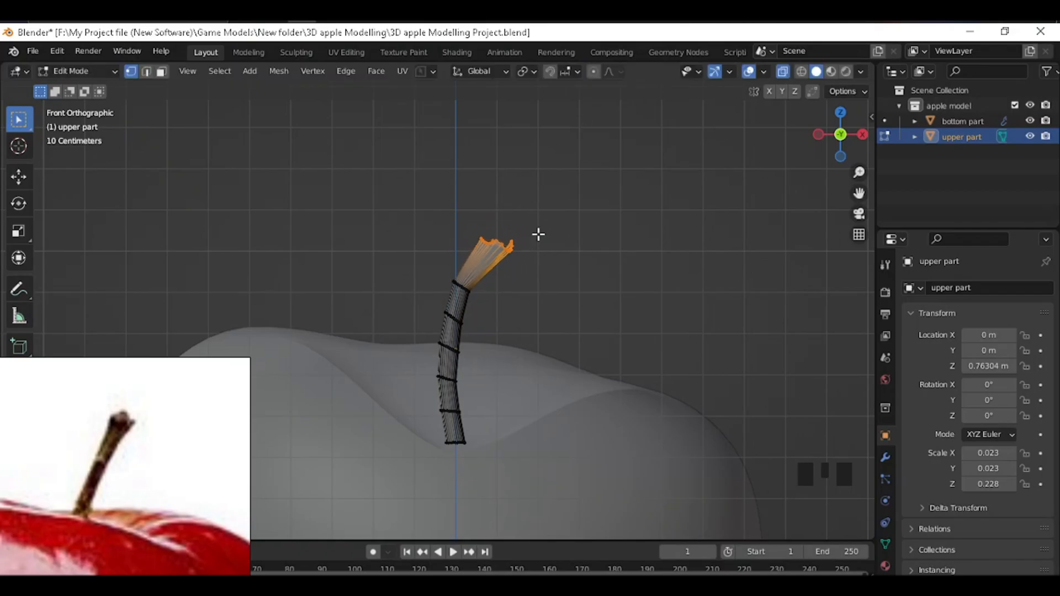
Step: Turn off X-ray, return the stem to Object Mode and shade it smooth
middle_click_drag(487, 253, 450, 268)
key("alt+z")
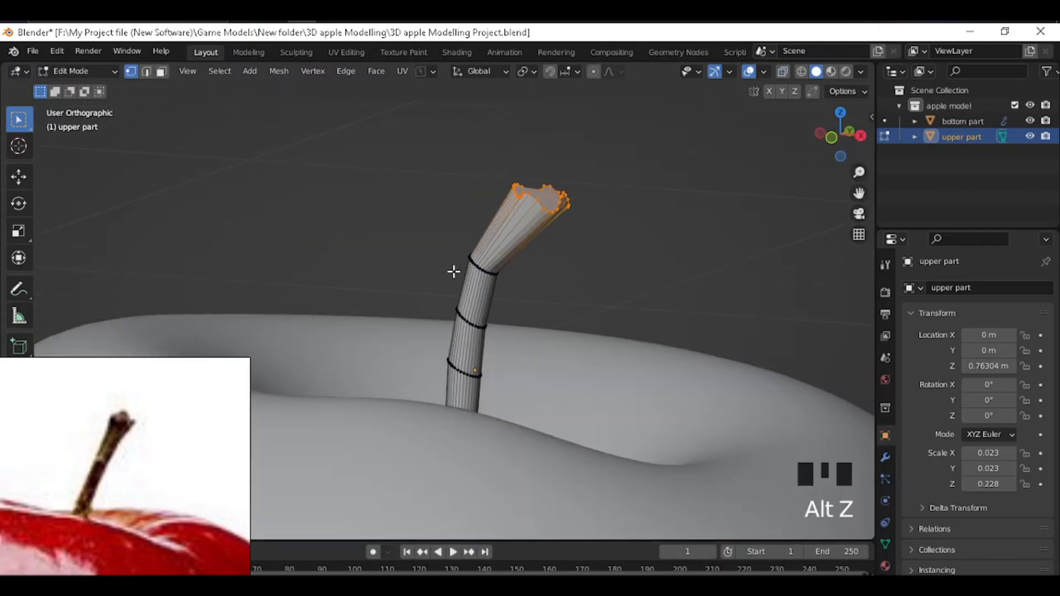
key("grave")
left_click(562, 201)
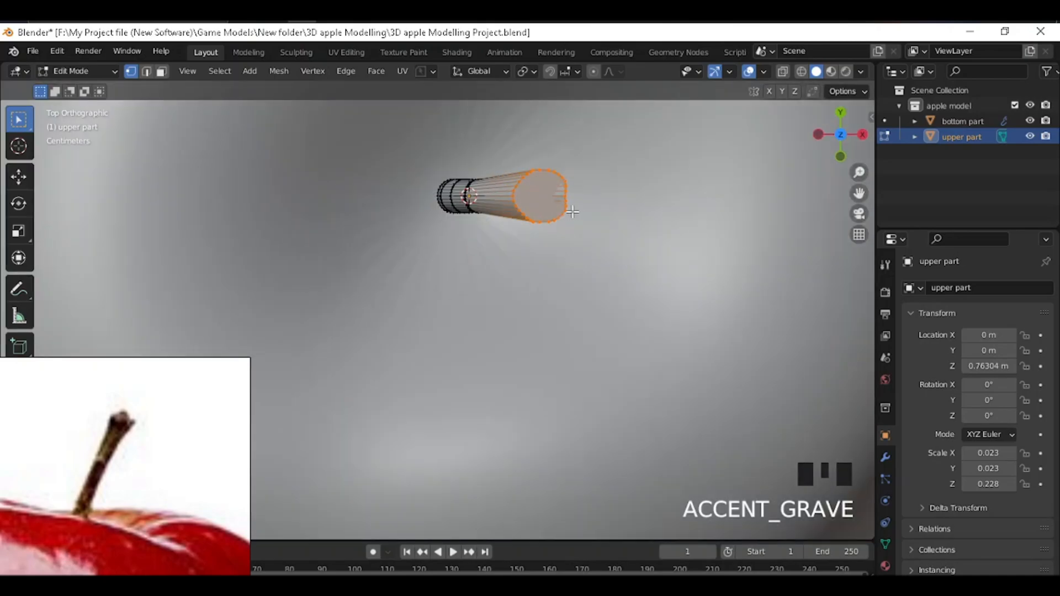
key("grave")
left_click(493, 166)
key("Tab")
left_click(474, 98)
scroll(547, 250, "down", 4)
middle_click_drag(548, 250, 491, 240)
right_click(465, 264)
left_click(465, 264)
Step: Enable Auto Smooth at 30° in the stem's mesh normals settings
scroll(485, 262, "up", 5)
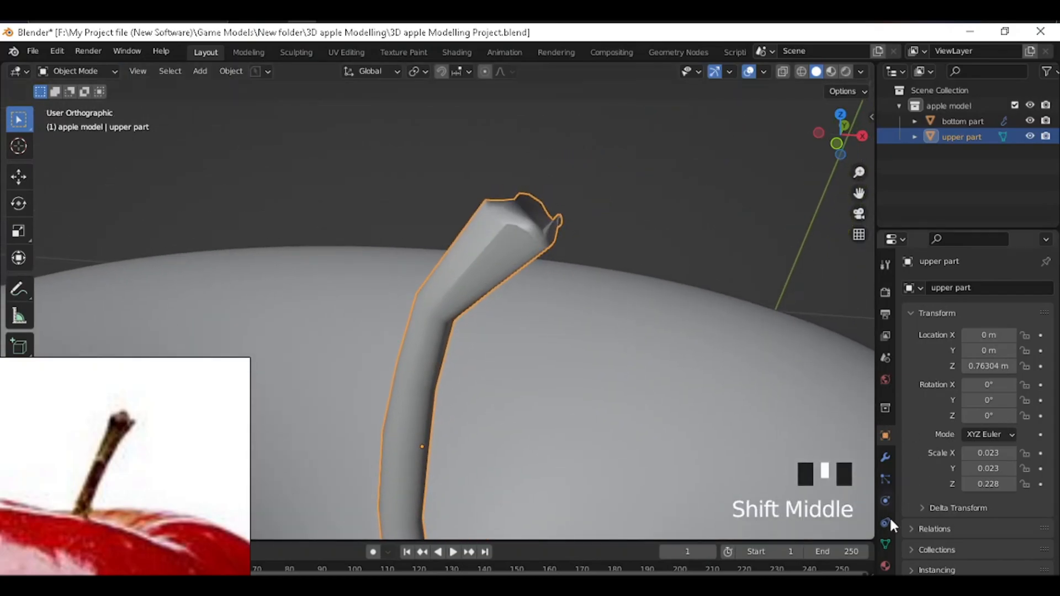
left_click(884, 545)
scroll(939, 525, "down", 2)
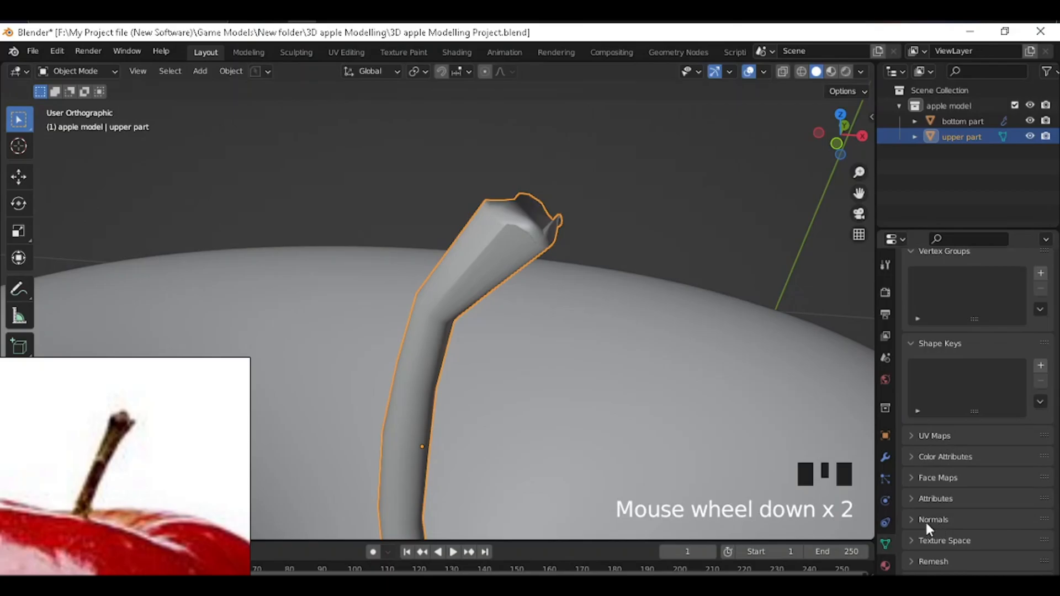
left_click(929, 521)
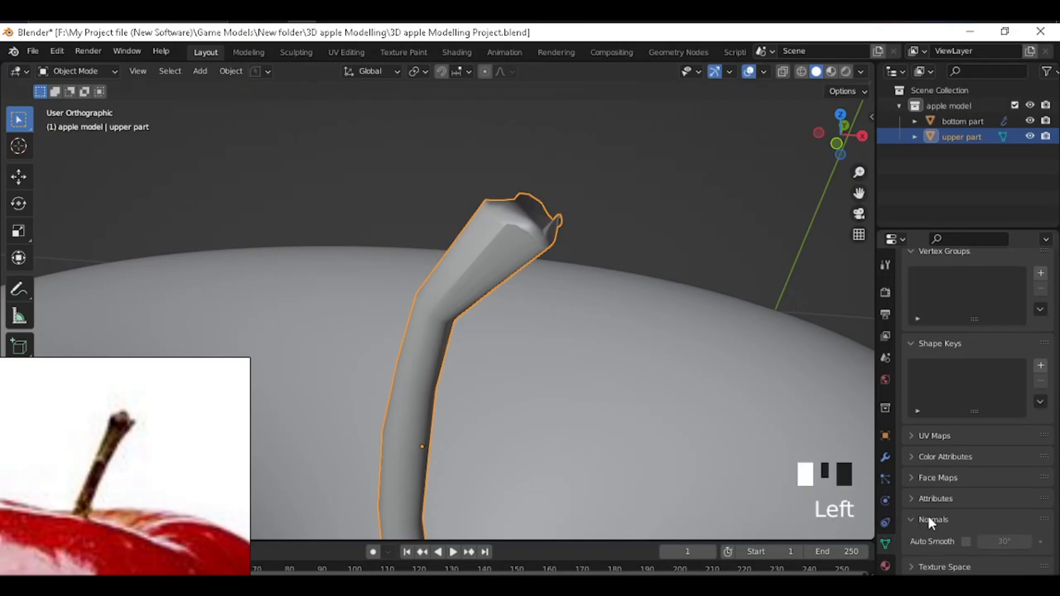
left_click(965, 541)
Step: Add a Subdivision Surface modifier with viewport level 2 to the stem
scroll(548, 251, "down", 3)
middle_click_drag(547, 251, 468, 277)
left_click(469, 277)
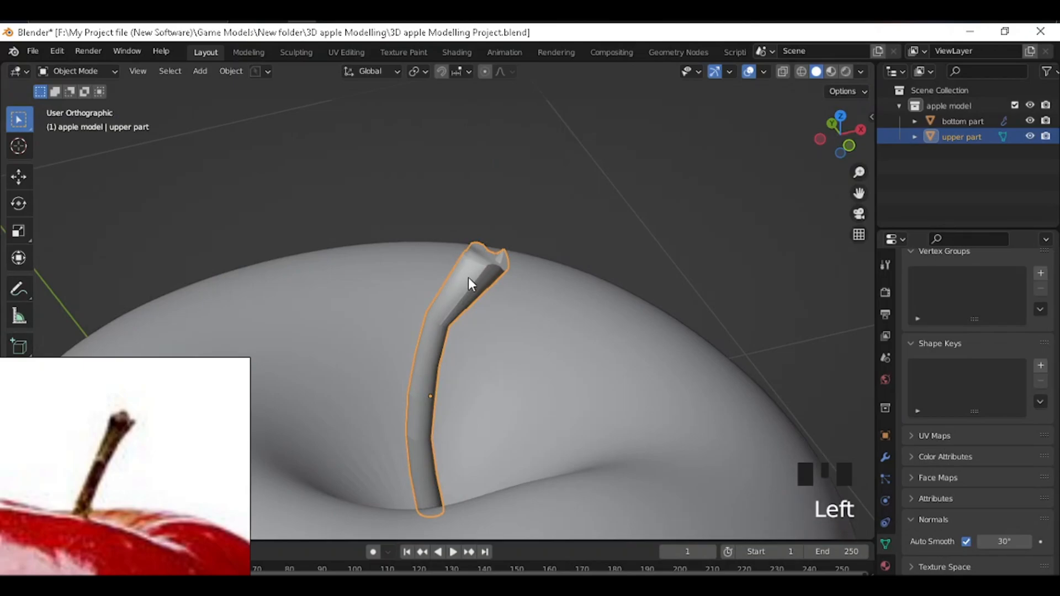
key("ctrl+2")
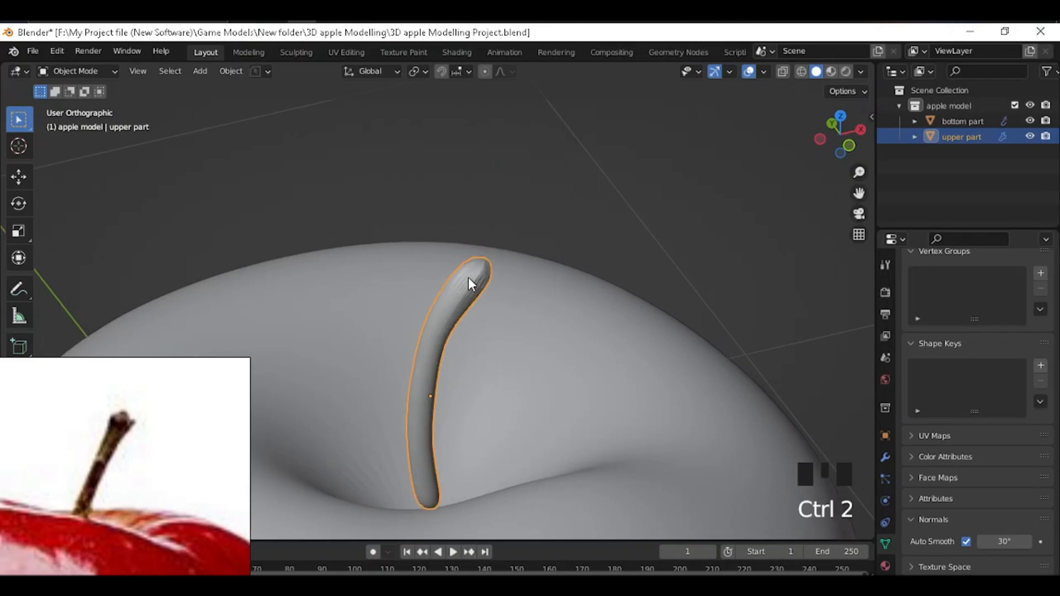
left_click(885, 458)
left_click(966, 353)
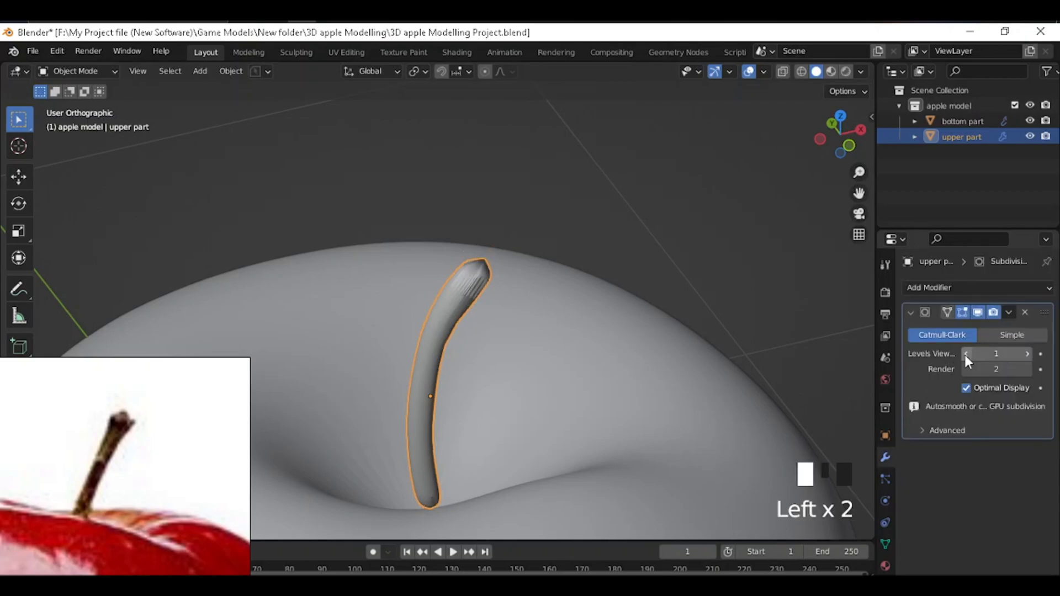
left_click(1028, 353)
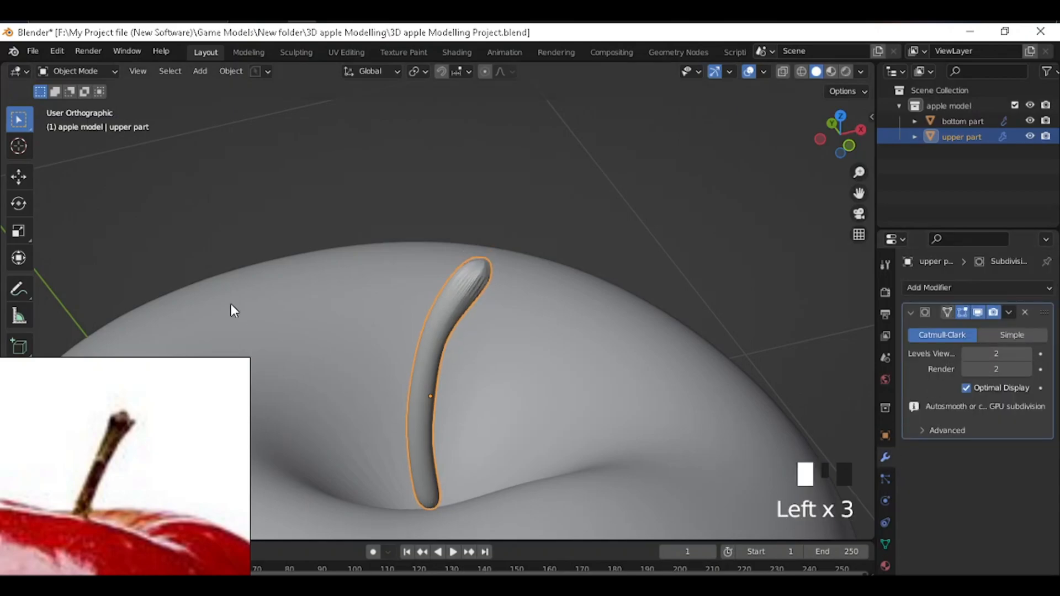
Step: Insert an edge loop around the stem, slide it up close to the flared tip, and return to Object Mode
key("Tab")
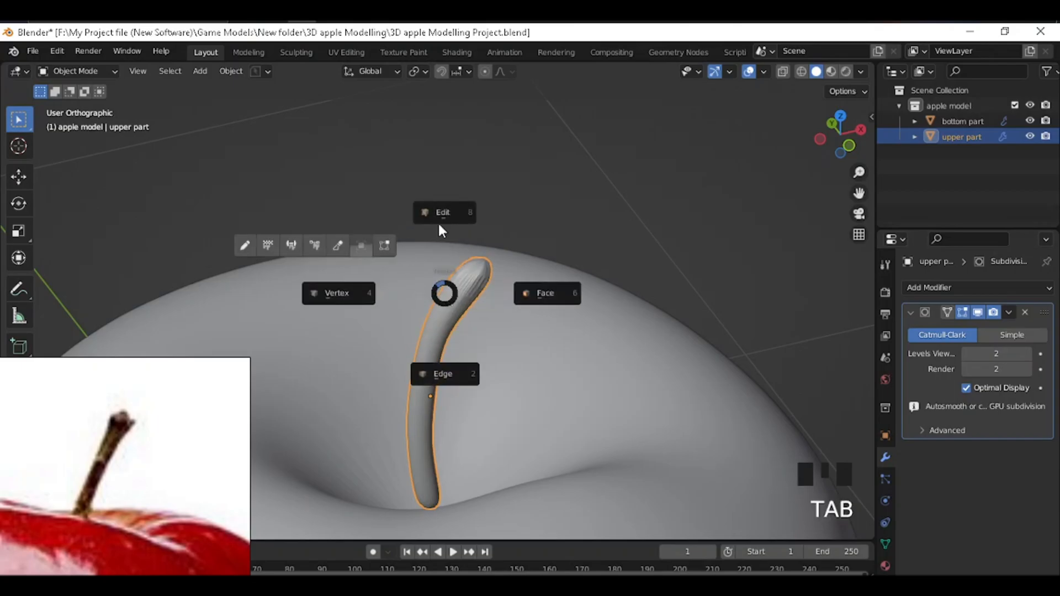
left_click(441, 223)
scroll(491, 273, "up", 3)
key("Tab")
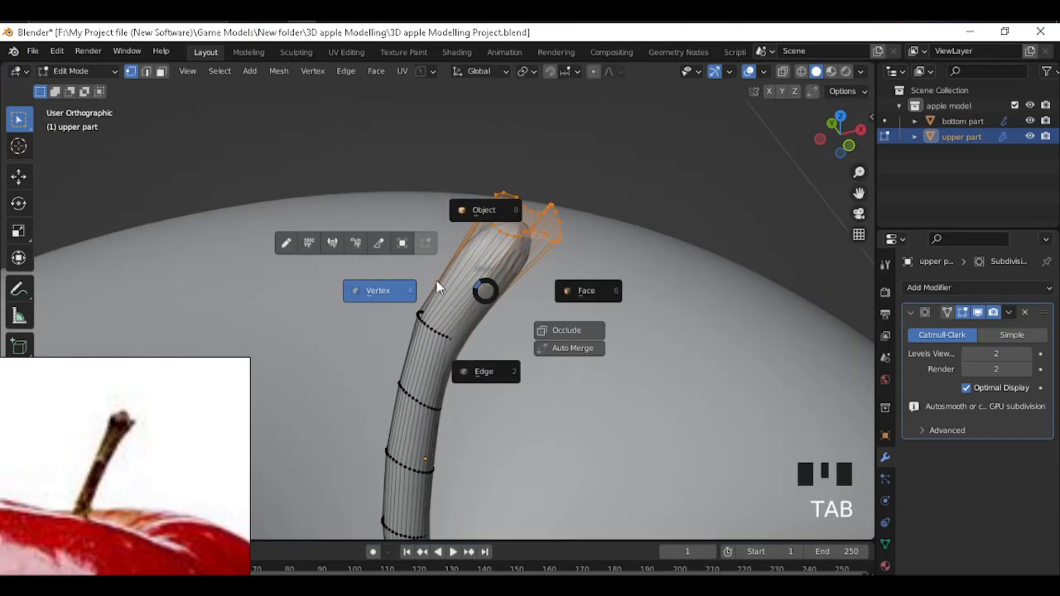
left_click(574, 299)
key("Tab")
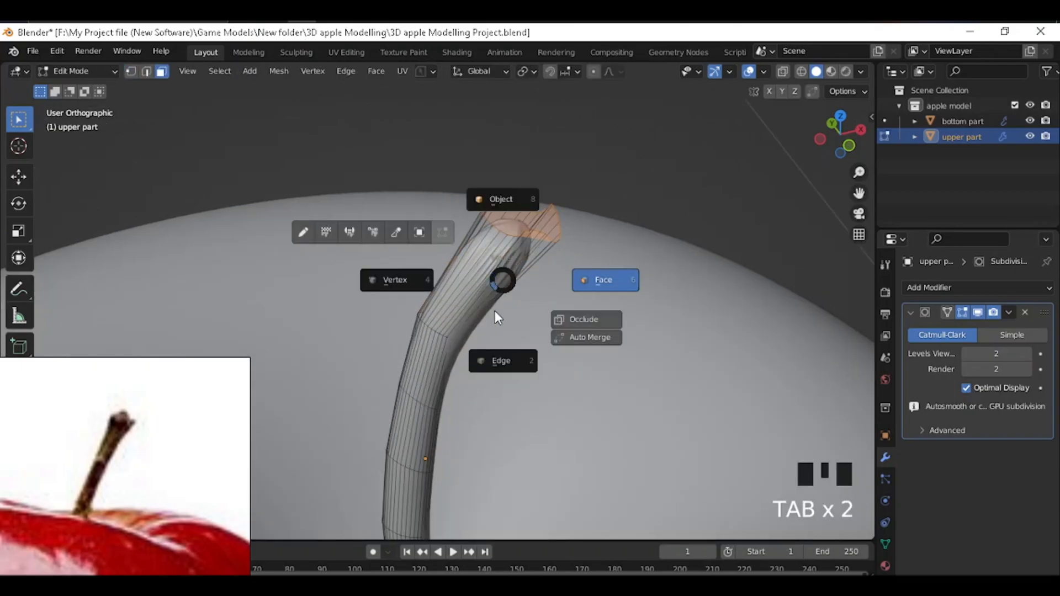
left_click(488, 359)
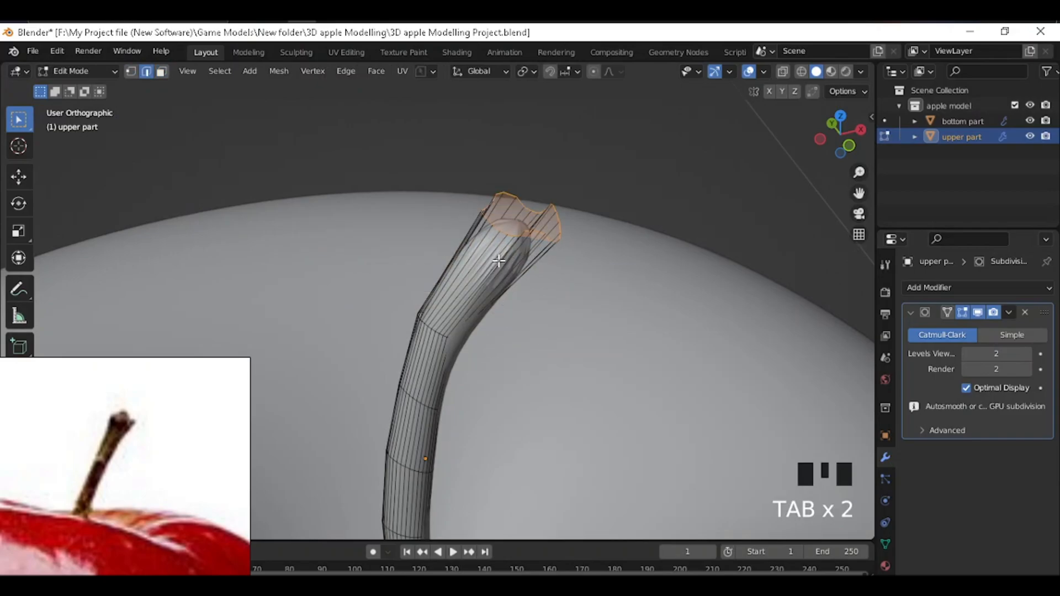
key("ctrl+r")
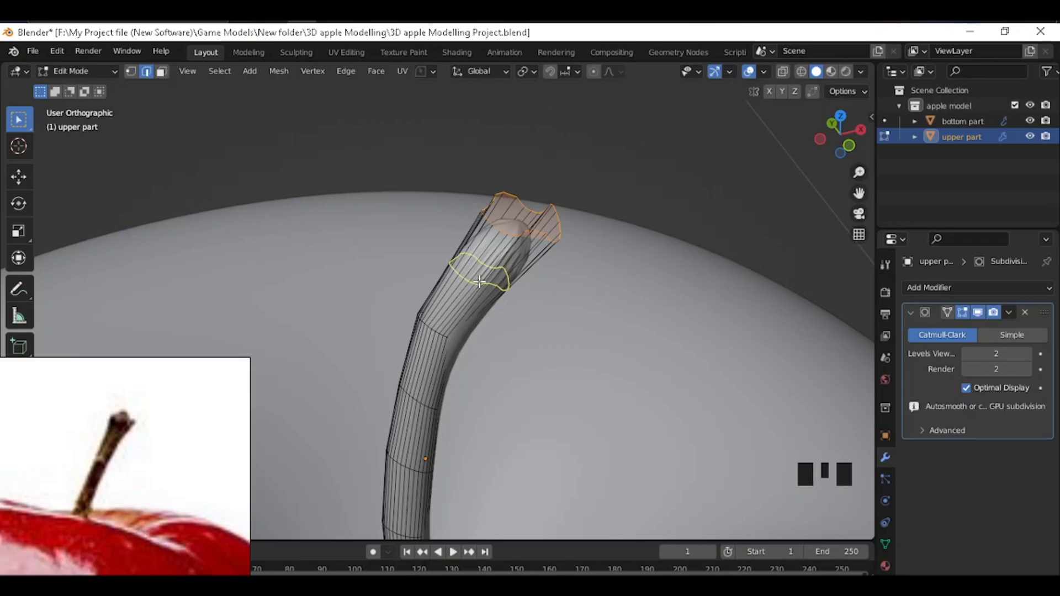
left_click(480, 280)
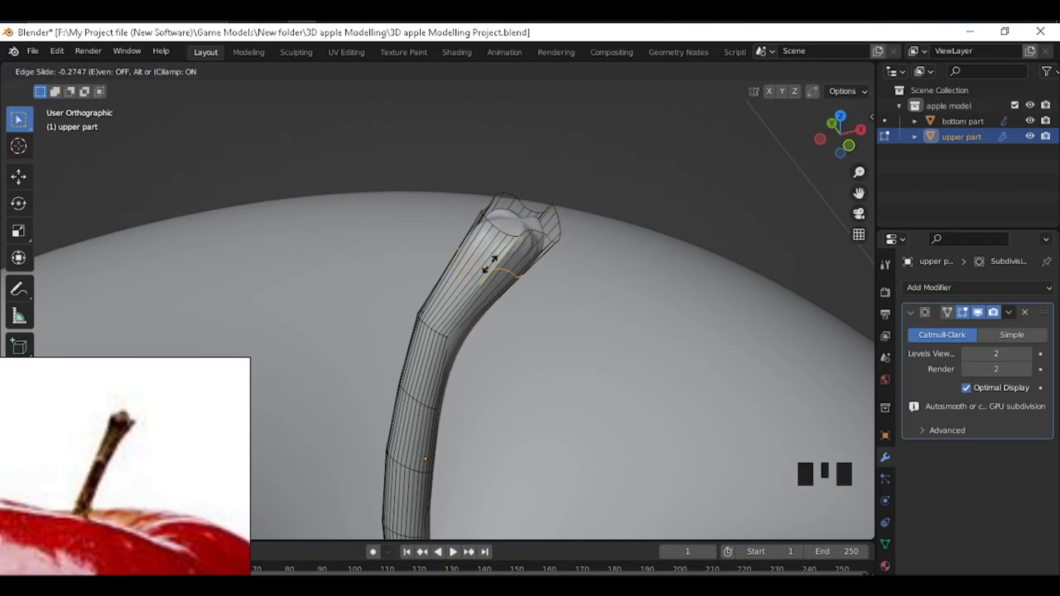
left_click(518, 237)
scroll(451, 305, "down", 2)
middle_click_drag(461, 315, 481, 245, "shift")
left_click(625, 173)
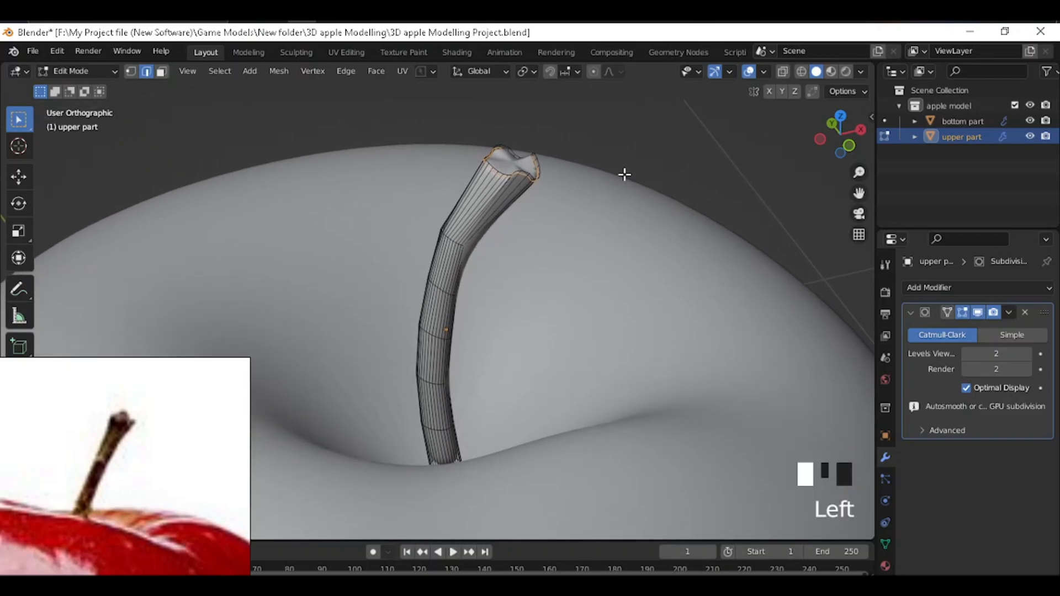
key("Tab")
left_click(621, 99)
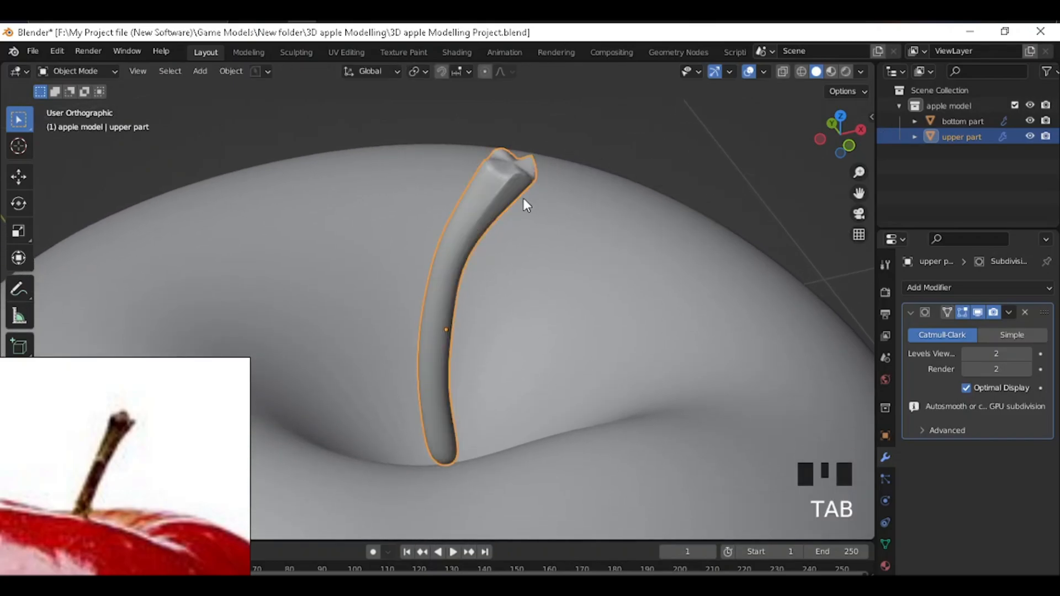
Step: Examine the stem's tip up close from the side and above, and apply smooth shading to the stem again
scroll(524, 199, "up", 2)
middle_click_drag(524, 199, 486, 218, "shift")
scroll(494, 213, "up", 2)
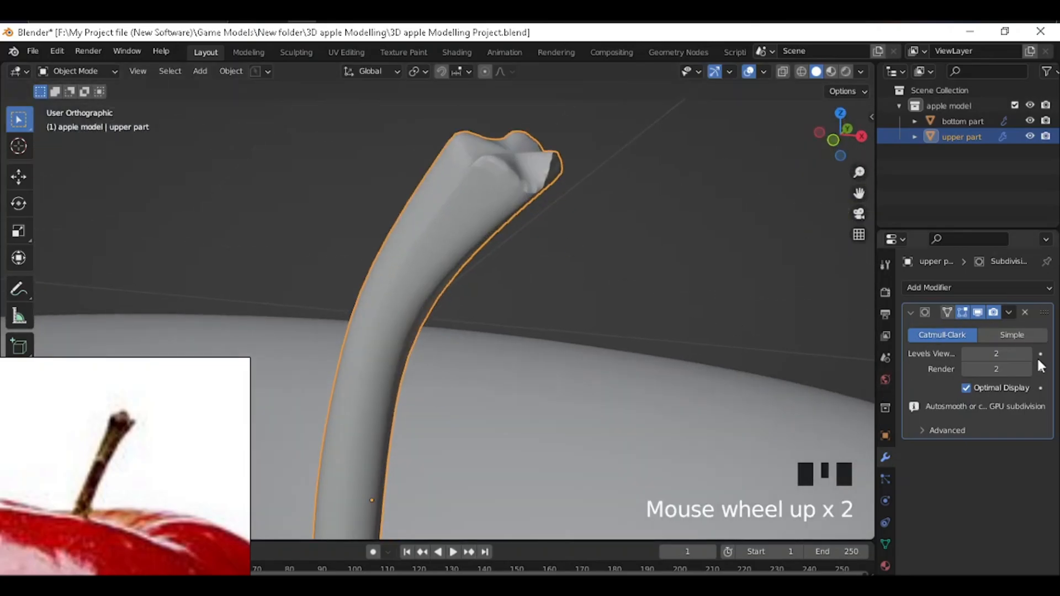
middle_click_drag(468, 193, 466, 261)
left_click(468, 292)
right_click(469, 293)
left_click(448, 293)
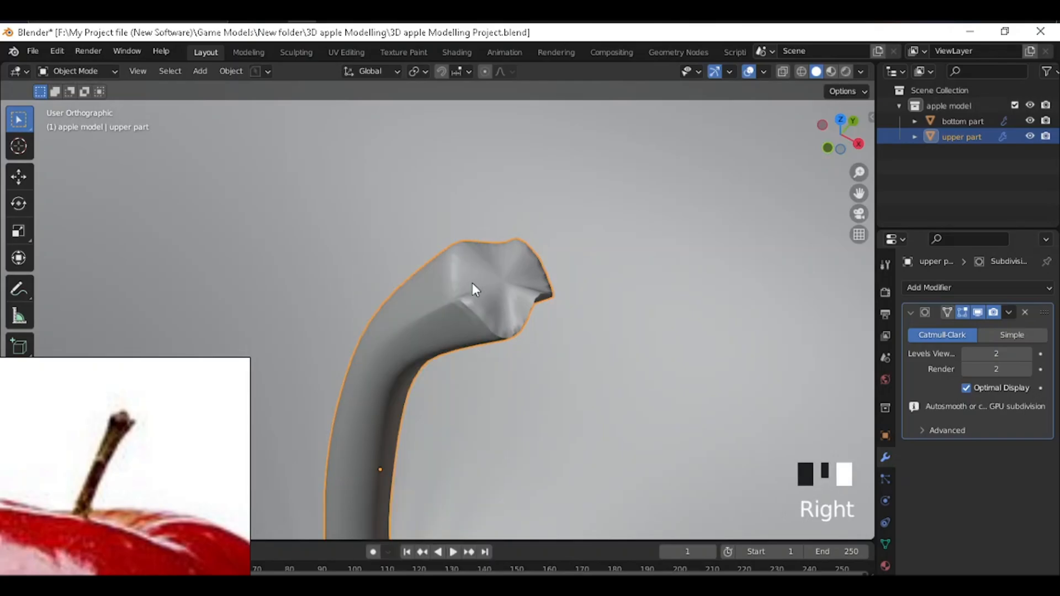
Step: Insert an edge loop around the lowest section of the stem and slide it down close to the base
scroll(472, 285, "down", 3)
middle_click_drag(453, 323, 549, 172)
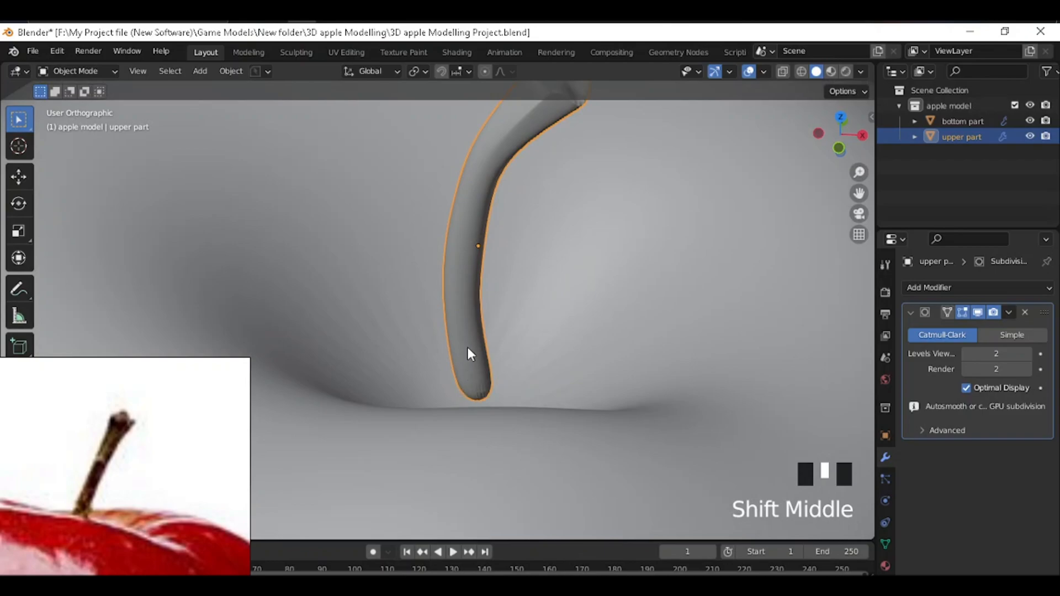
middle_click_drag(468, 368, 493, 269, "shift")
key("Tab")
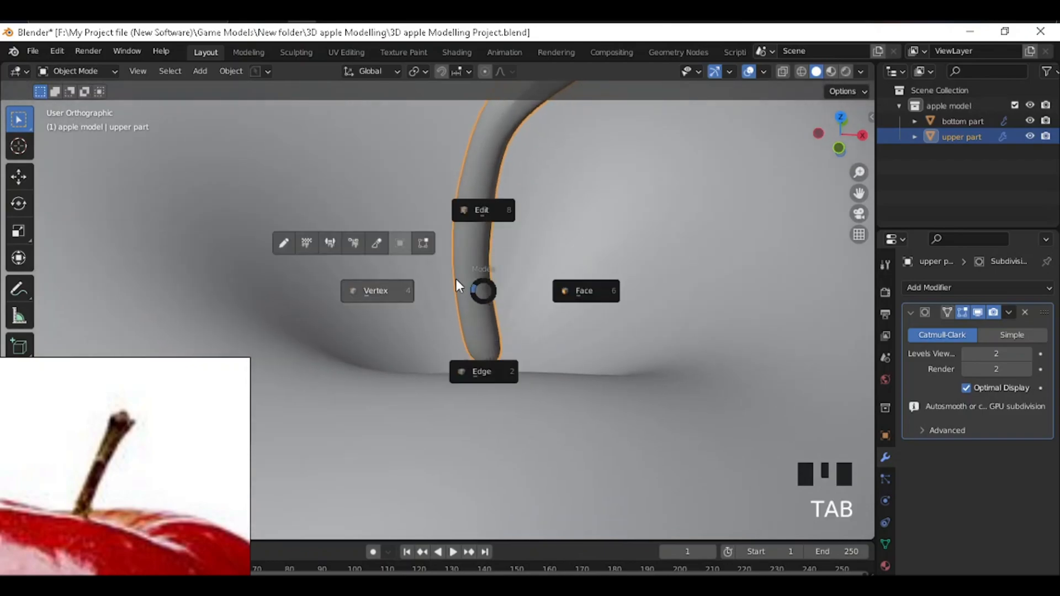
left_click(503, 209)
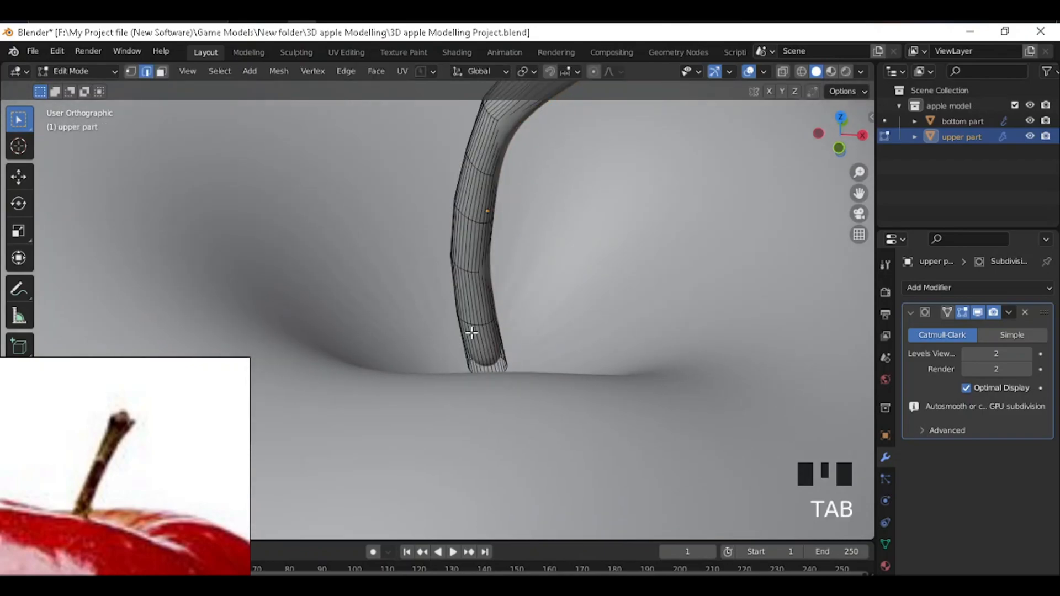
key("ctrl+r")
left_click(484, 365)
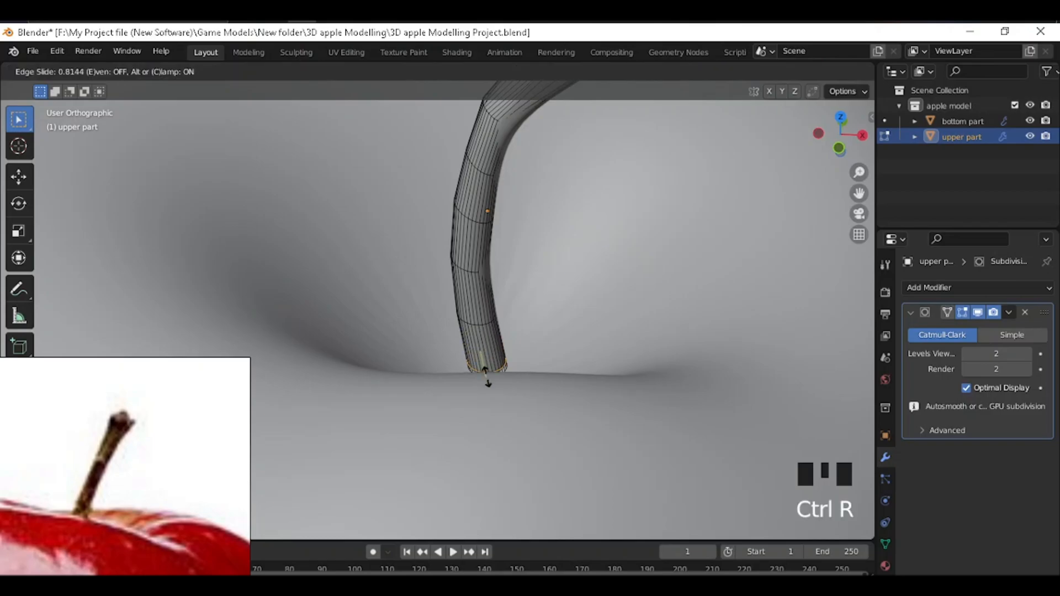
left_click(486, 378)
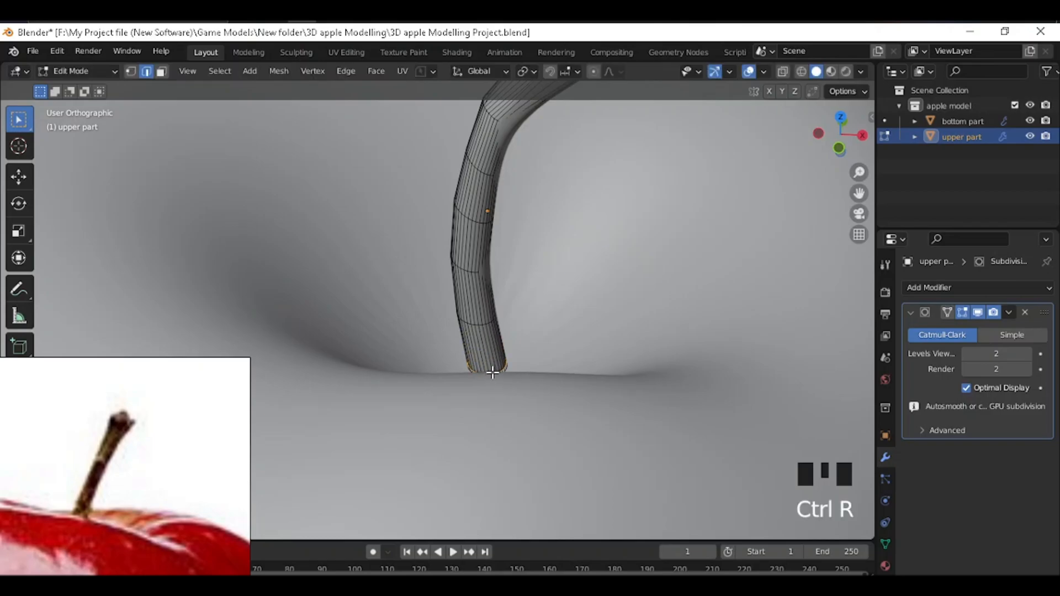
Step: Turn on X-ray and move the stem's bottom end down along Z, deeper into the apple
key("alt+z")
scroll(450, 349, "down", 4)
left_click_drag(419, 323, 495, 370)
key("g")
key("z")
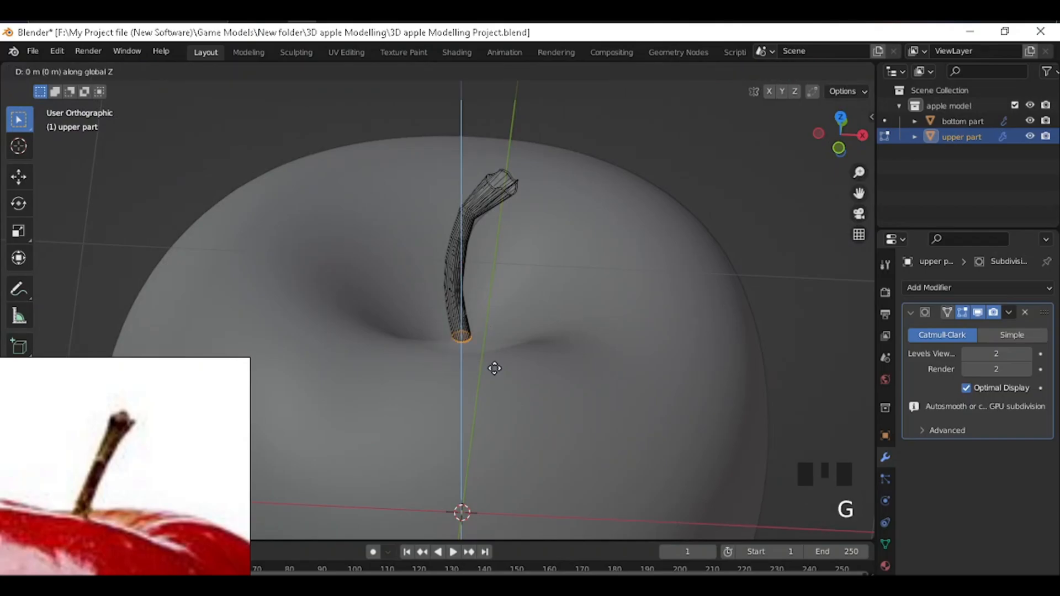
left_click(491, 399)
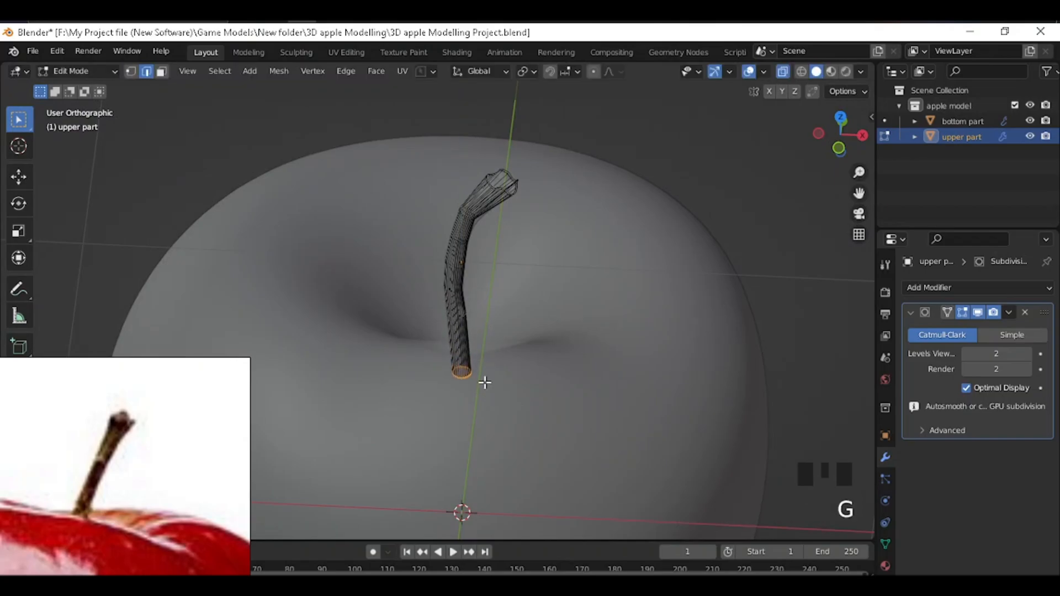
Step: Switch to vertex selection and scale the stem's flared tip section down slightly
scroll(489, 393, "down", 2)
middle_click_drag(466, 326, 475, 278)
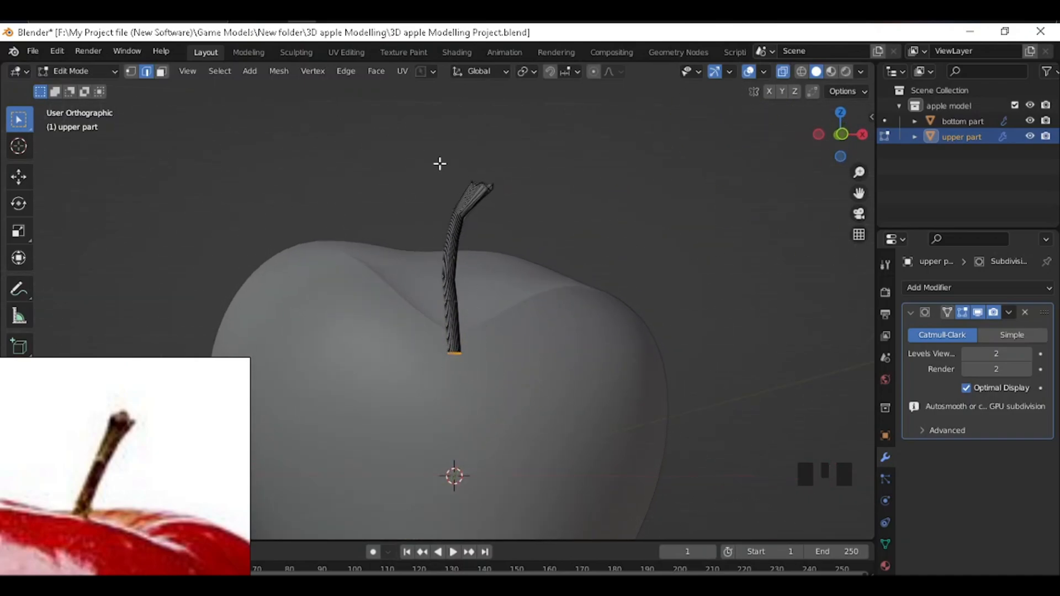
scroll(469, 157, "up", 3)
middle_click_drag(468, 156, 446, 337, "shift")
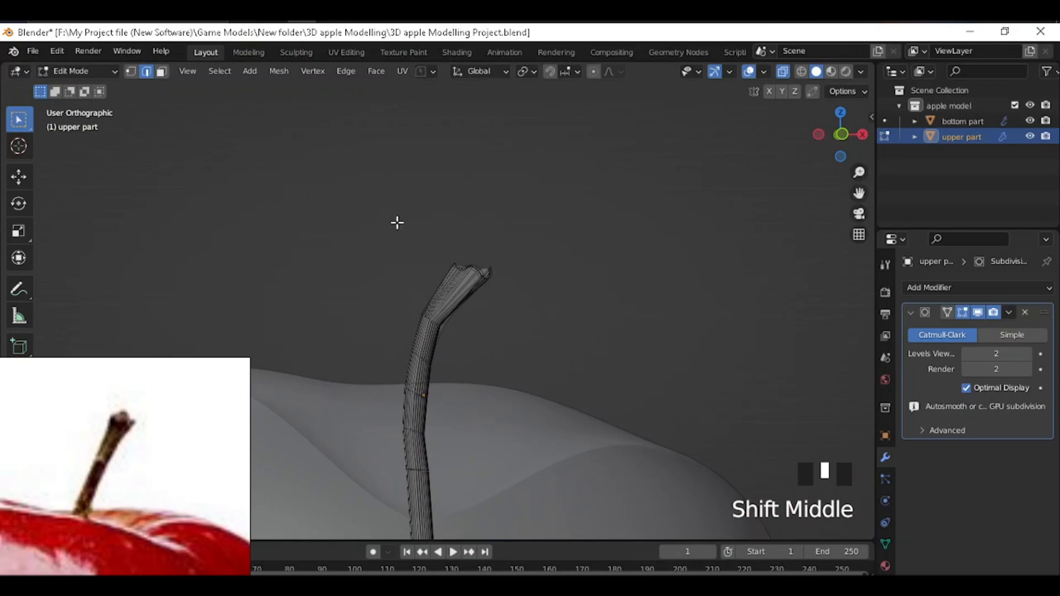
left_click_drag(389, 232, 570, 329)
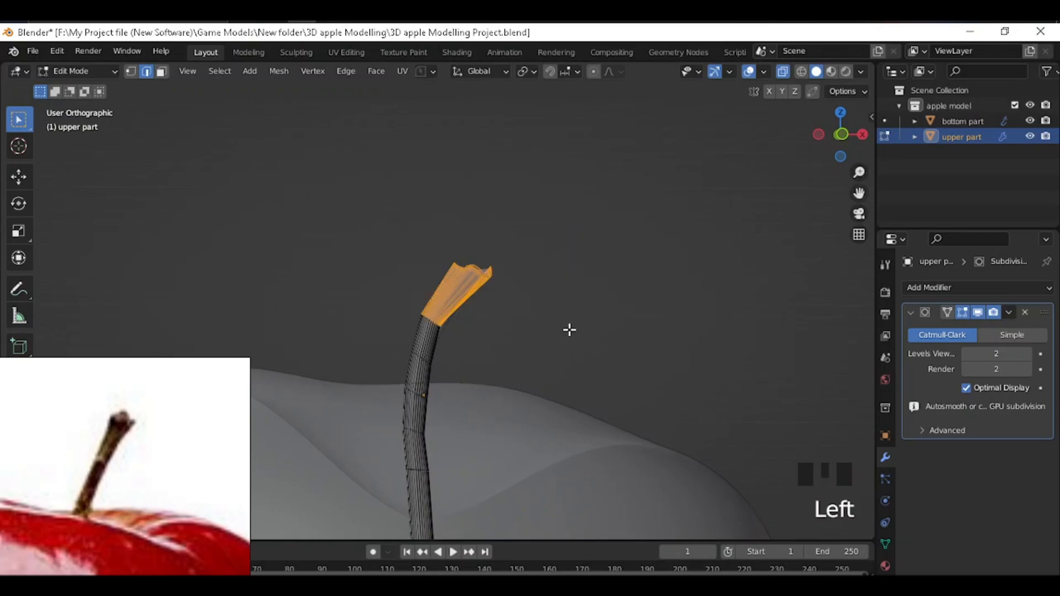
key("Tab")
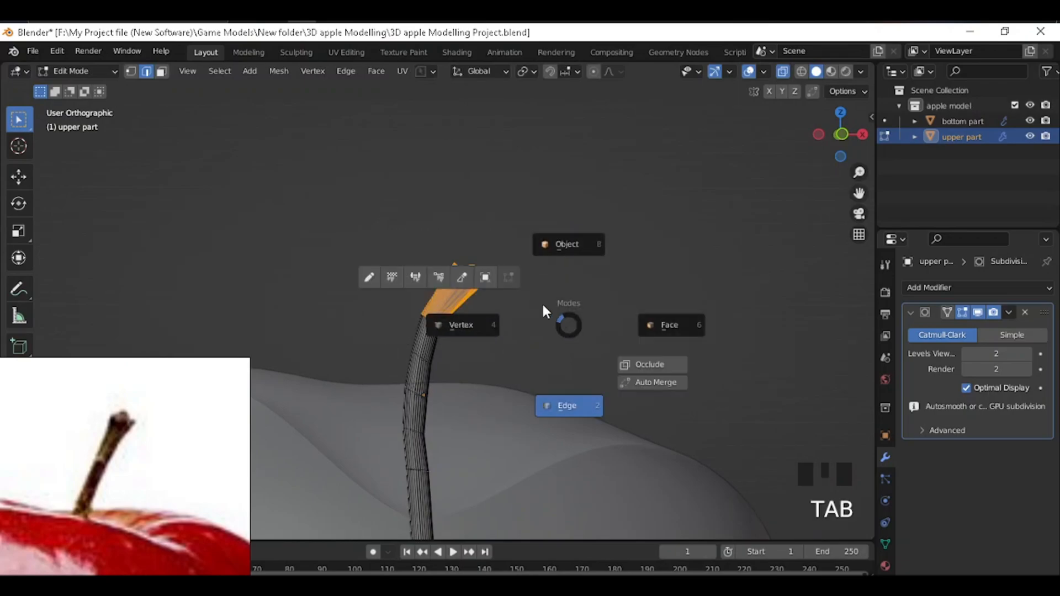
scroll(496, 321, "up", 3)
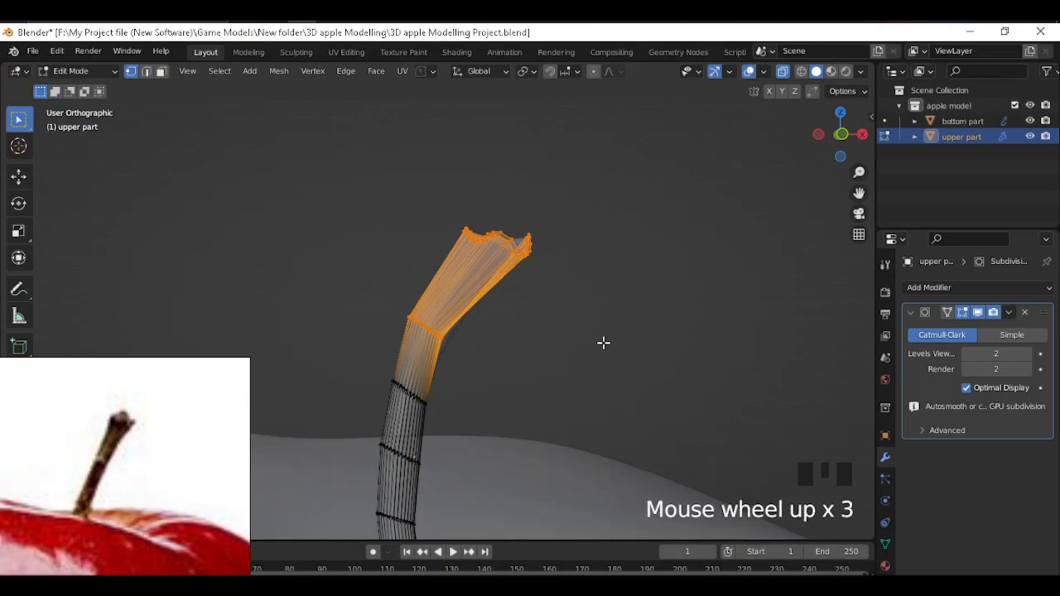
key("s")
left_click(637, 351)
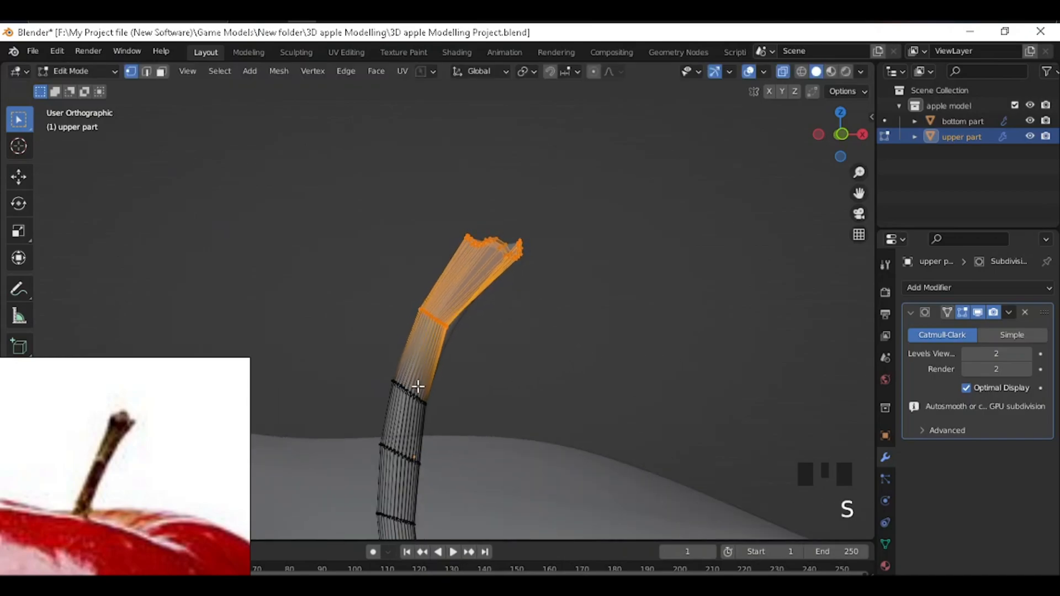
Step: Scale down the edge loops along the middle of the stem to make it slightly thinner
scroll(381, 364, "down", 3)
left_click_drag(358, 330, 466, 519)
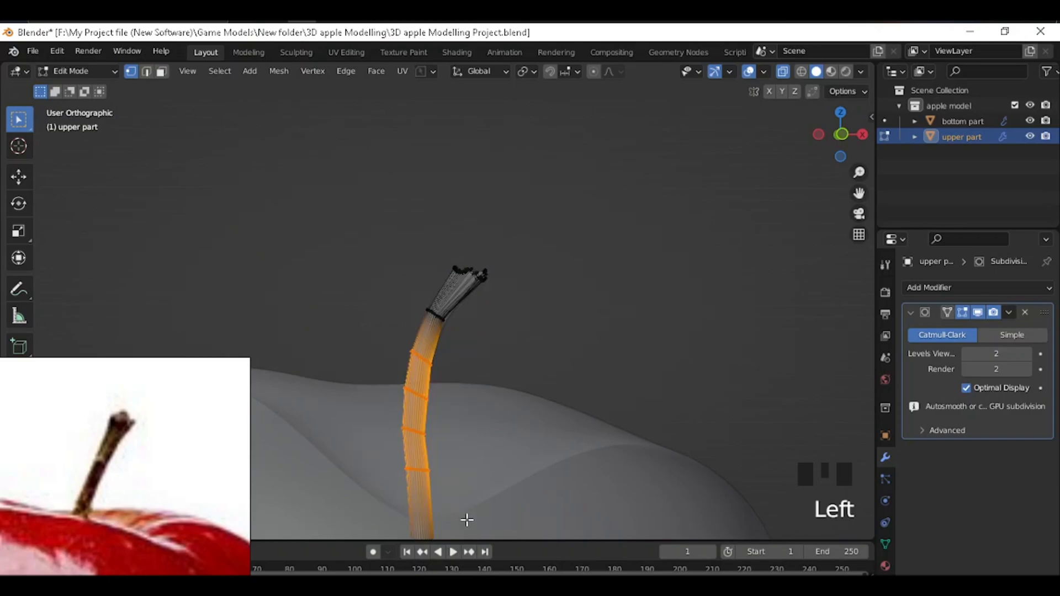
key("s")
left_click(565, 412)
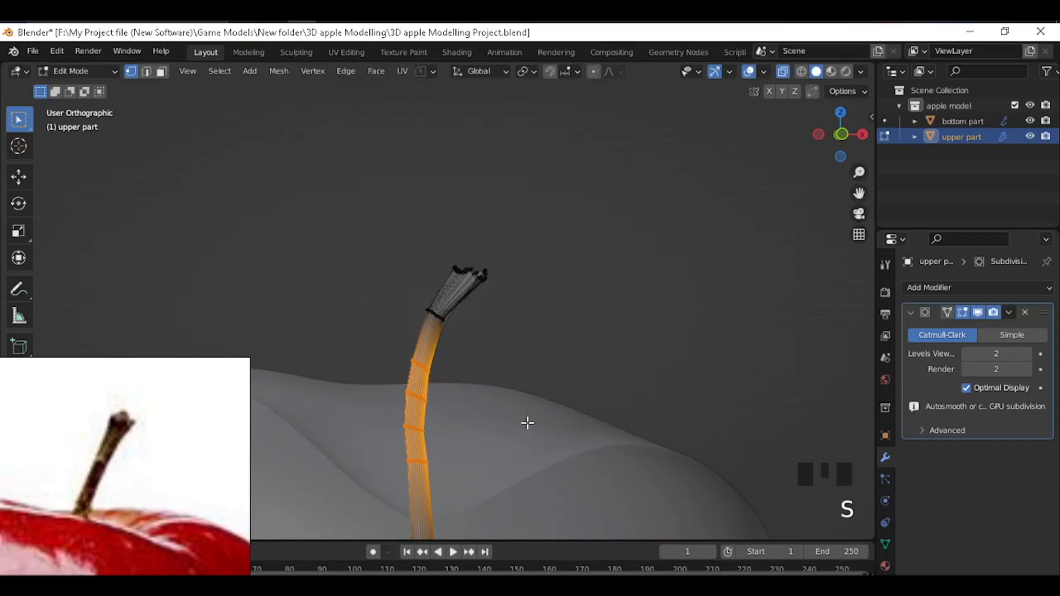
Step: Lower the two lower-middle edge loops of the stem along Z to space them more evenly
left_click_drag(367, 449, 479, 477)
key("g")
key("z")
left_click(516, 487)
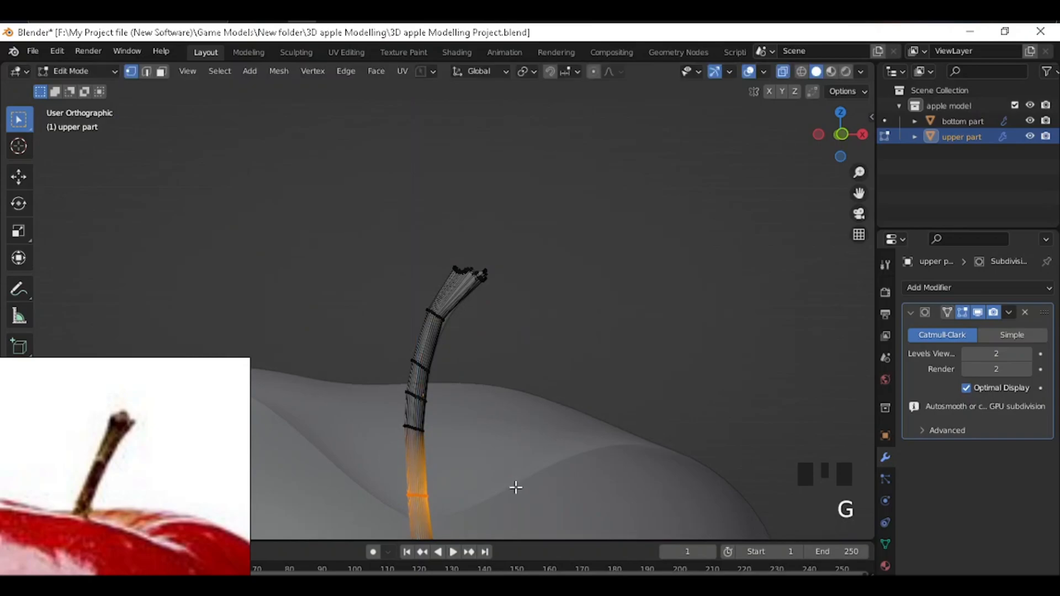
left_click_drag(391, 408, 454, 461)
key("g")
key("z")
left_click(517, 440)
Step: Shift the next two edge loops up the stem sideways toward +X, rotating the upper one to follow the lean
left_click_drag(386, 377, 452, 418)
left_click_drag(388, 383, 455, 415)
key("g")
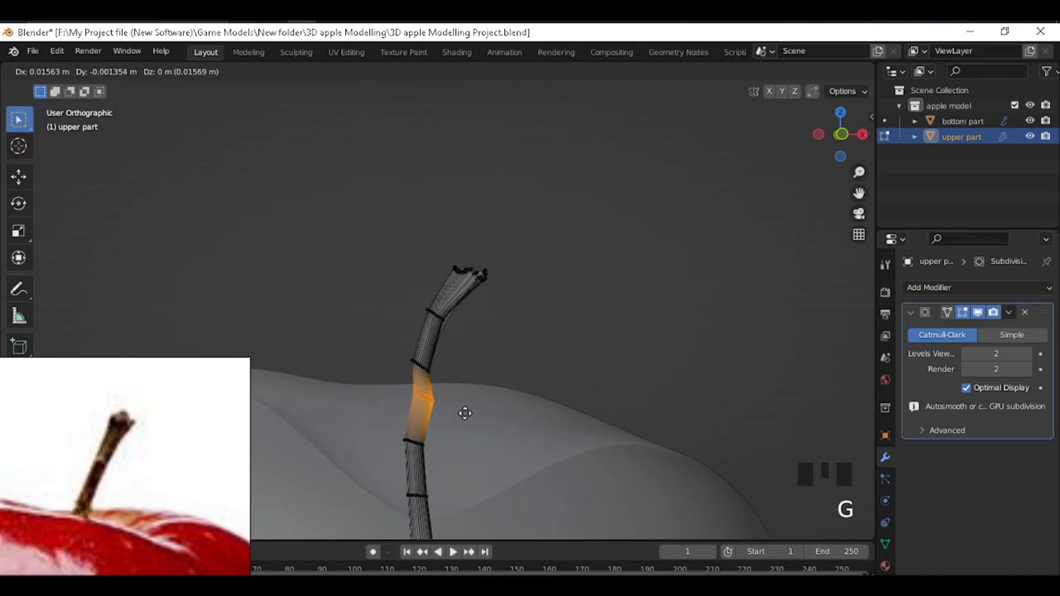
left_click(466, 421)
left_click_drag(397, 346, 464, 390)
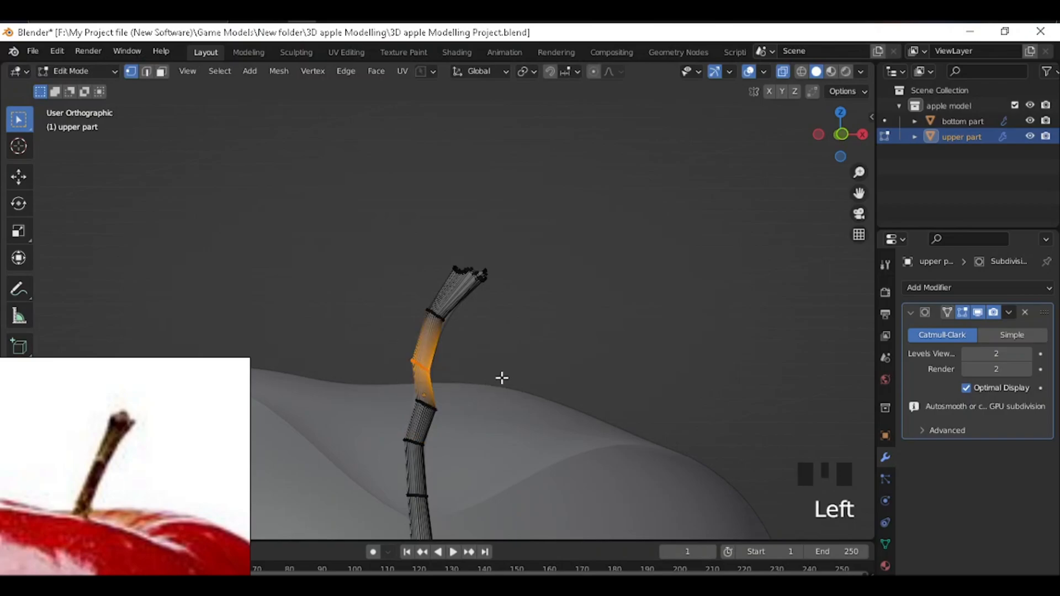
key("r")
left_click(523, 388)
key("g")
left_click(546, 394)
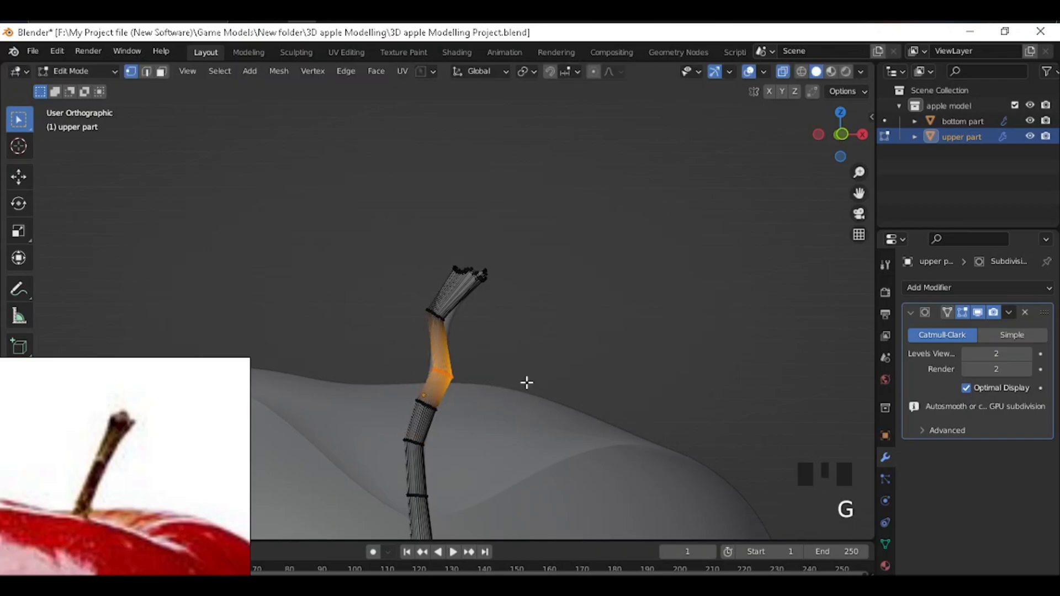
Step: Move the edge loop below the flared tip toward +X and slightly down, and rotate it to follow the bend
left_click_drag(409, 300, 486, 343)
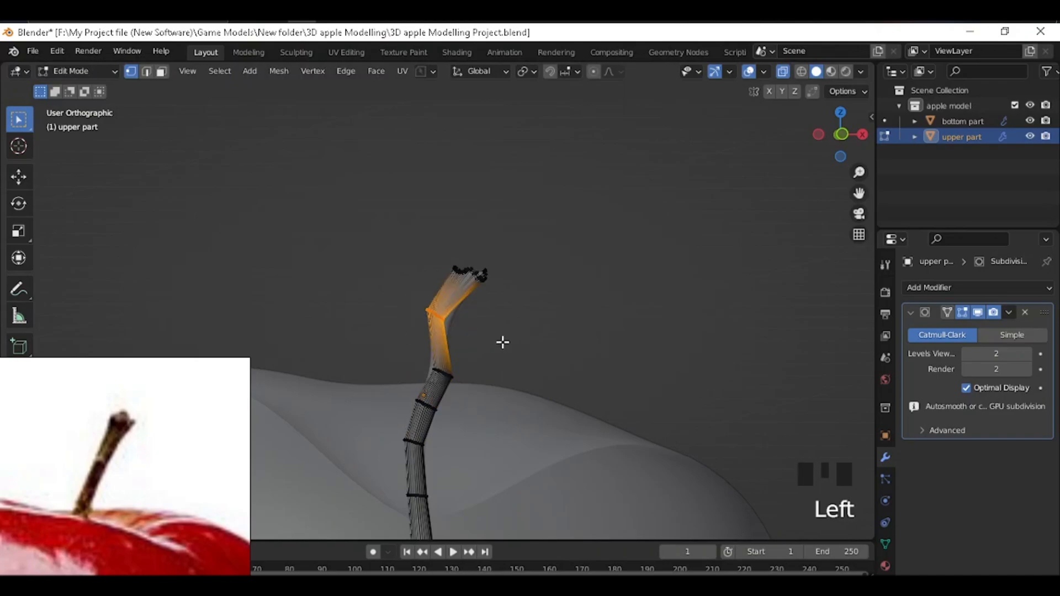
key("g")
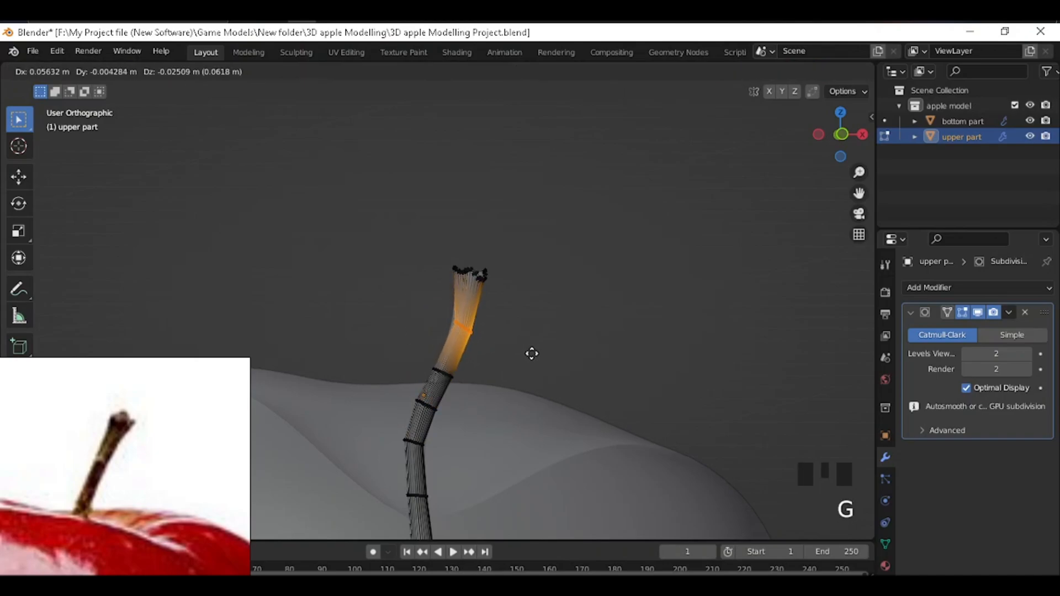
left_click(529, 363)
key("r")
left_click(519, 352)
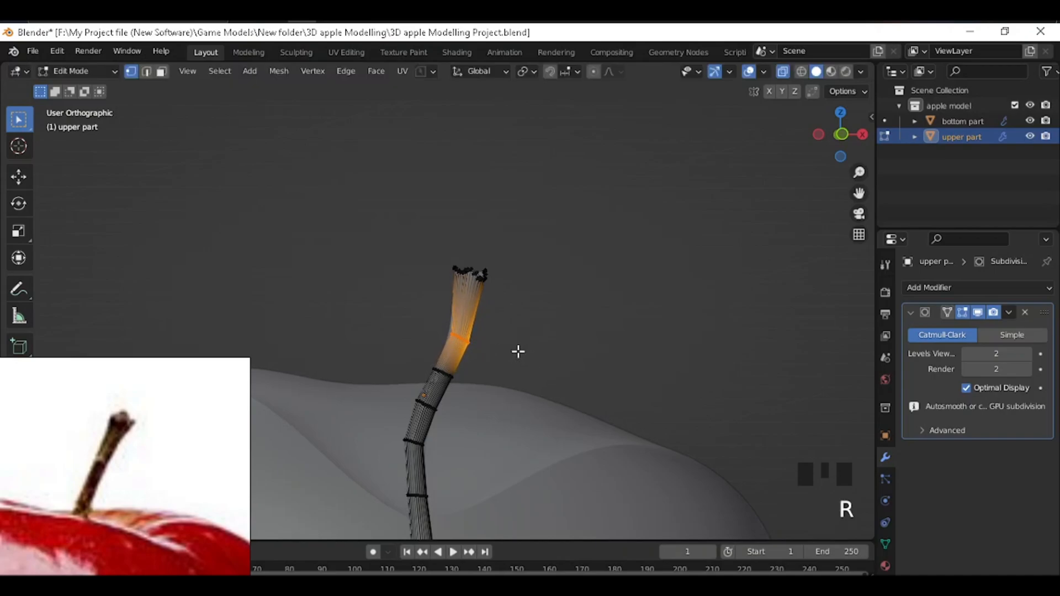
Step: Rotate the flared tip and move it toward +X and slightly down to continue the stem's slant
left_click_drag(426, 236, 575, 315)
key("r")
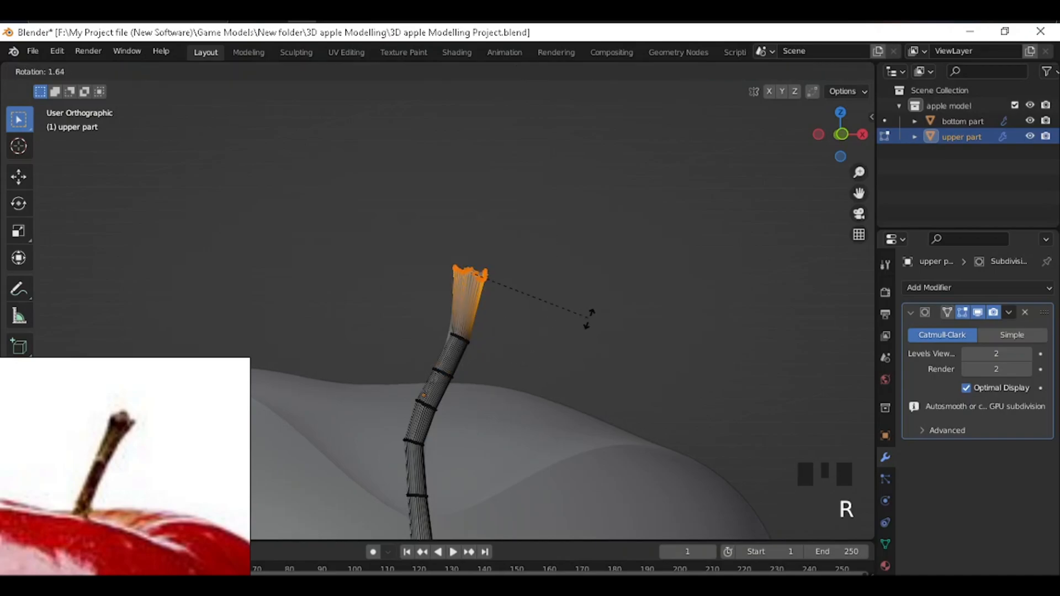
left_click(589, 338)
key("g")
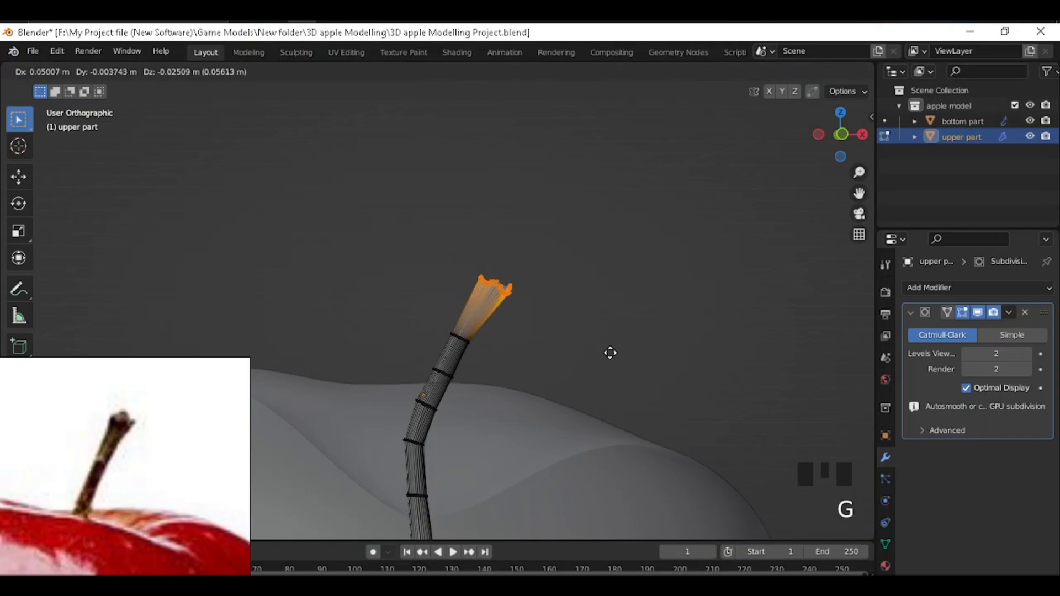
left_click(607, 355)
Step: Return to Object Mode and, in front view, raise the whole stem slightly along Z, then deselect it
middle_click_drag(504, 340, 567, 339)
scroll(557, 338, "down", 5)
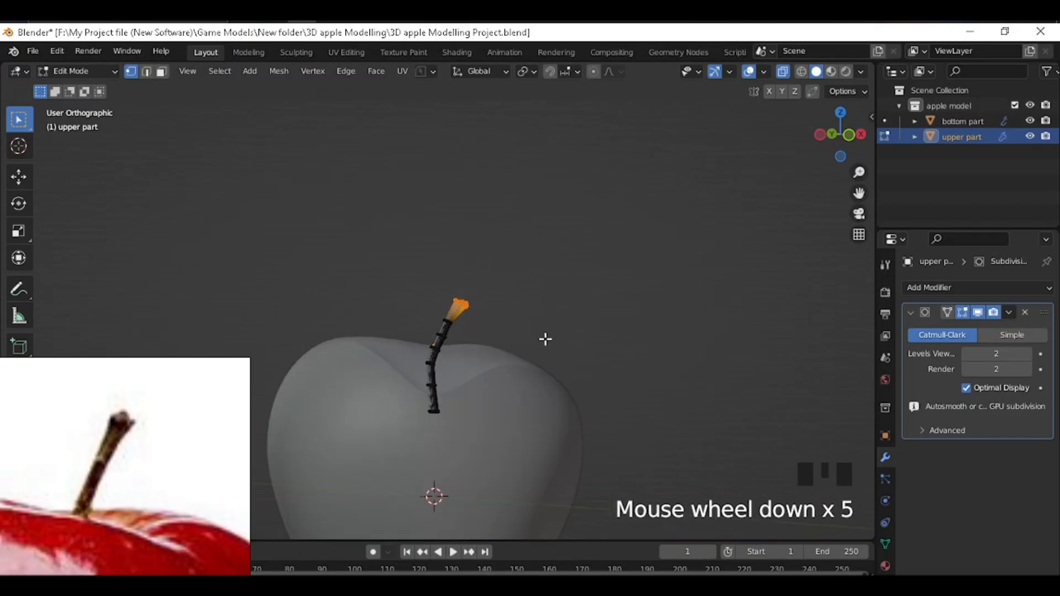
key("Tab")
key("grave")
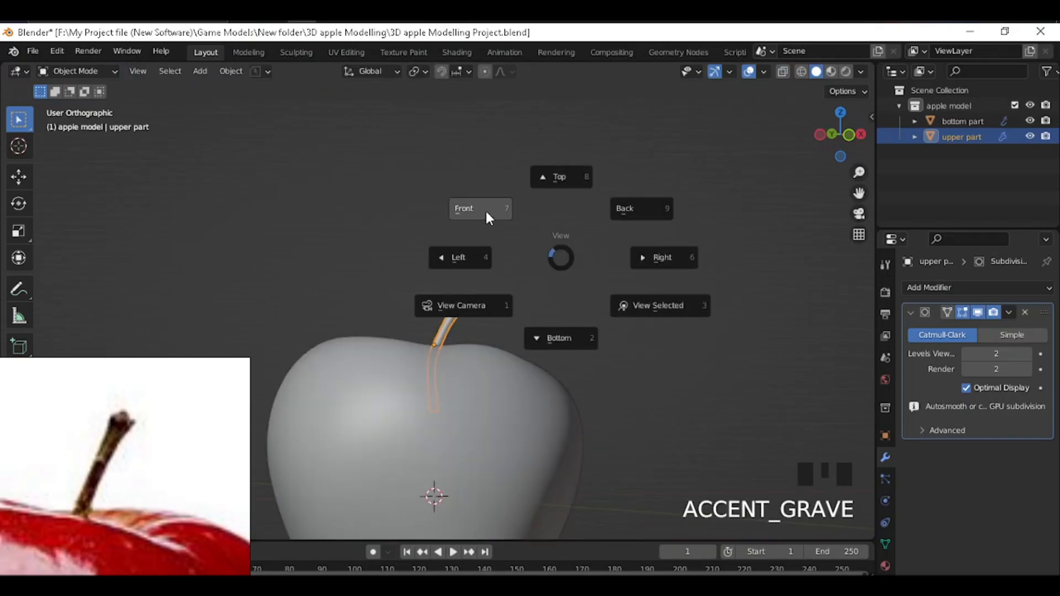
left_click(485, 209)
scroll(476, 311, "down", 3)
mouse_move(476, 312)
middle_mouse_down("shift")
mouse_move(494, 310)
mouse_move(462, 310)
middle_mouse_up("shift")
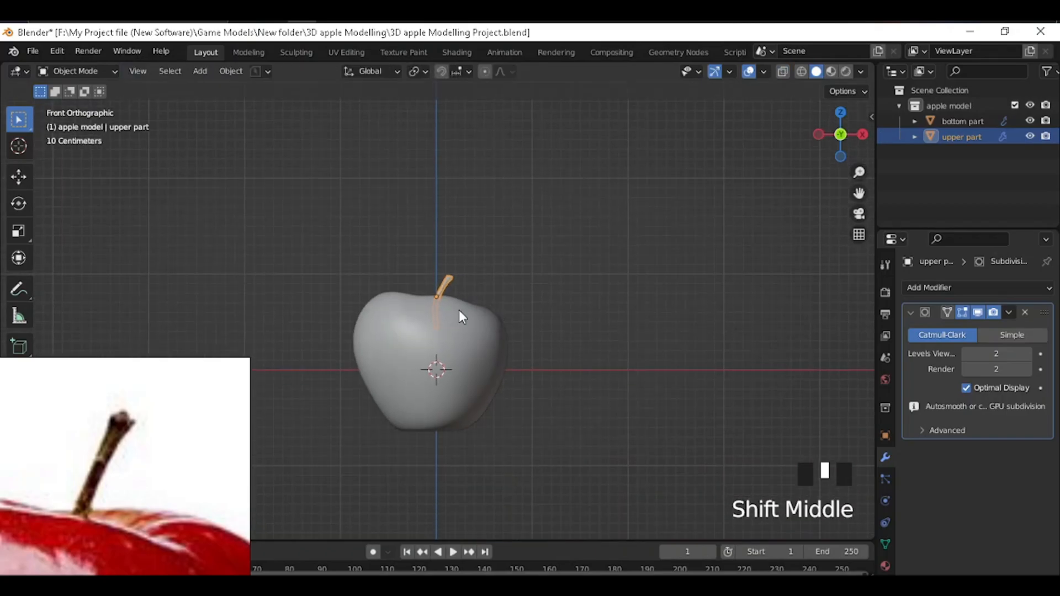
scroll(426, 264, "up", 4)
key("g")
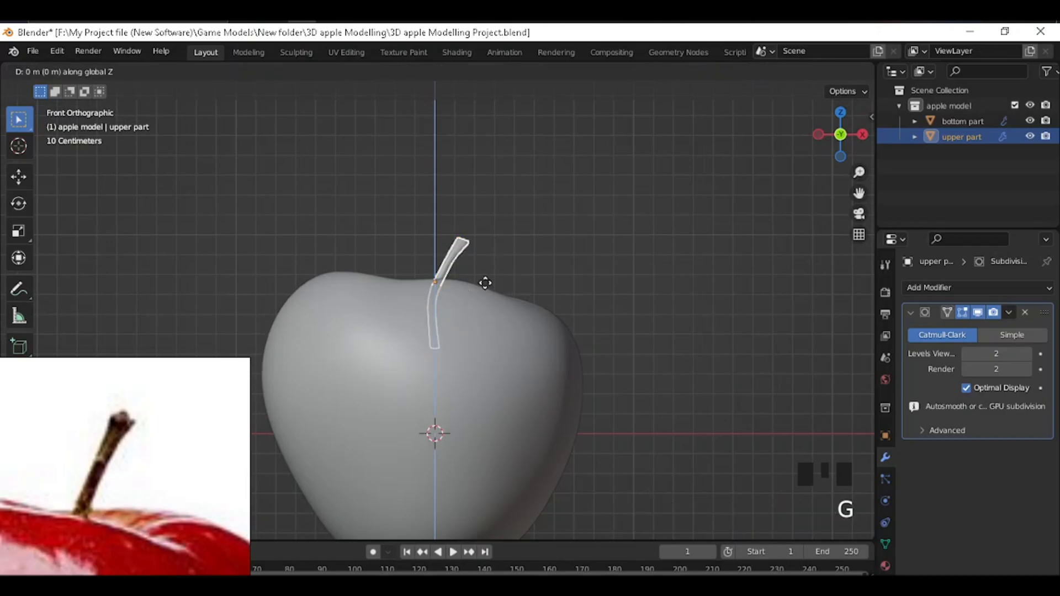
left_click(485, 274)
left_click(611, 270)
Step: Examine the apple and stem from an angled view and show the whole reference apple image for comparison
scroll(668, 282, "down", 2)
middle_click_drag(668, 281, 719, 265)
scroll(642, 285, "up", 3)
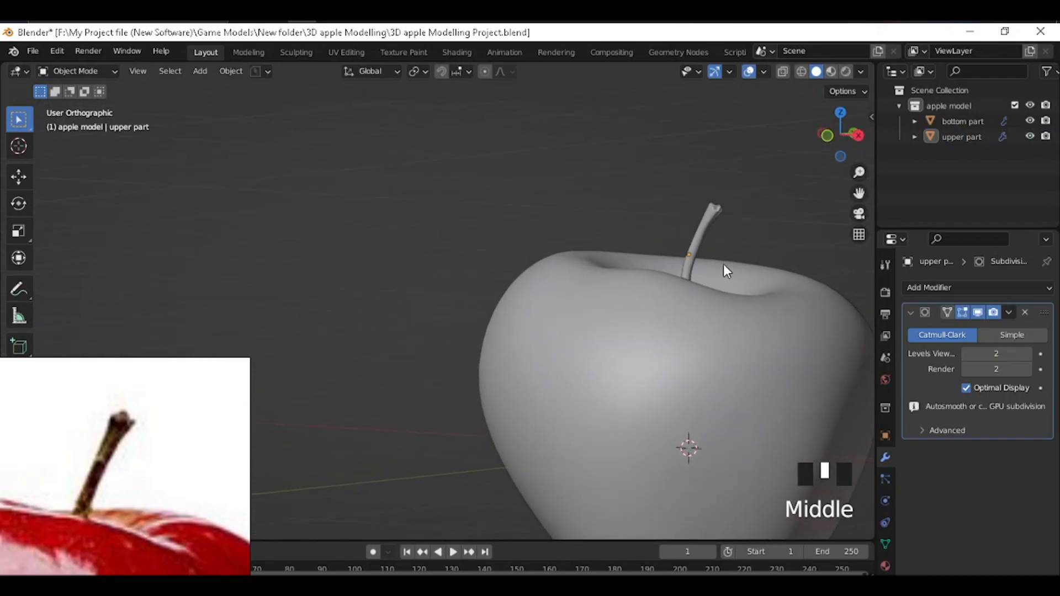
scroll(623, 272, "down", 2)
scroll(610, 328, "down", 4)
middle_click_drag(616, 319, 623, 255, "shift")
scroll(623, 255, "up", 1, "shift")
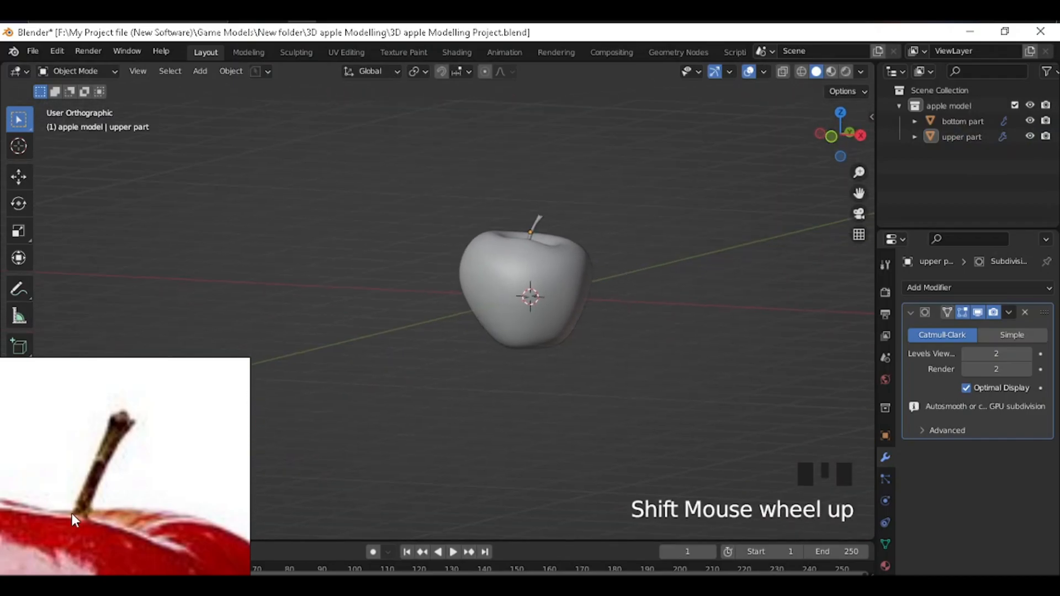
scroll(122, 478, "down", 6)
middle_click_drag(127, 478, 144, 410)
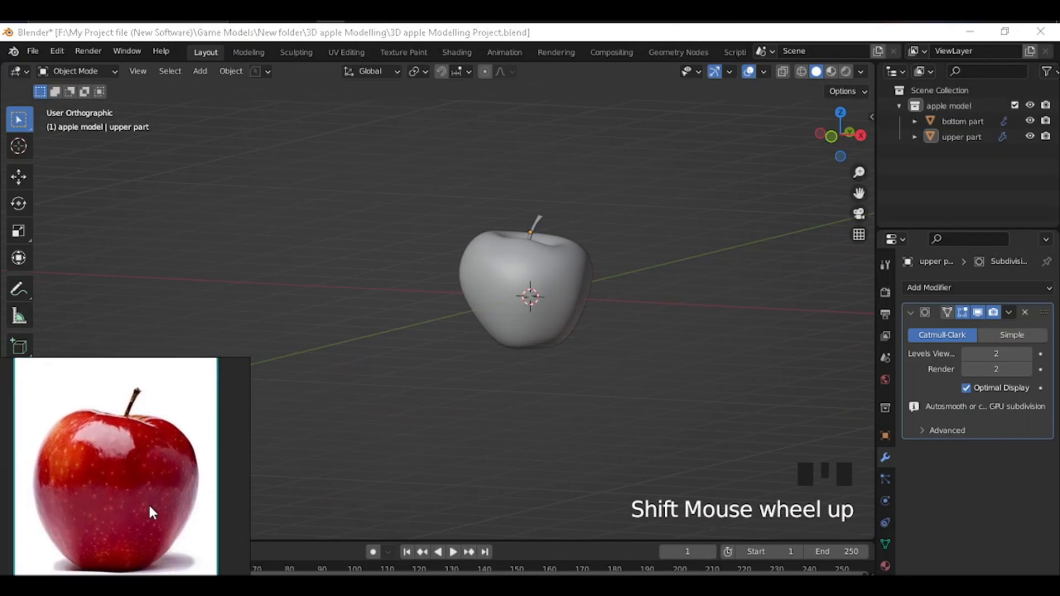
scroll(543, 313, "down", 1)
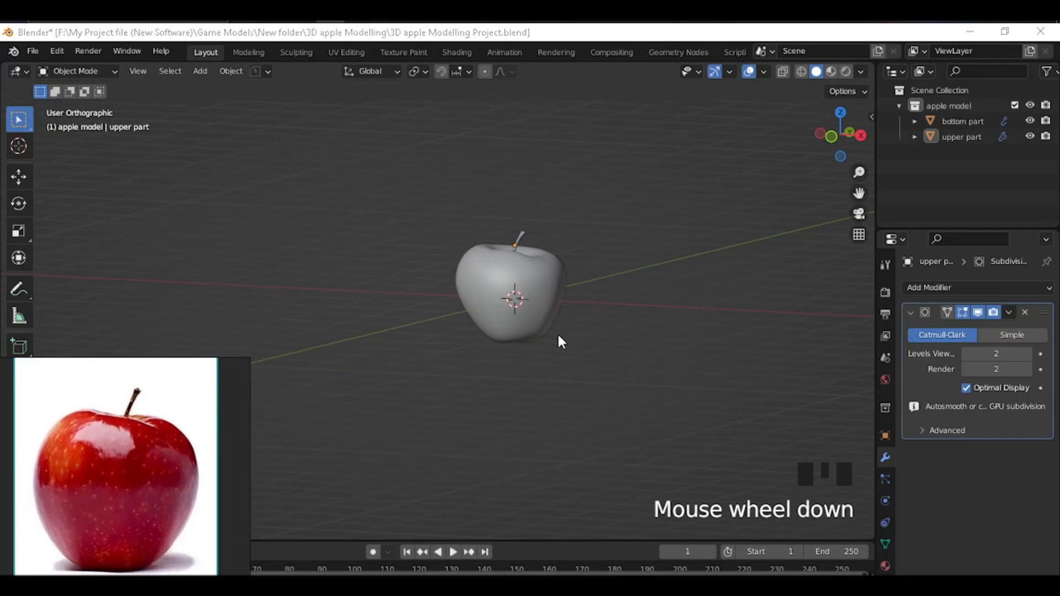
Step: Save the project, deselect the apple body, and display the scene's render properties
left_click(558, 334)
key("ctrl+s")
left_click(676, 337)
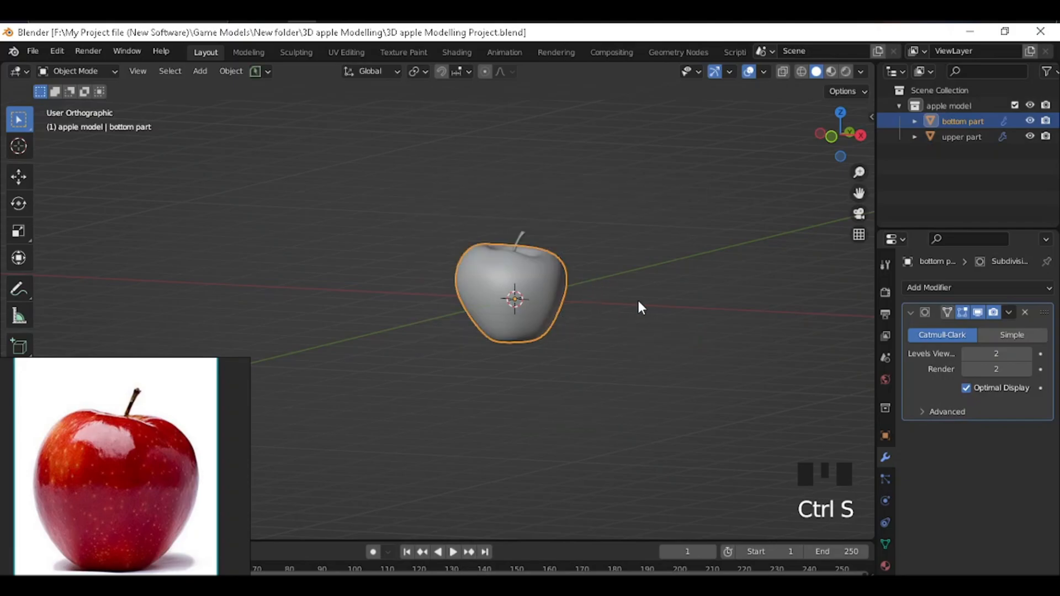
left_click(606, 291)
left_click(886, 293)
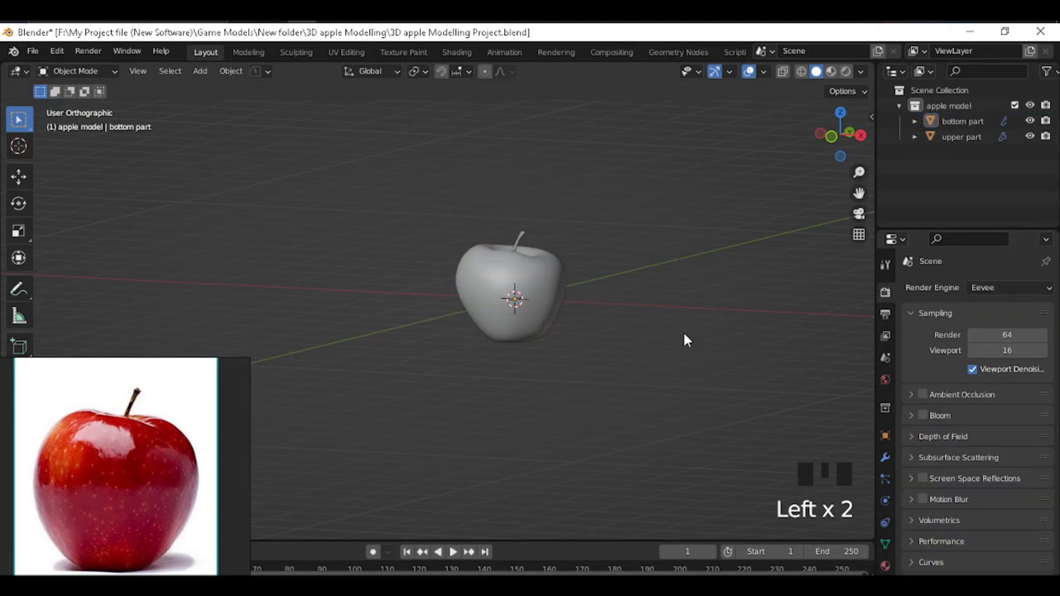
scroll(572, 272, "up", 1)
scroll(609, 249, "up", 1)
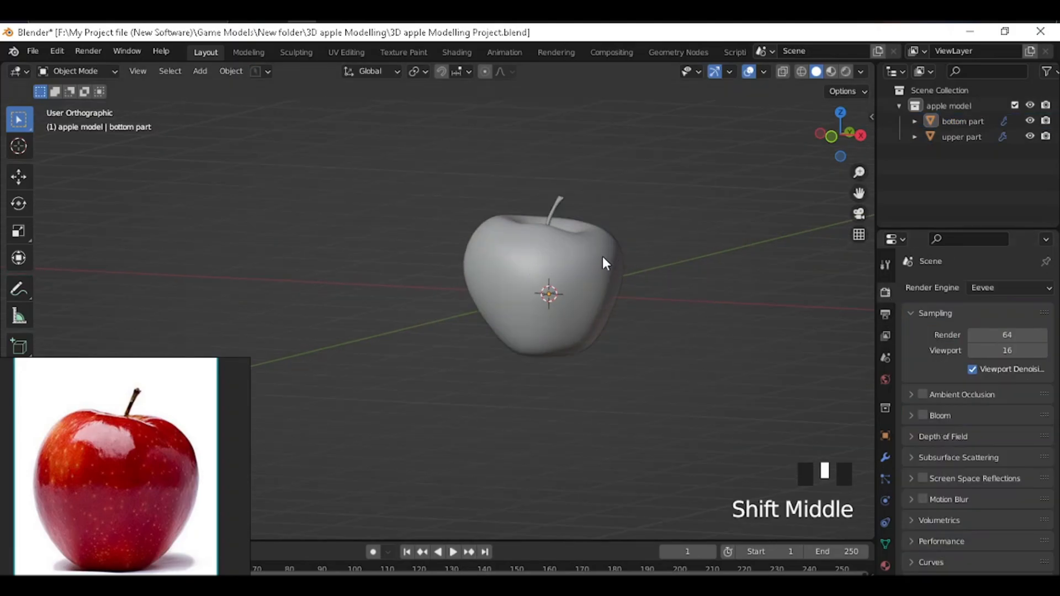
Step: Add a plane at the origin in top view and scale it up until it extends well beyond the apple on all sides
middle_click_drag(609, 249, 529, 280, "shift")
scroll(529, 281, "down", 2)
key("grave")
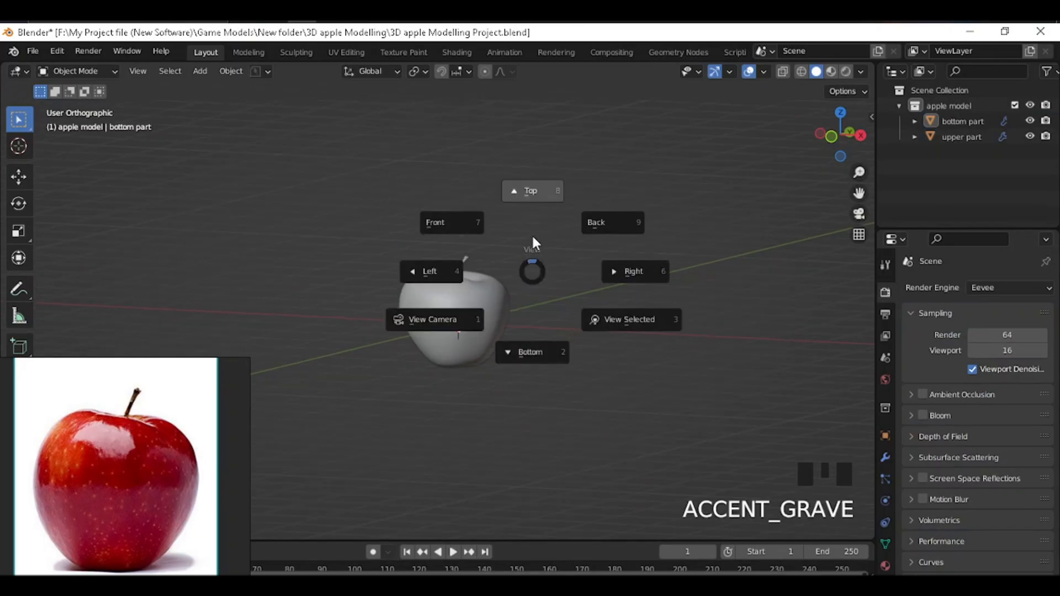
left_click(544, 191)
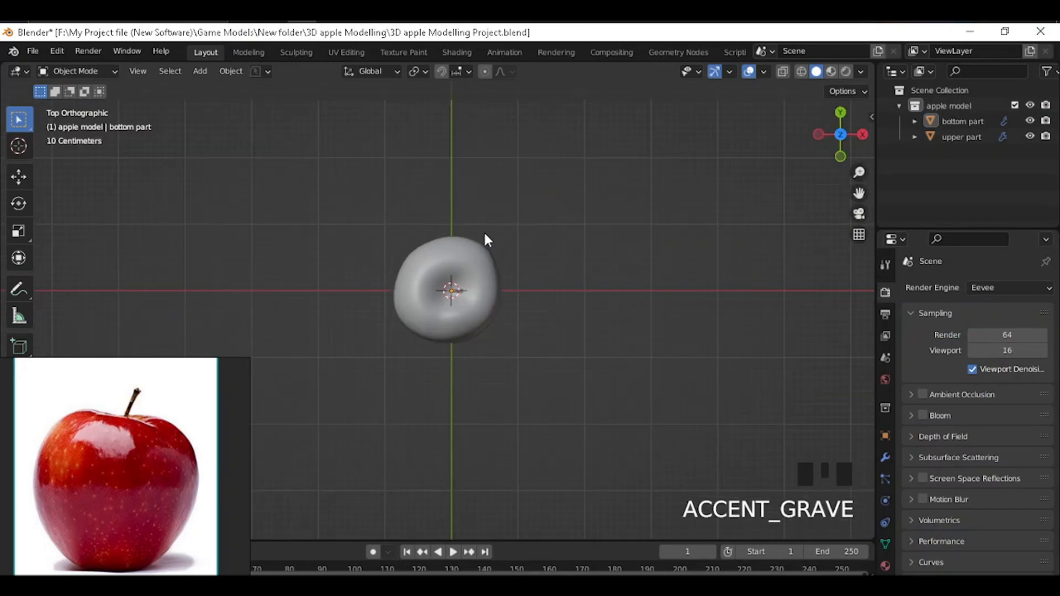
left_click(197, 70)
mouse_move(212, 87)
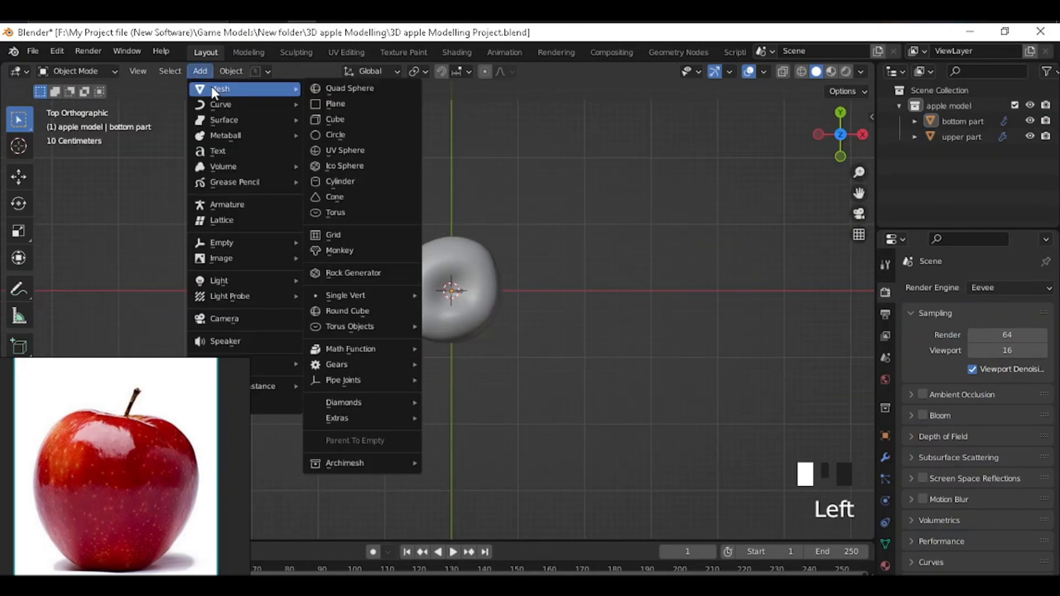
left_click(360, 106)
key("s")
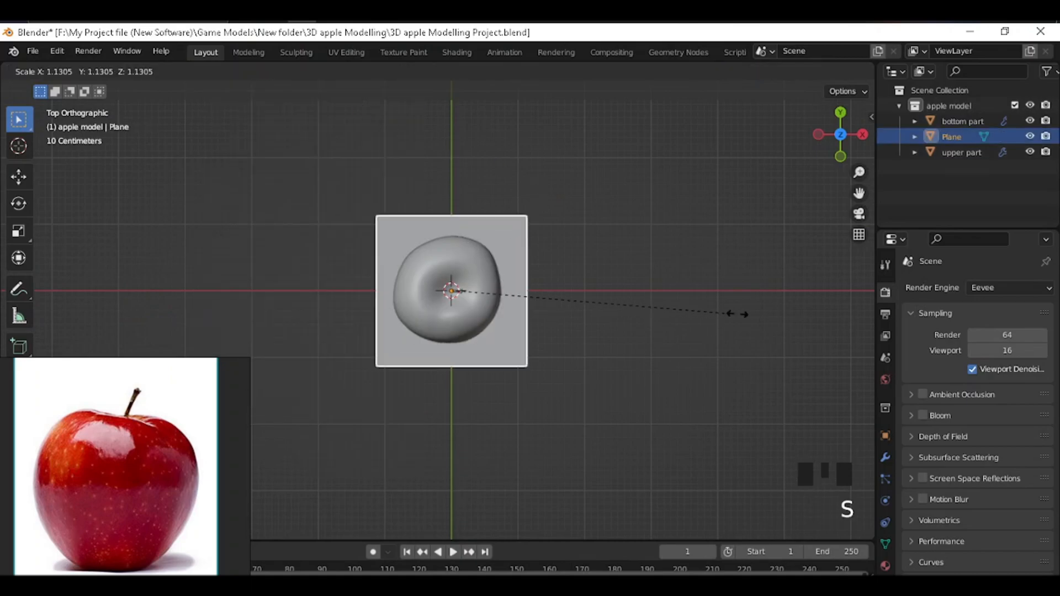
left_click(350, 338)
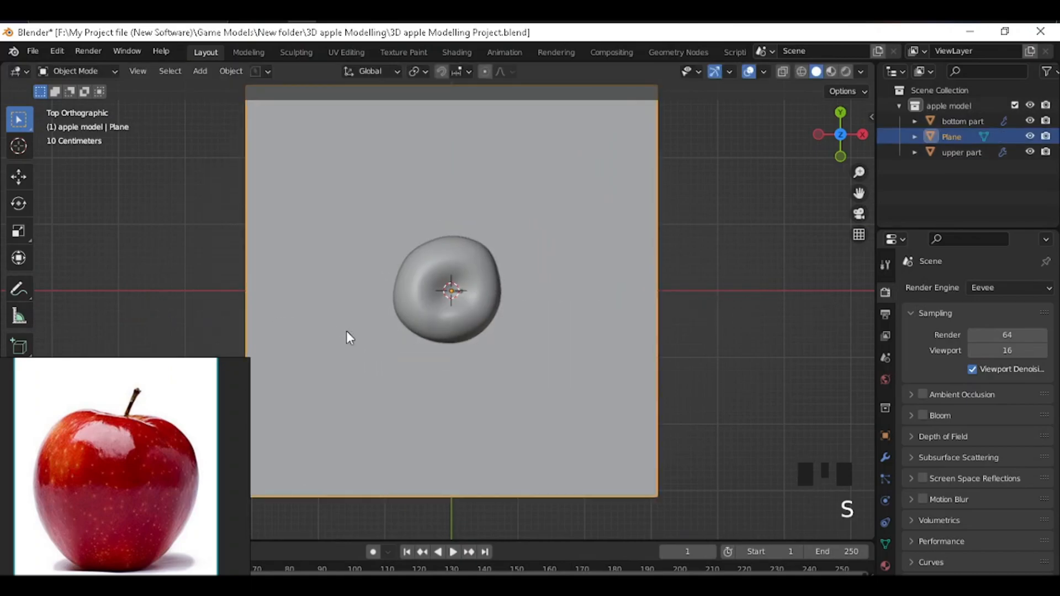
Step: In front view, lower the plane about 0.66 m along Z to just beneath the apple's base
middle_click_drag(365, 342, 486, 208)
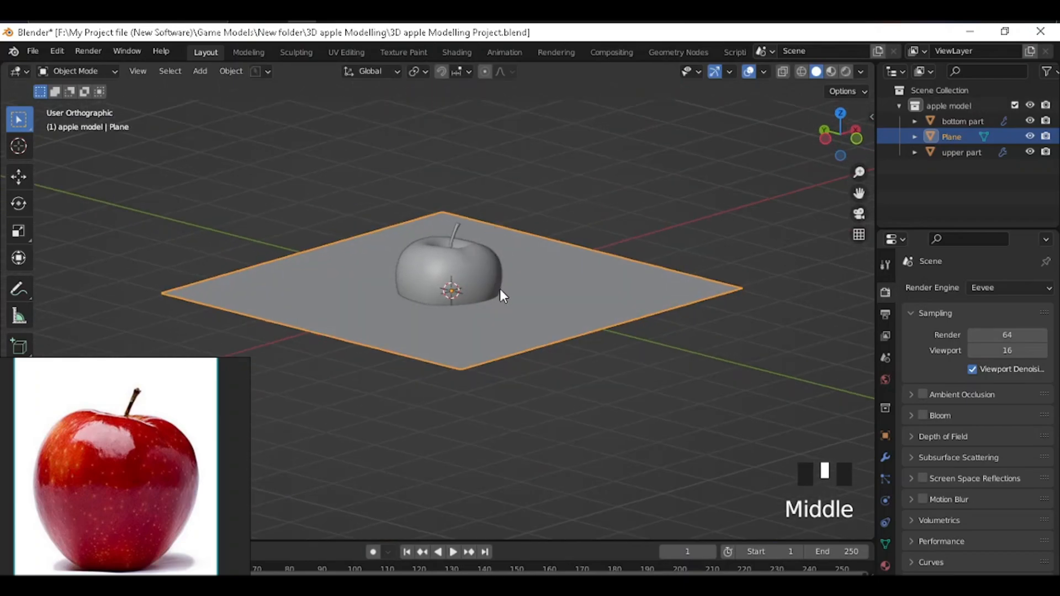
key("grave")
left_click(402, 230)
scroll(459, 297, "up", 2)
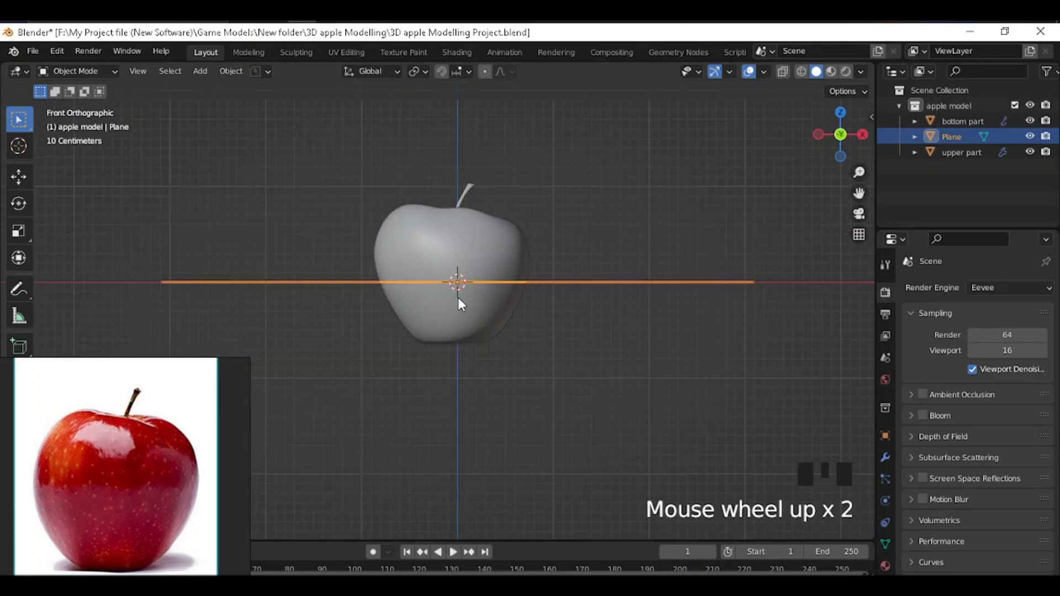
scroll(532, 277, "up", 3)
middle_click_drag(532, 276, 528, 241, "shift")
key("g")
key("z")
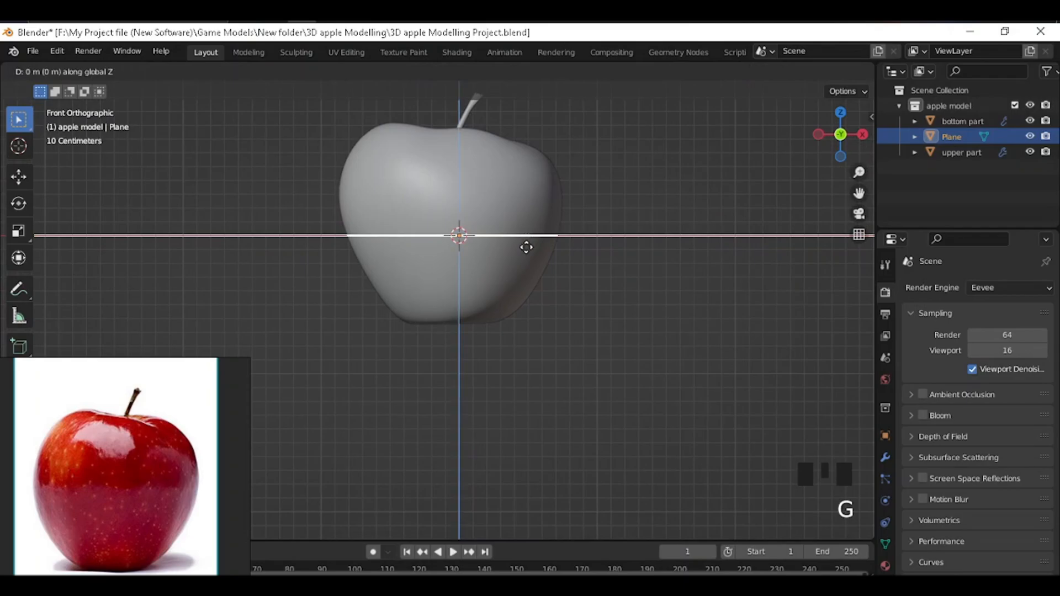
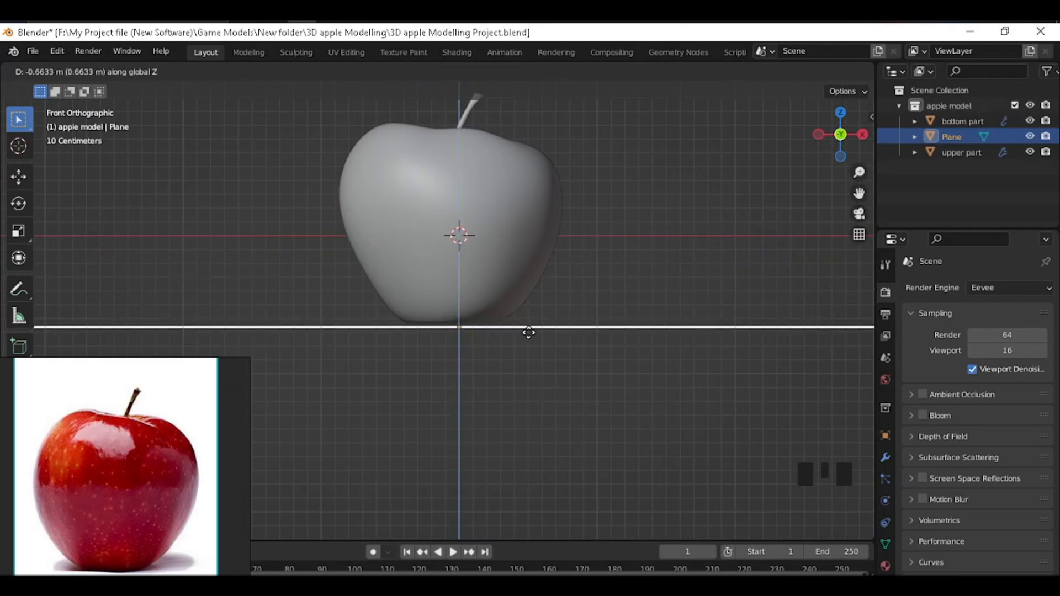
left_click(526, 329)
Step: Examine the gap between the apple's base and the plane up close, in both X-ray and solid display, ending in front view
middle_click_drag(447, 339, 540, 305)
scroll(451, 361, "up", 3)
scroll(466, 307, "up", 1)
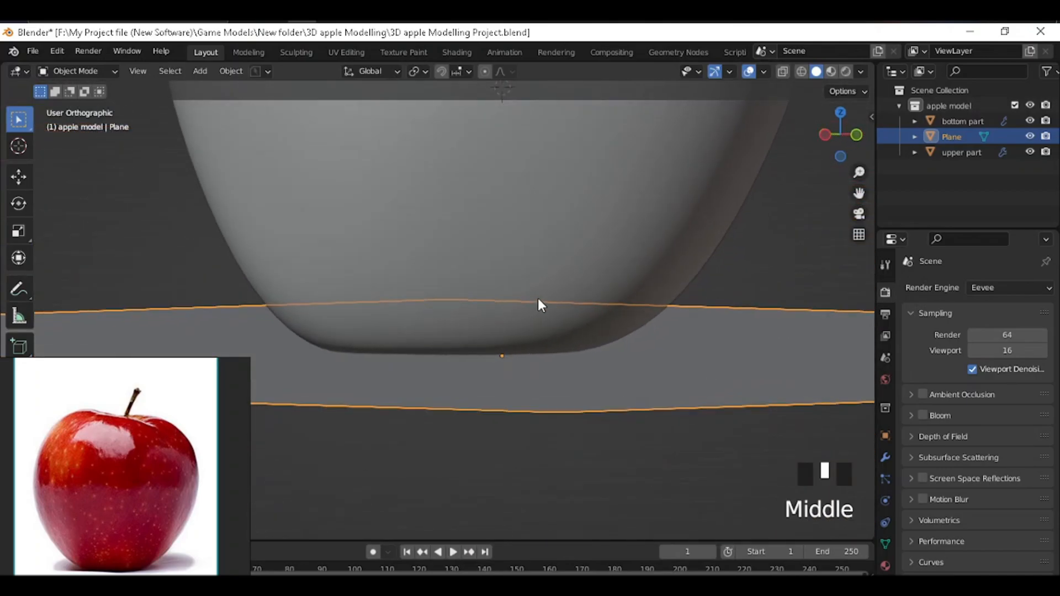
key("alt+z")
scroll(554, 308, "down", 1)
key("alt+z")
key("alt+z")
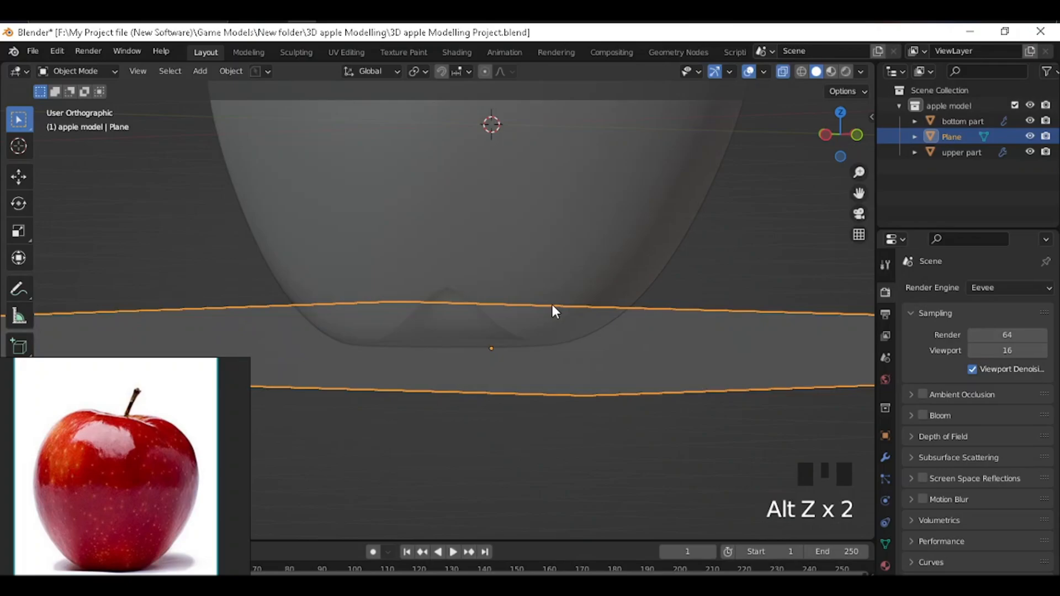
key("grave")
scroll(576, 345, "up", 4)
middle_click_drag(577, 354, 444, 191, "shift")
key("alt+z")
scroll(497, 215, "up", 2)
scroll(513, 215, "down", 3)
middle_click_drag(513, 216, 515, 365, "shift")
Step: Change the solid viewport's studio lighting to the second preset
left_click(857, 73)
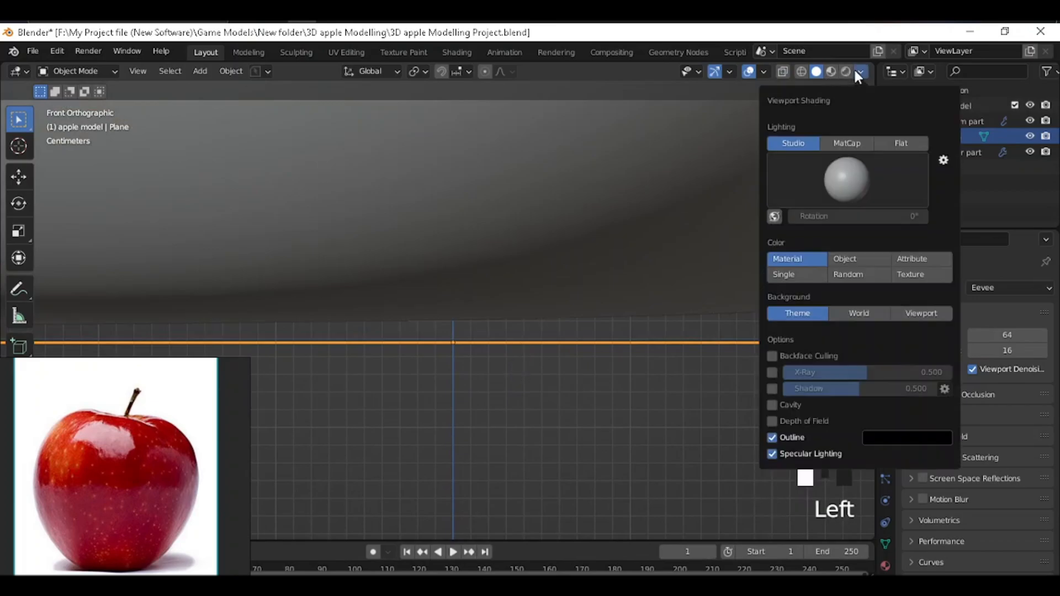
left_click(831, 192)
left_click(854, 174)
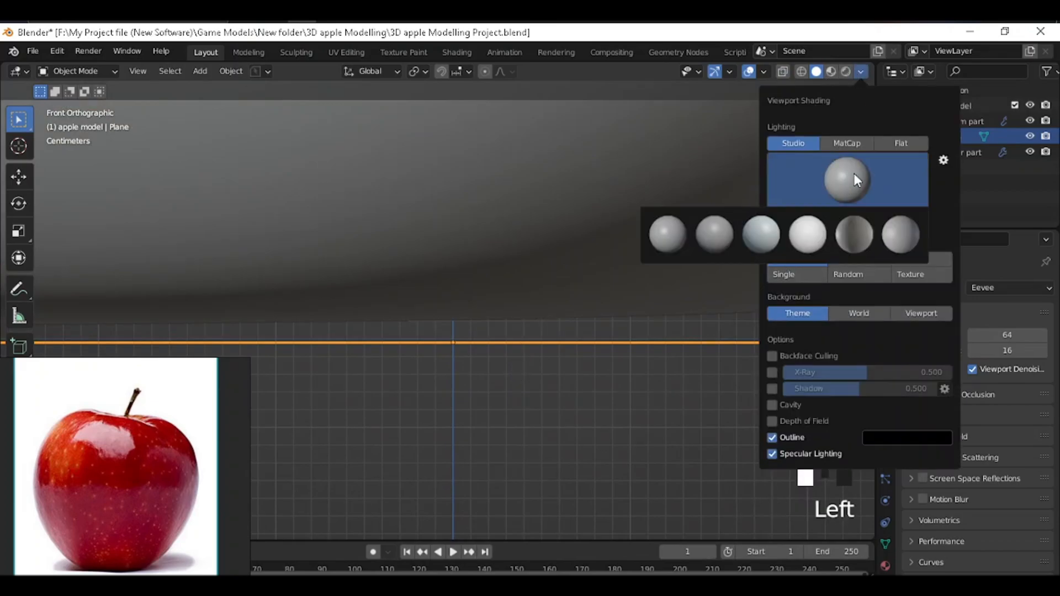
left_click(718, 235)
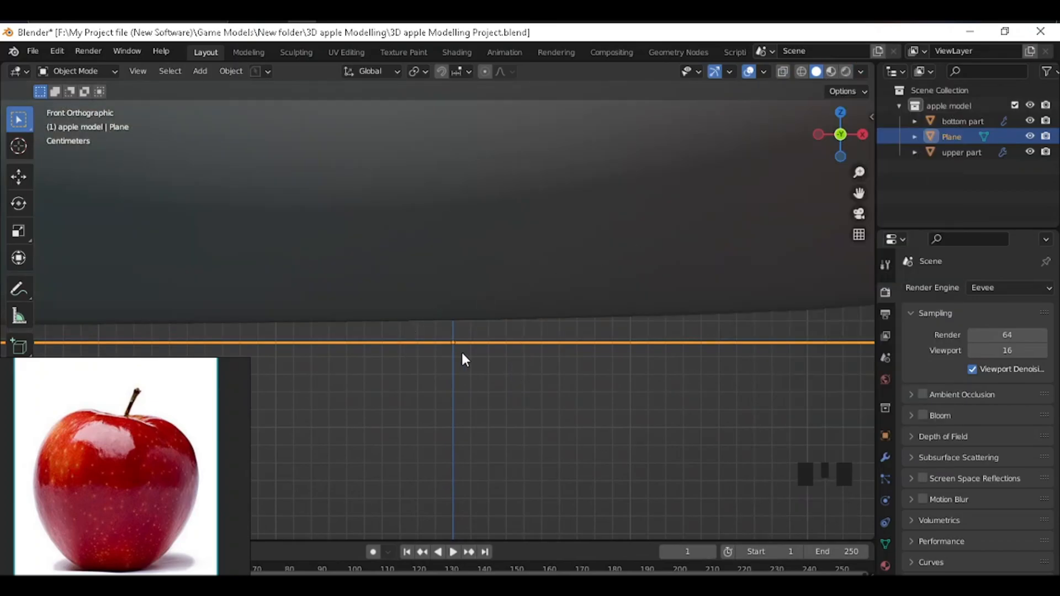
Step: Raise the plane about 0.01 m along Z so it meets the underside of the apple
key("g")
key("z")
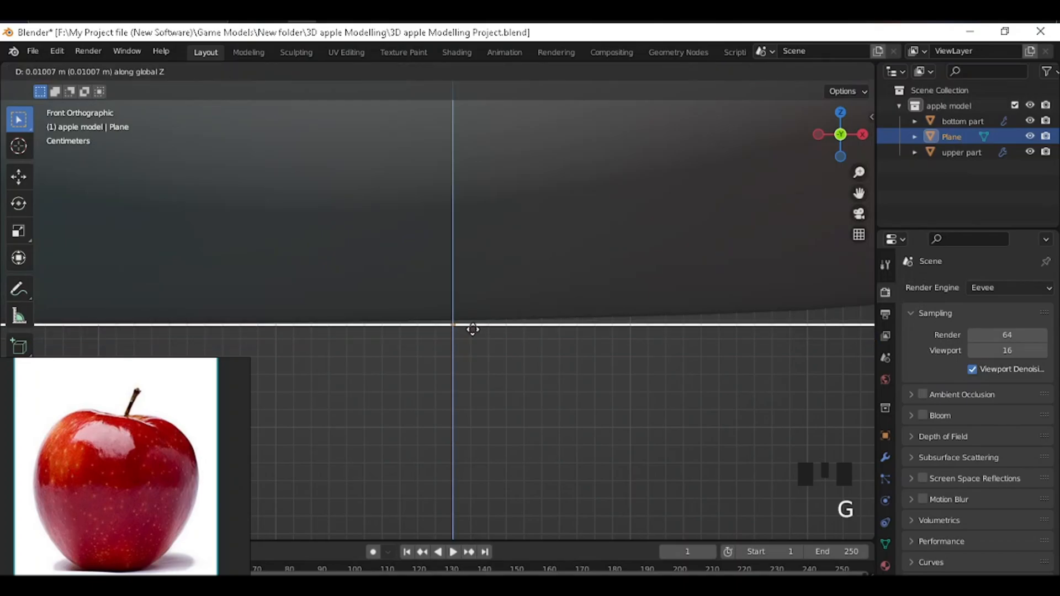
left_click(473, 329)
scroll(469, 309, "down", 6)
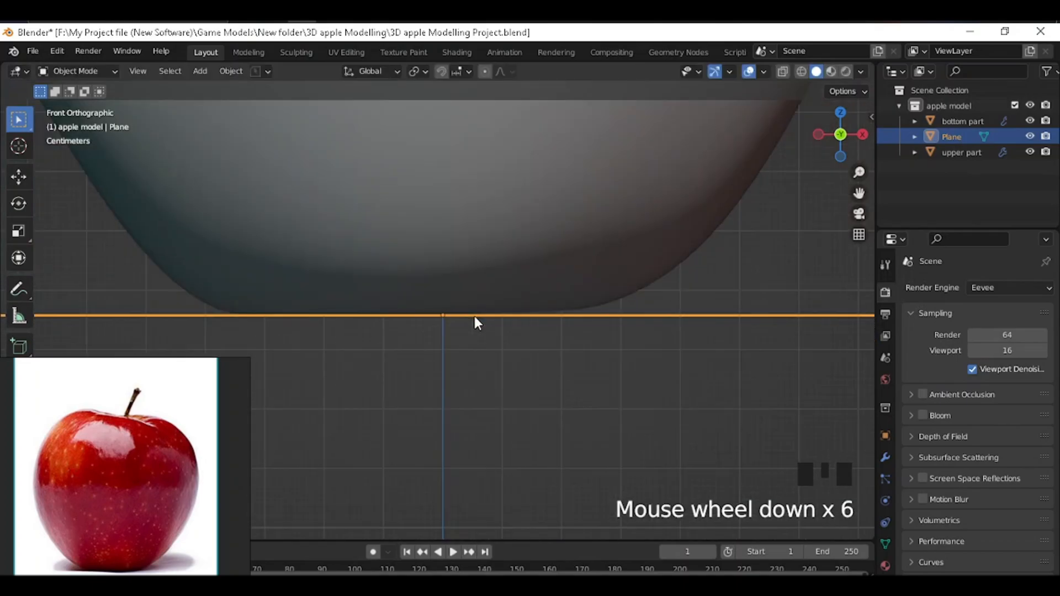
scroll(415, 331, "down", 10)
middle_click_drag(505, 213, 540, 268, "shift")
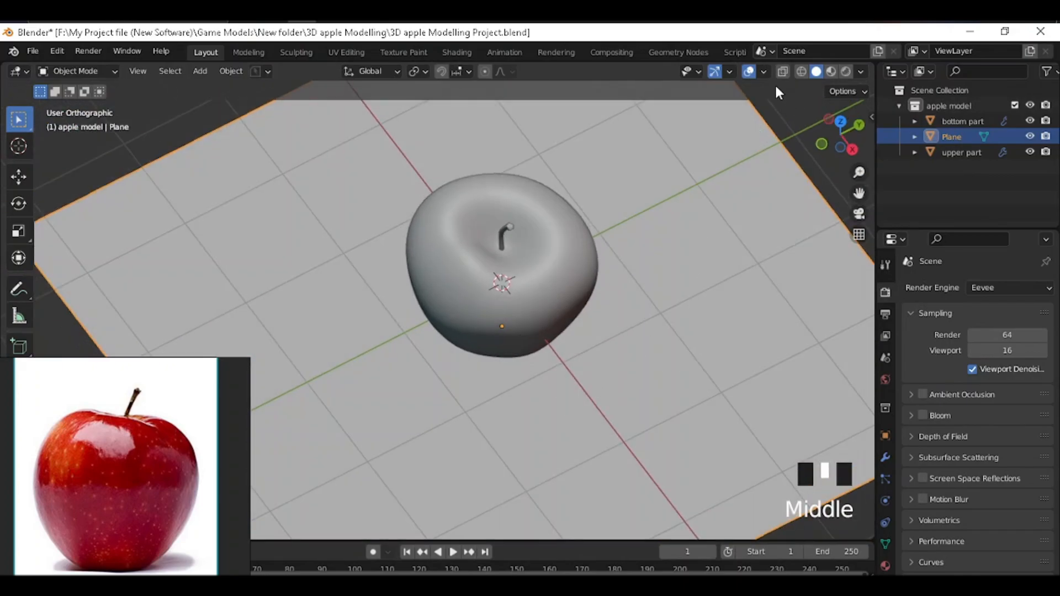
Step: Hide the viewport overlays and save the project
left_click(749, 71)
scroll(549, 275, "down", 5)
middle_click_drag(541, 303, 564, 264)
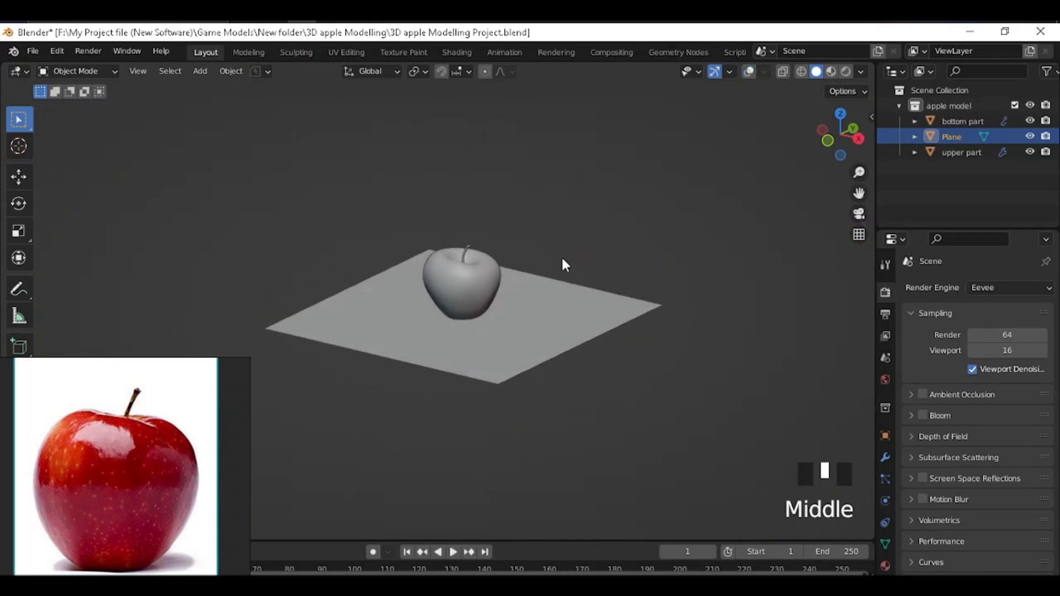
scroll(463, 269, "up", 5)
middle_click_drag(463, 270, 493, 329, "shift")
key("ctrl+s")
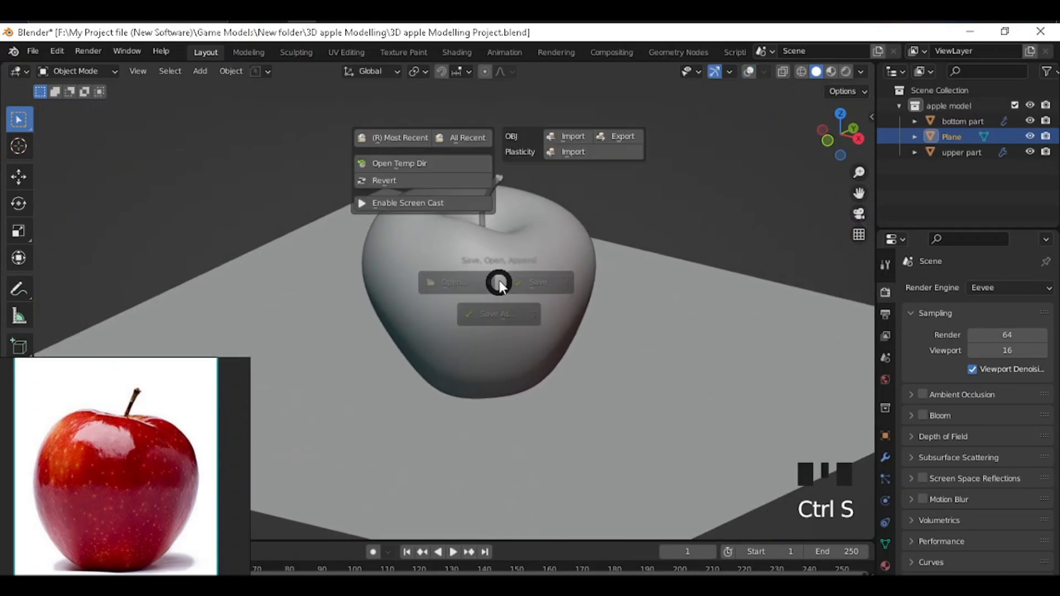
Step: Examine the apple and stem up close on the ground plane and save the project again
scroll(489, 229, "down", 2)
scroll(490, 229, "up", 2)
middle_click_drag(490, 230, 501, 279)
scroll(485, 240, "up", 2)
scroll(575, 306, "up", 1)
middle_click_drag(575, 306, 526, 245, "shift")
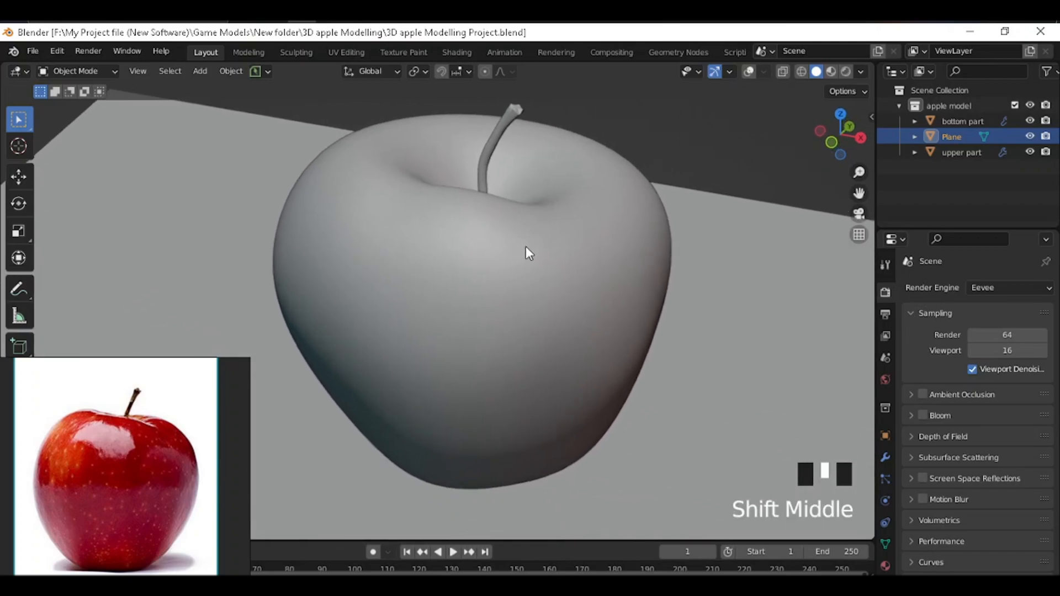
key("ctrl+s")
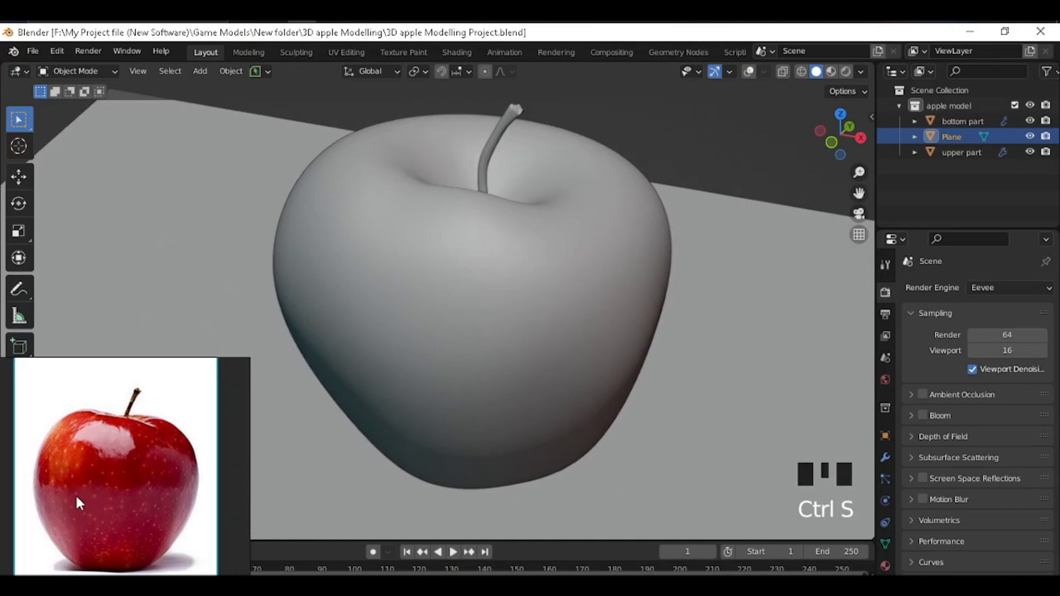
Step: Move the reference window upward, widen it, and fill it with the photo of apples spilling from a basket
left_click_drag(120, 431, 141, 279)
scroll(140, 279, "down", 3)
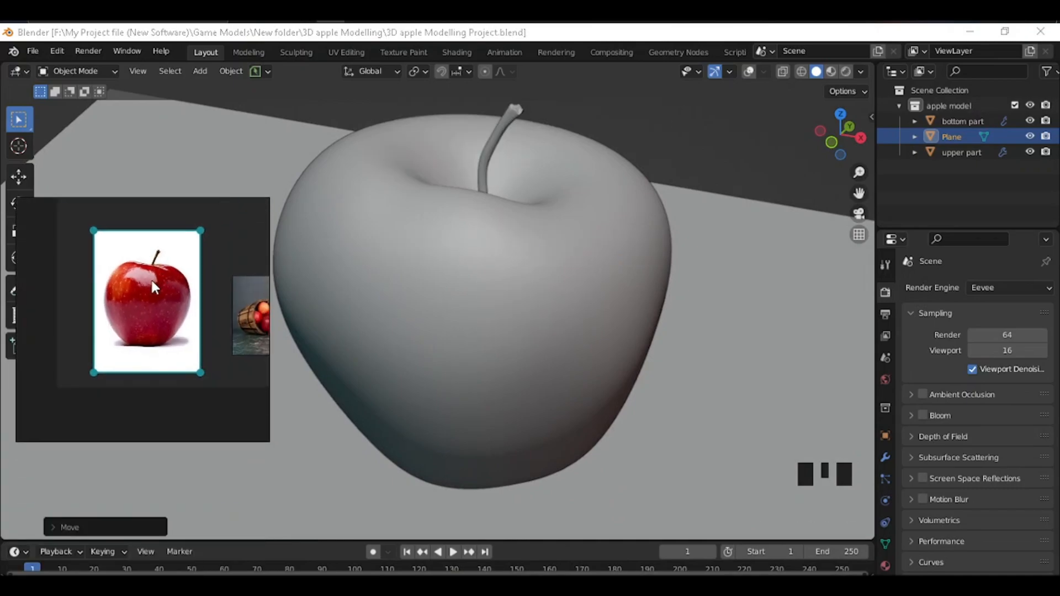
middle_click_drag(153, 279, 49, 278)
scroll(223, 342, "up", 3)
middle_click_drag(222, 342, 193, 378)
middle_click_drag(133, 356, 168, 349)
left_click_drag(269, 307, 423, 311)
left_click_drag(197, 314, 234, 313)
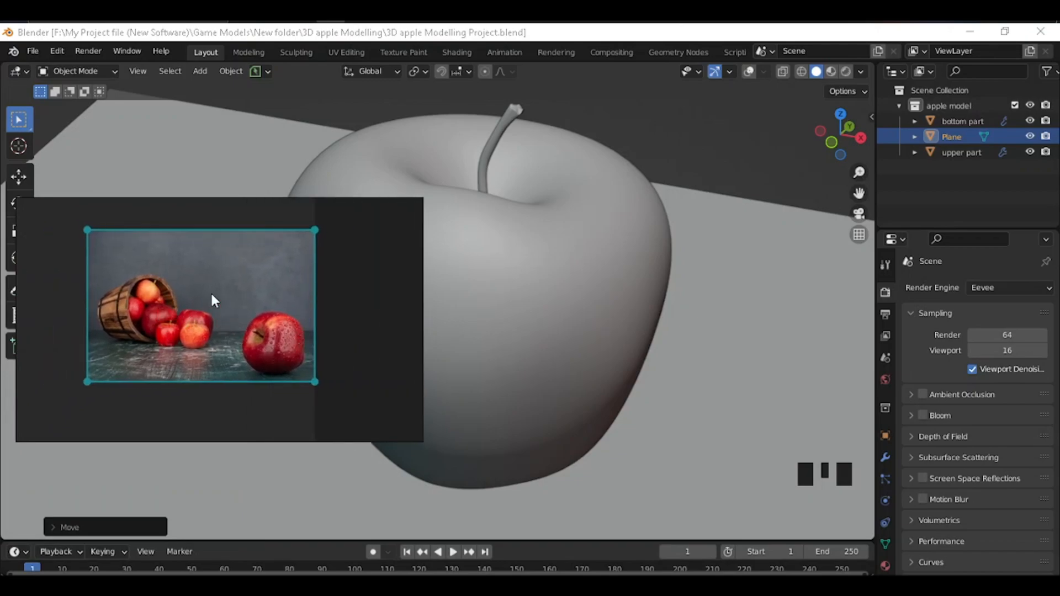
scroll(181, 313, "up", 3)
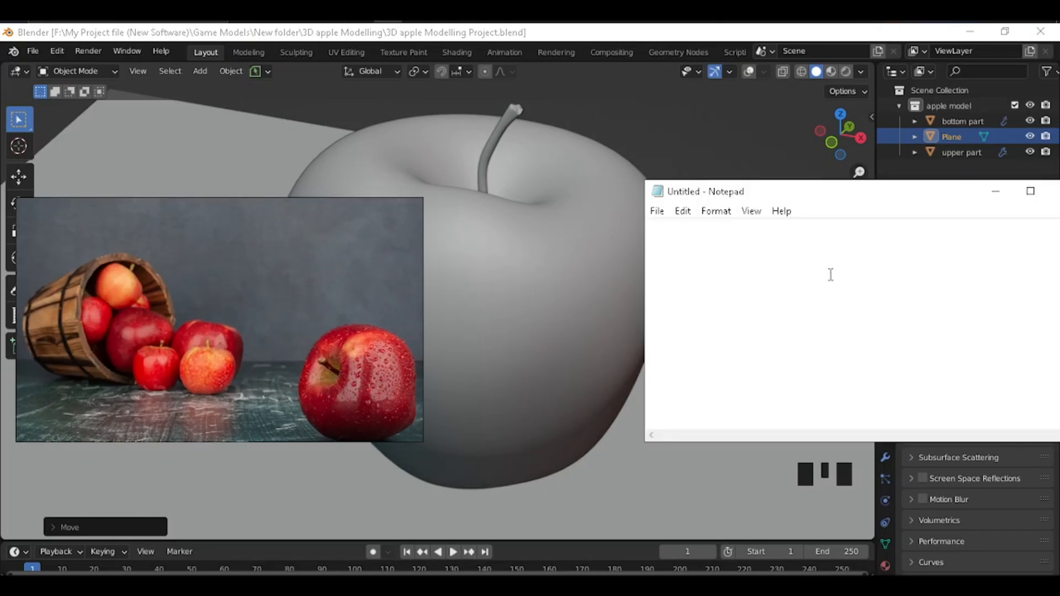
Step: Switch to Notepad and write "Modelling - Done" as the first line of the progress list
type("Mo")
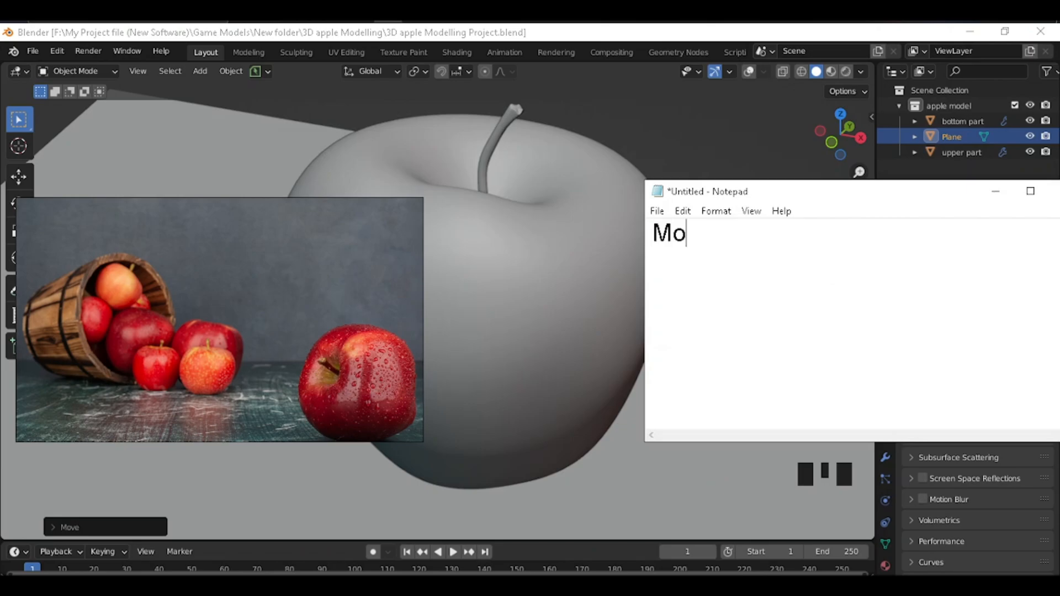
type("delling ")
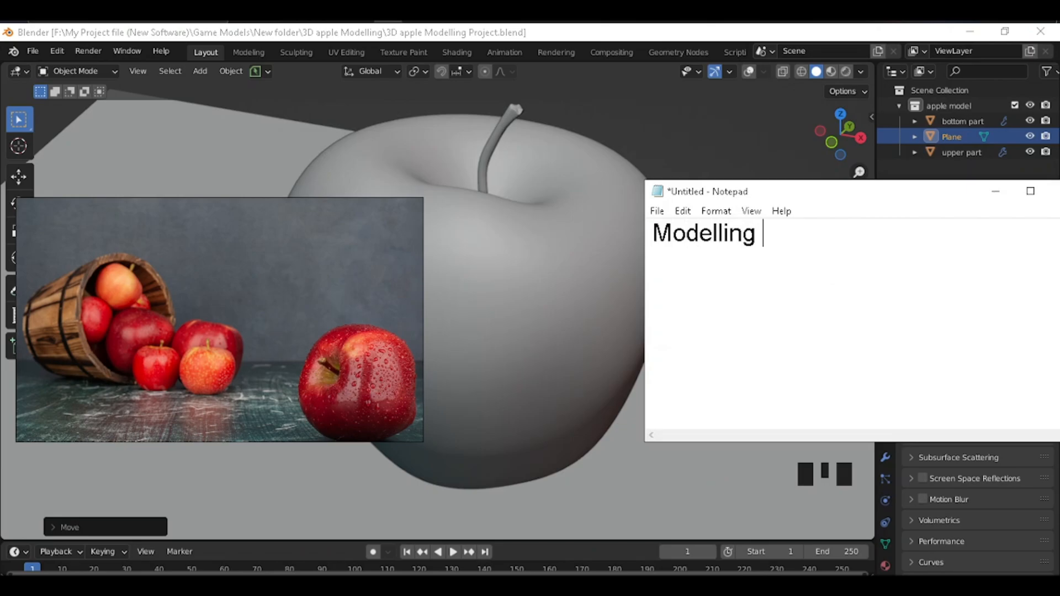
type("Done ")
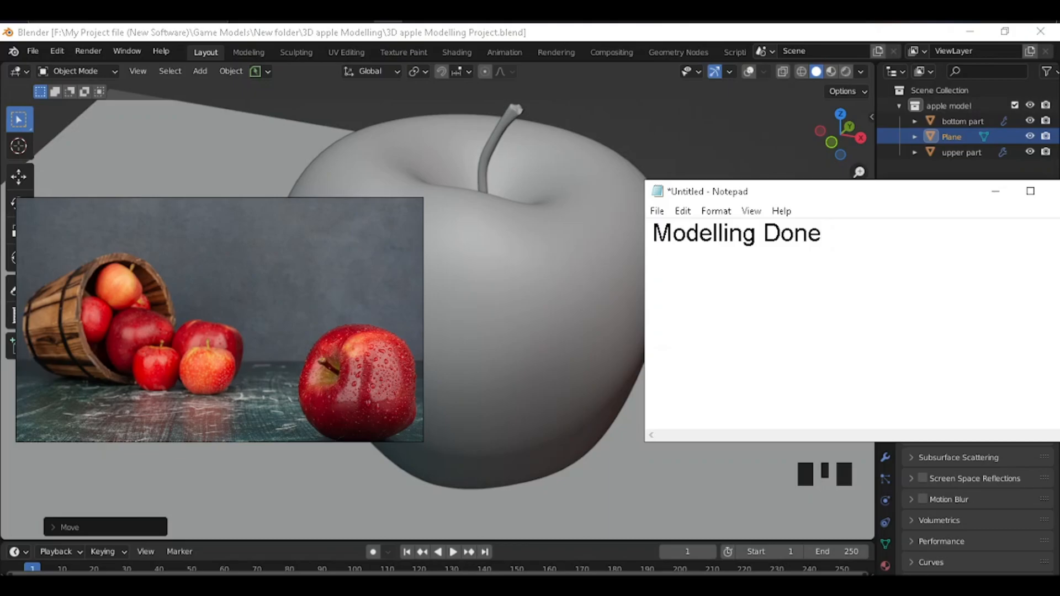
type(" -")
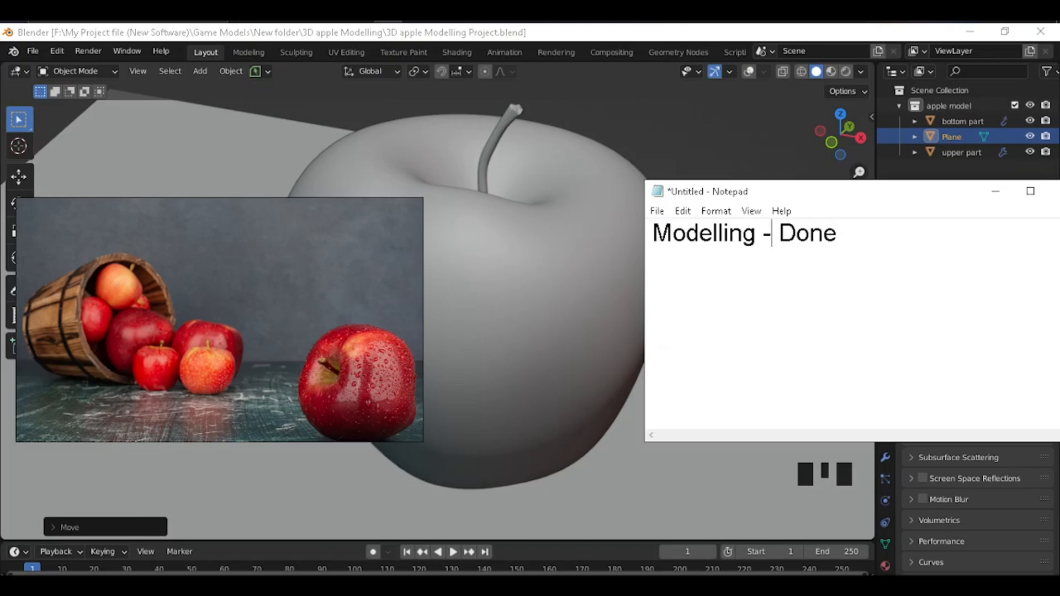
key("Right")
key("Right")
key("Right")
key("Right")
type("\\")
key("Return")
key("Return")
key("BackSpace")
Step: Add "Texture - Pending" as the second line of the progress list
key("Return")
type("Texte")
type("r")
key("BackSpace")
key("BackSpace")
type("ure ")
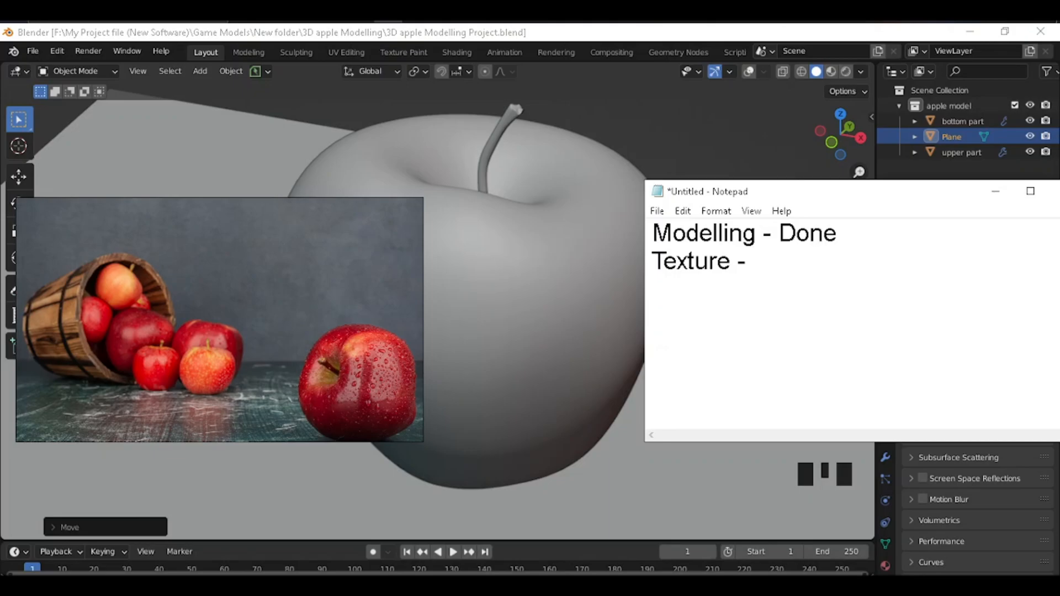
type("- Pending")
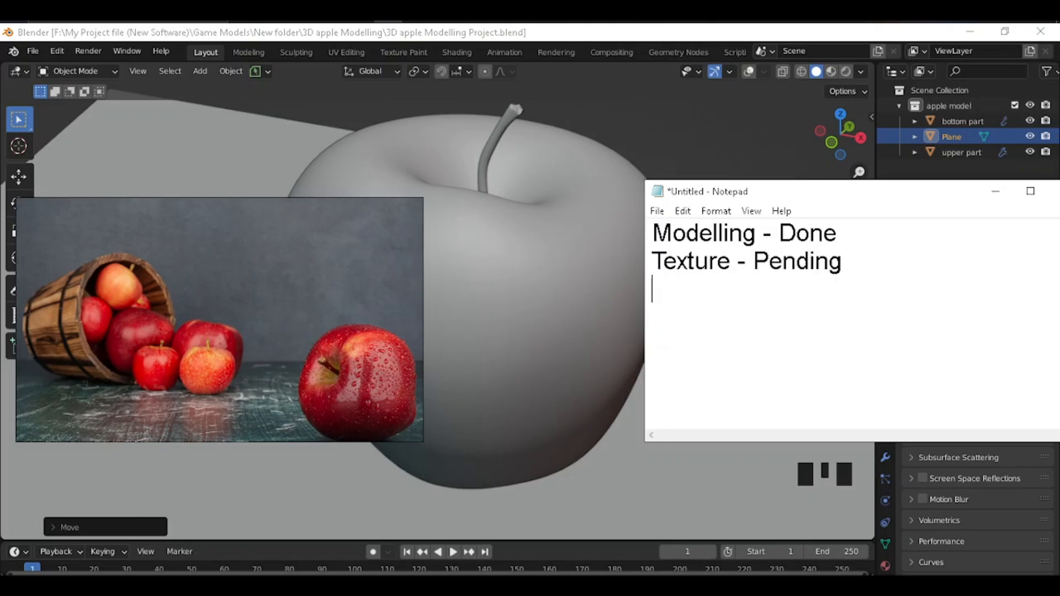
Step: Add the lines "Lighting - Pending" and "Setup - Pending" to the progress list
key("Return")
type("Light")
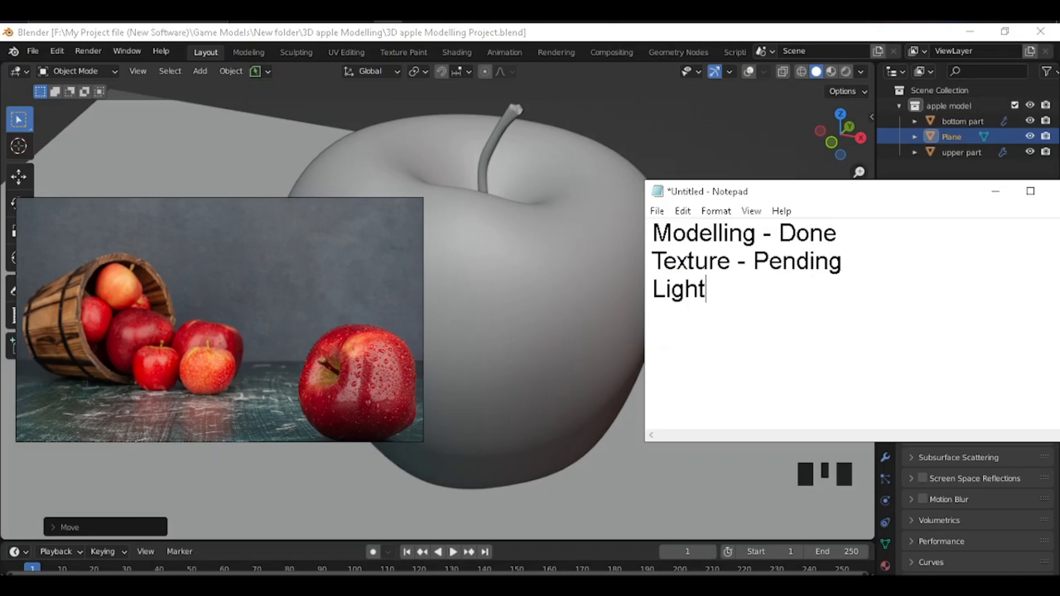
type("ing - Pending")
key("Return")
type("Setup")
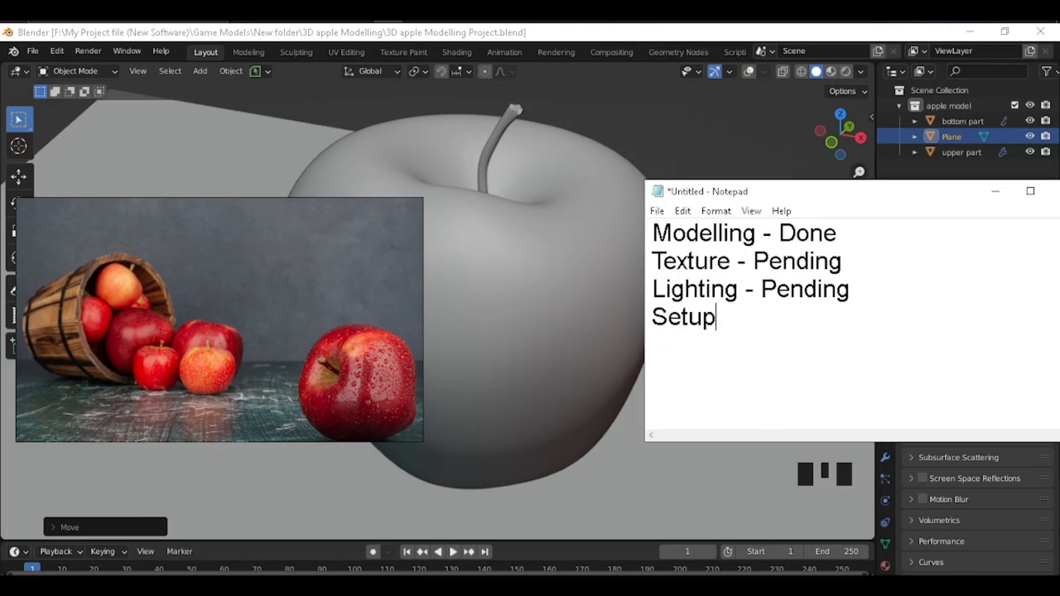
key("Left")
key("Left")
type("- Pending")
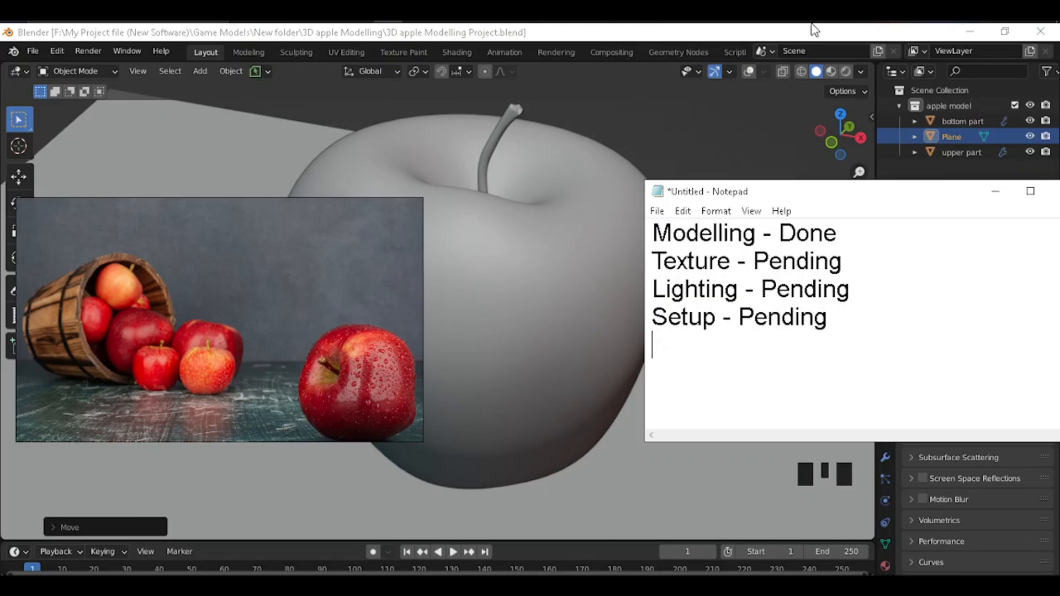
Step: Add "Rendring - Pending" as the last line of the progress list
type("Rending")
key("BackSpace")
key("BackSpace")
key("BackSpace")
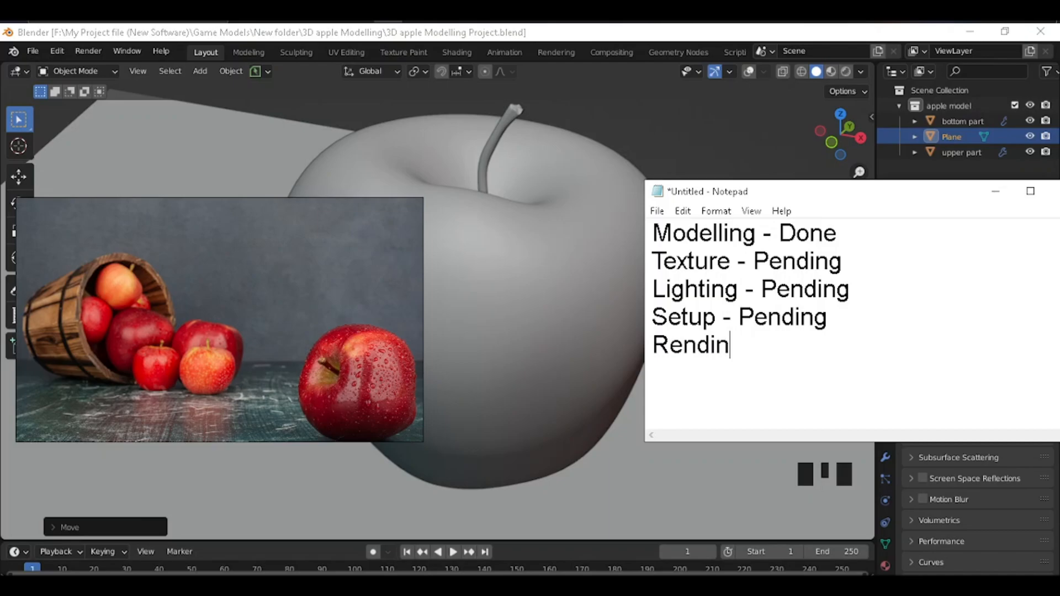
key("BackSpace")
type("dring - Pe")
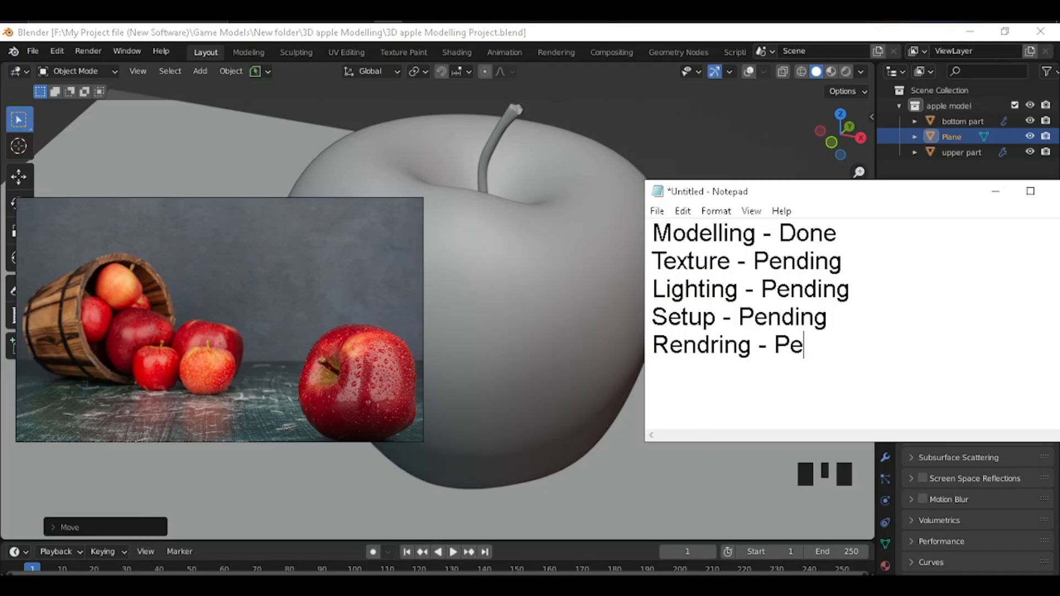
type("nding")
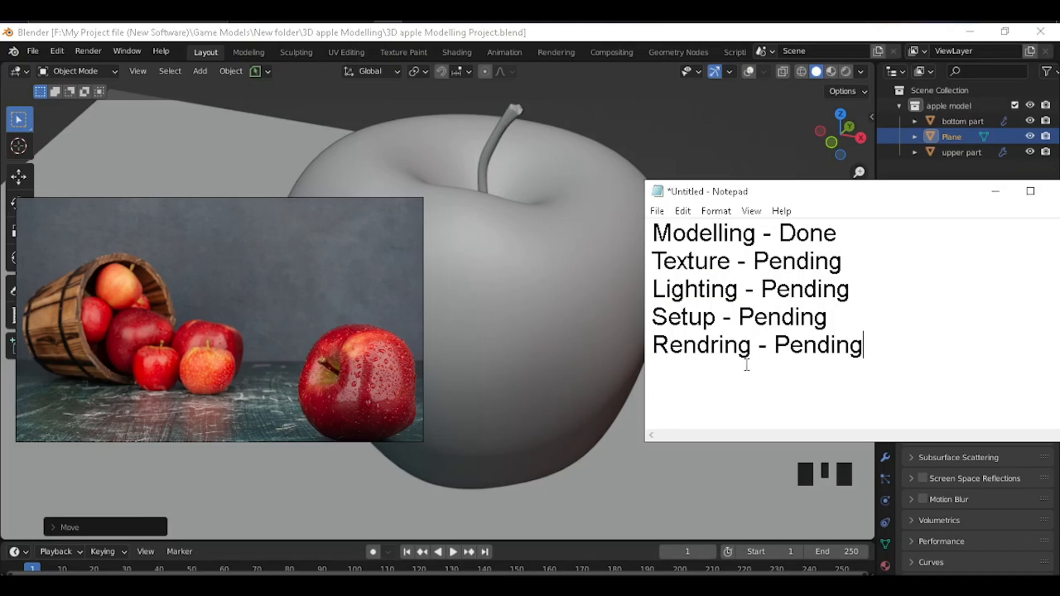
Step: Bring the single red apple reference into the reference window and examine its skin colour and speckles up close
scroll(167, 307, "down", 4)
mouse_move(168, 310)
middle_mouse_down()
mouse_move(187, 316)
mouse_move(224, 299)
mouse_move(153, 300)
middle_mouse_up()
middle_click_drag(241, 330, 567, 359)
scroll(119, 288, "up", 8)
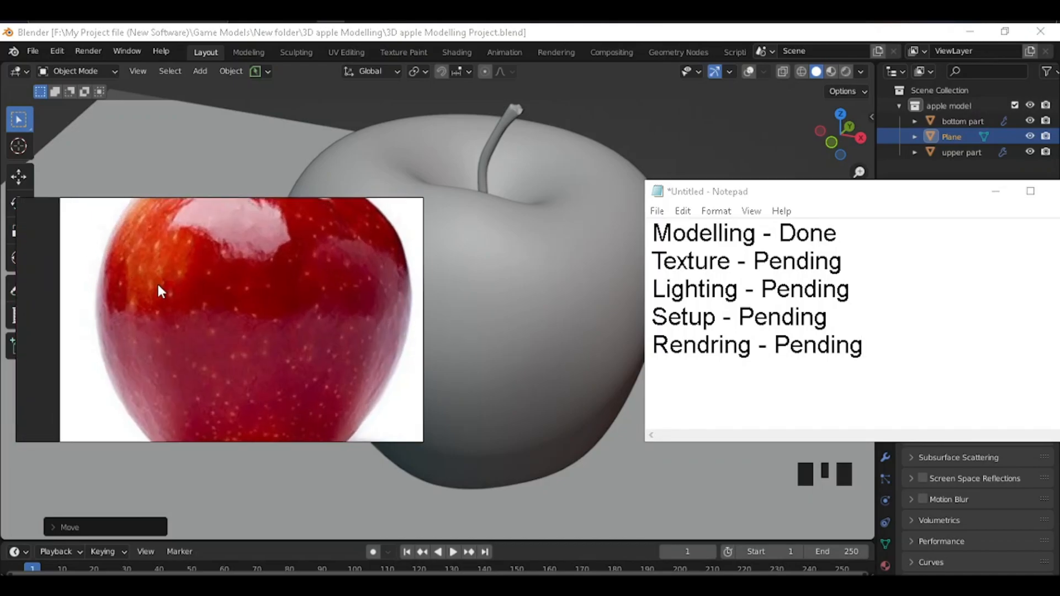